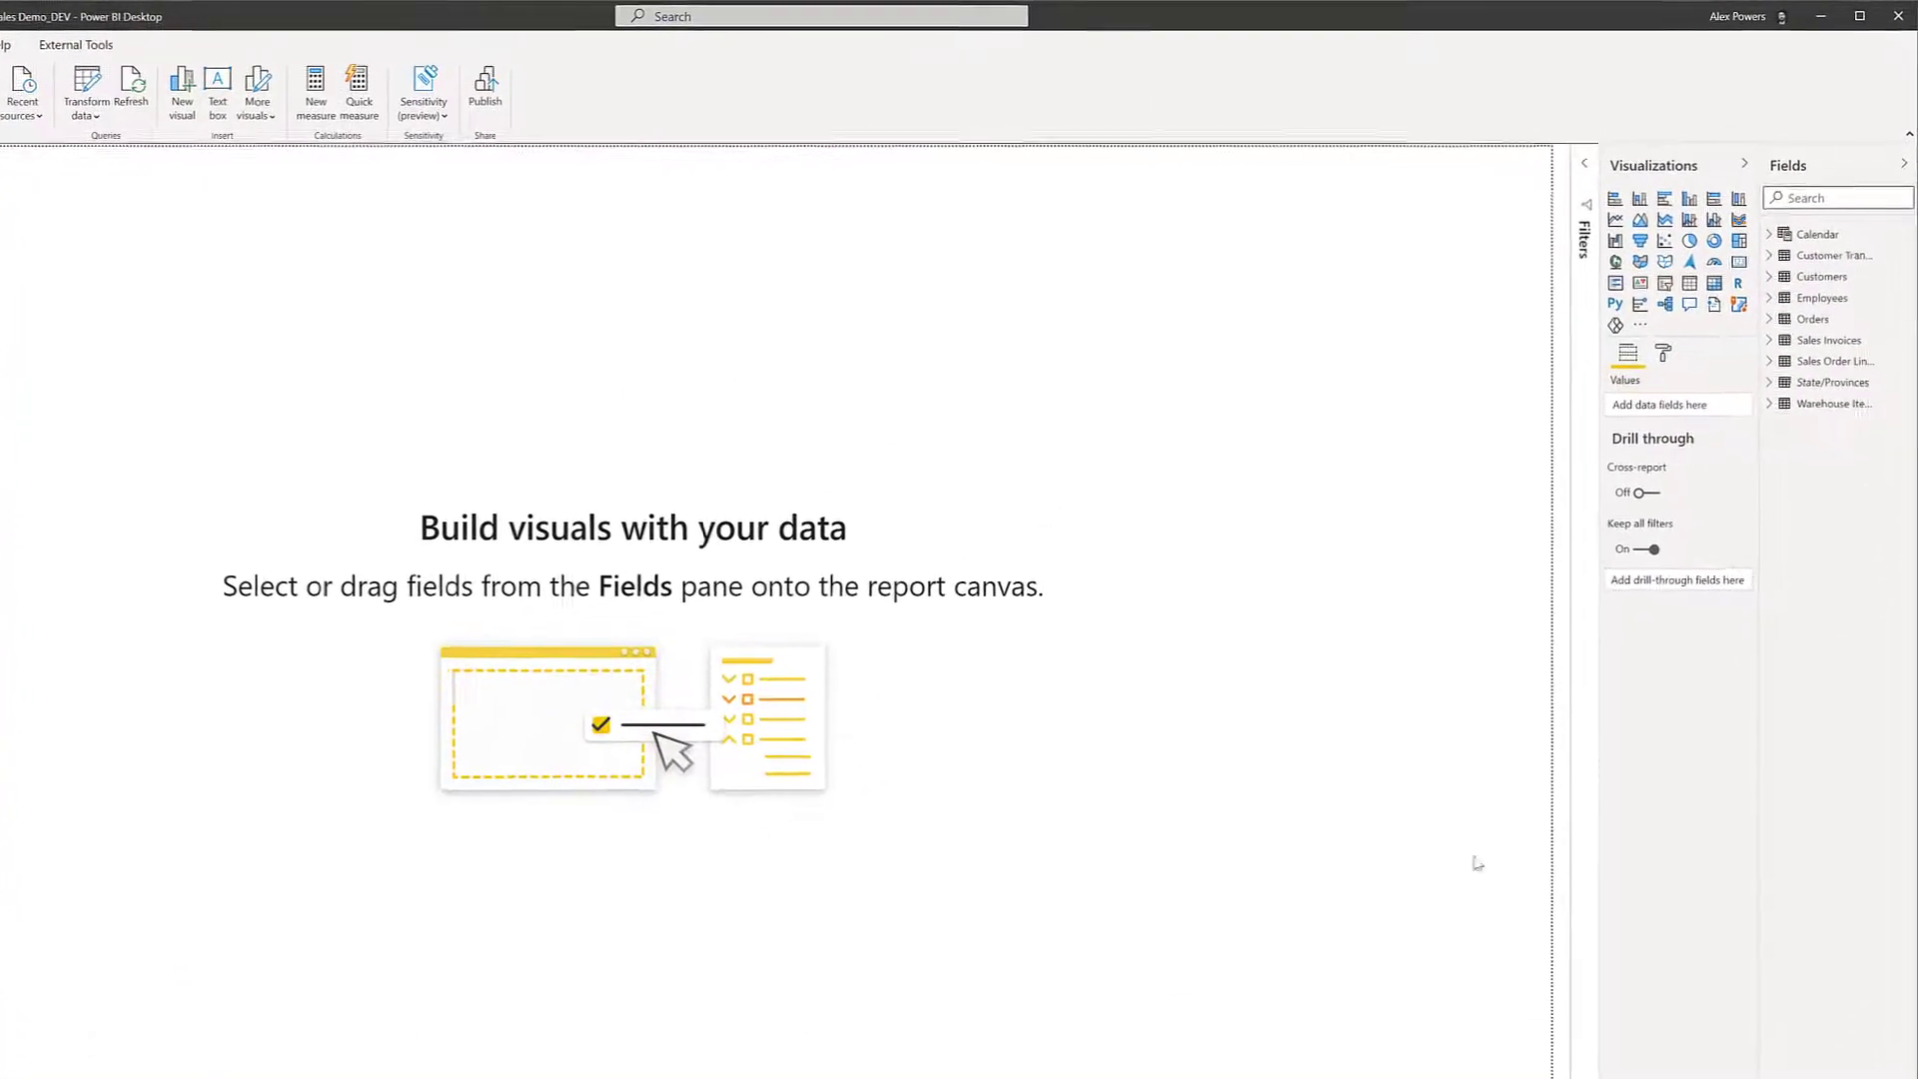
In the Warehouse Items query, detect the data types of the columns TaxRate through TypicalWeightPerUnit, and apply the changes to the model.
{"action": "right_click", "coordinate": [1803, 410]}
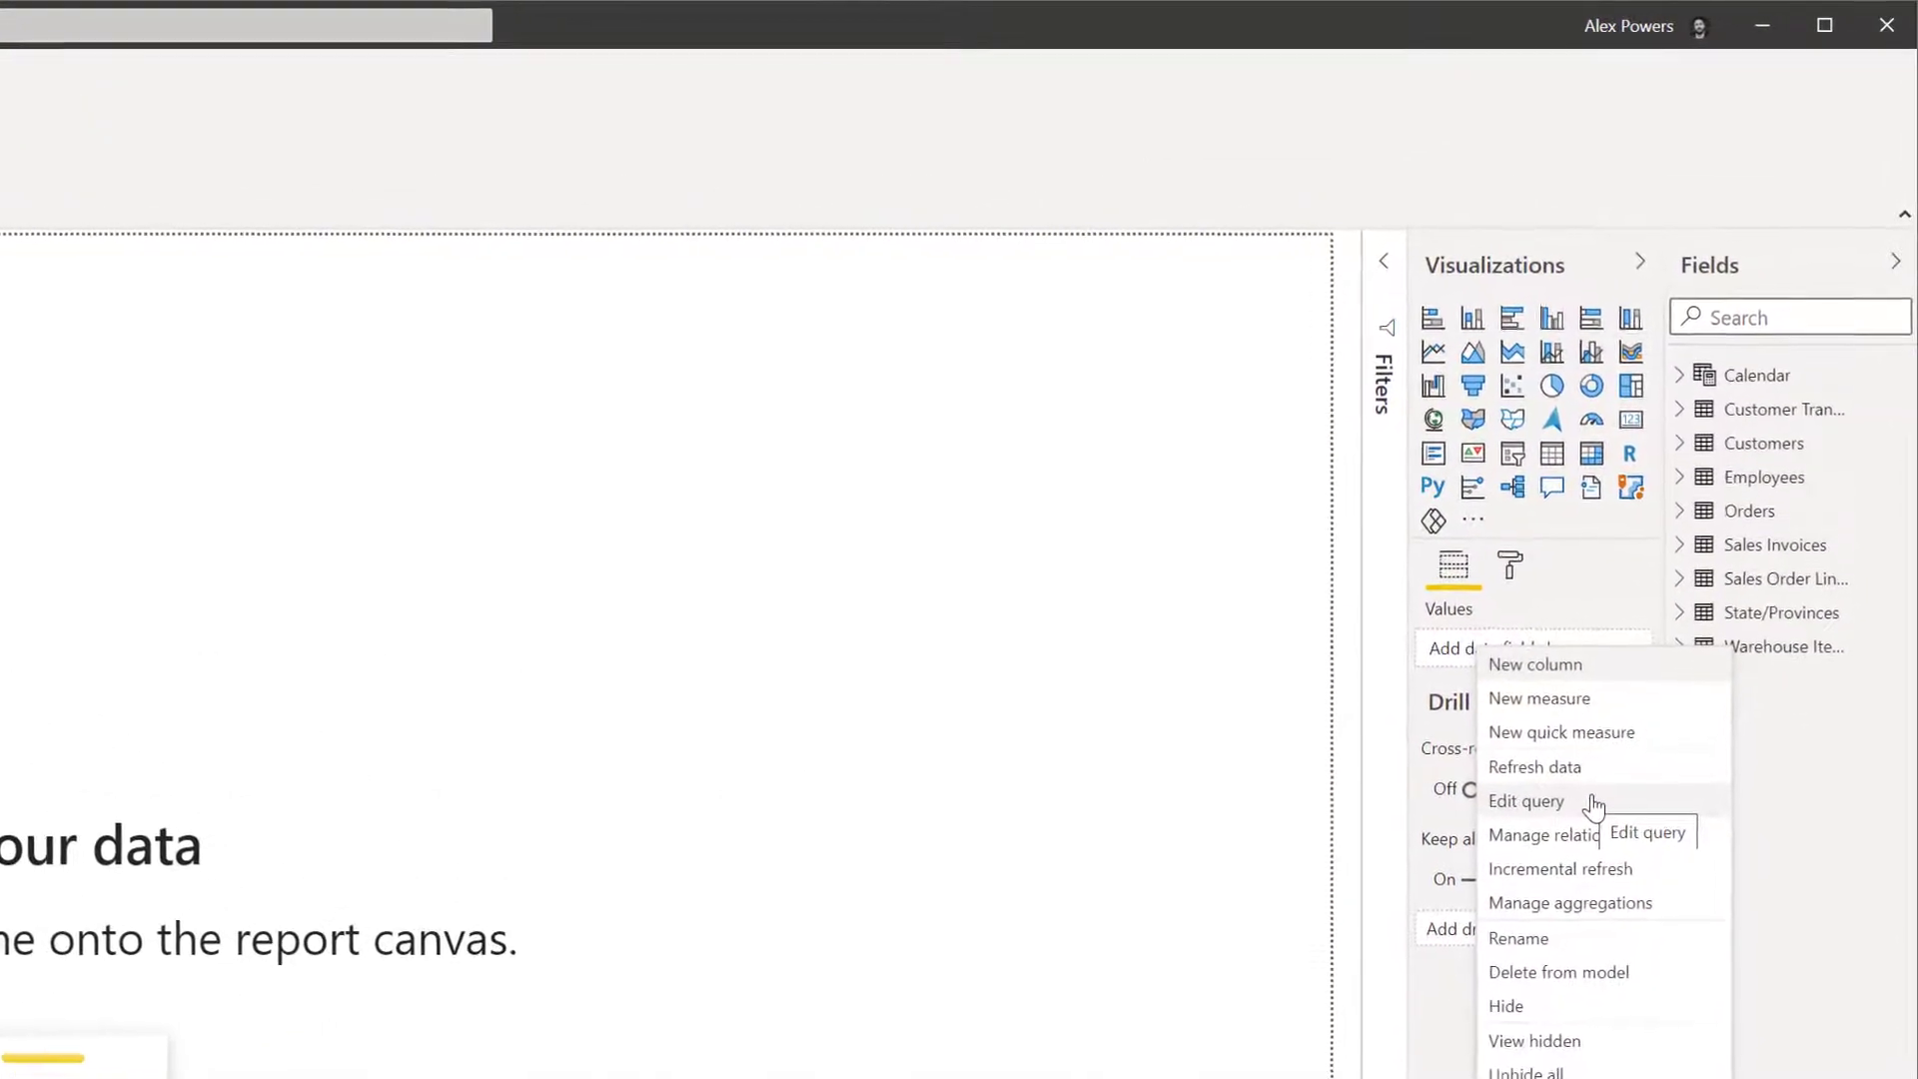
{"action": "left_click", "coordinate": [1593, 806]}
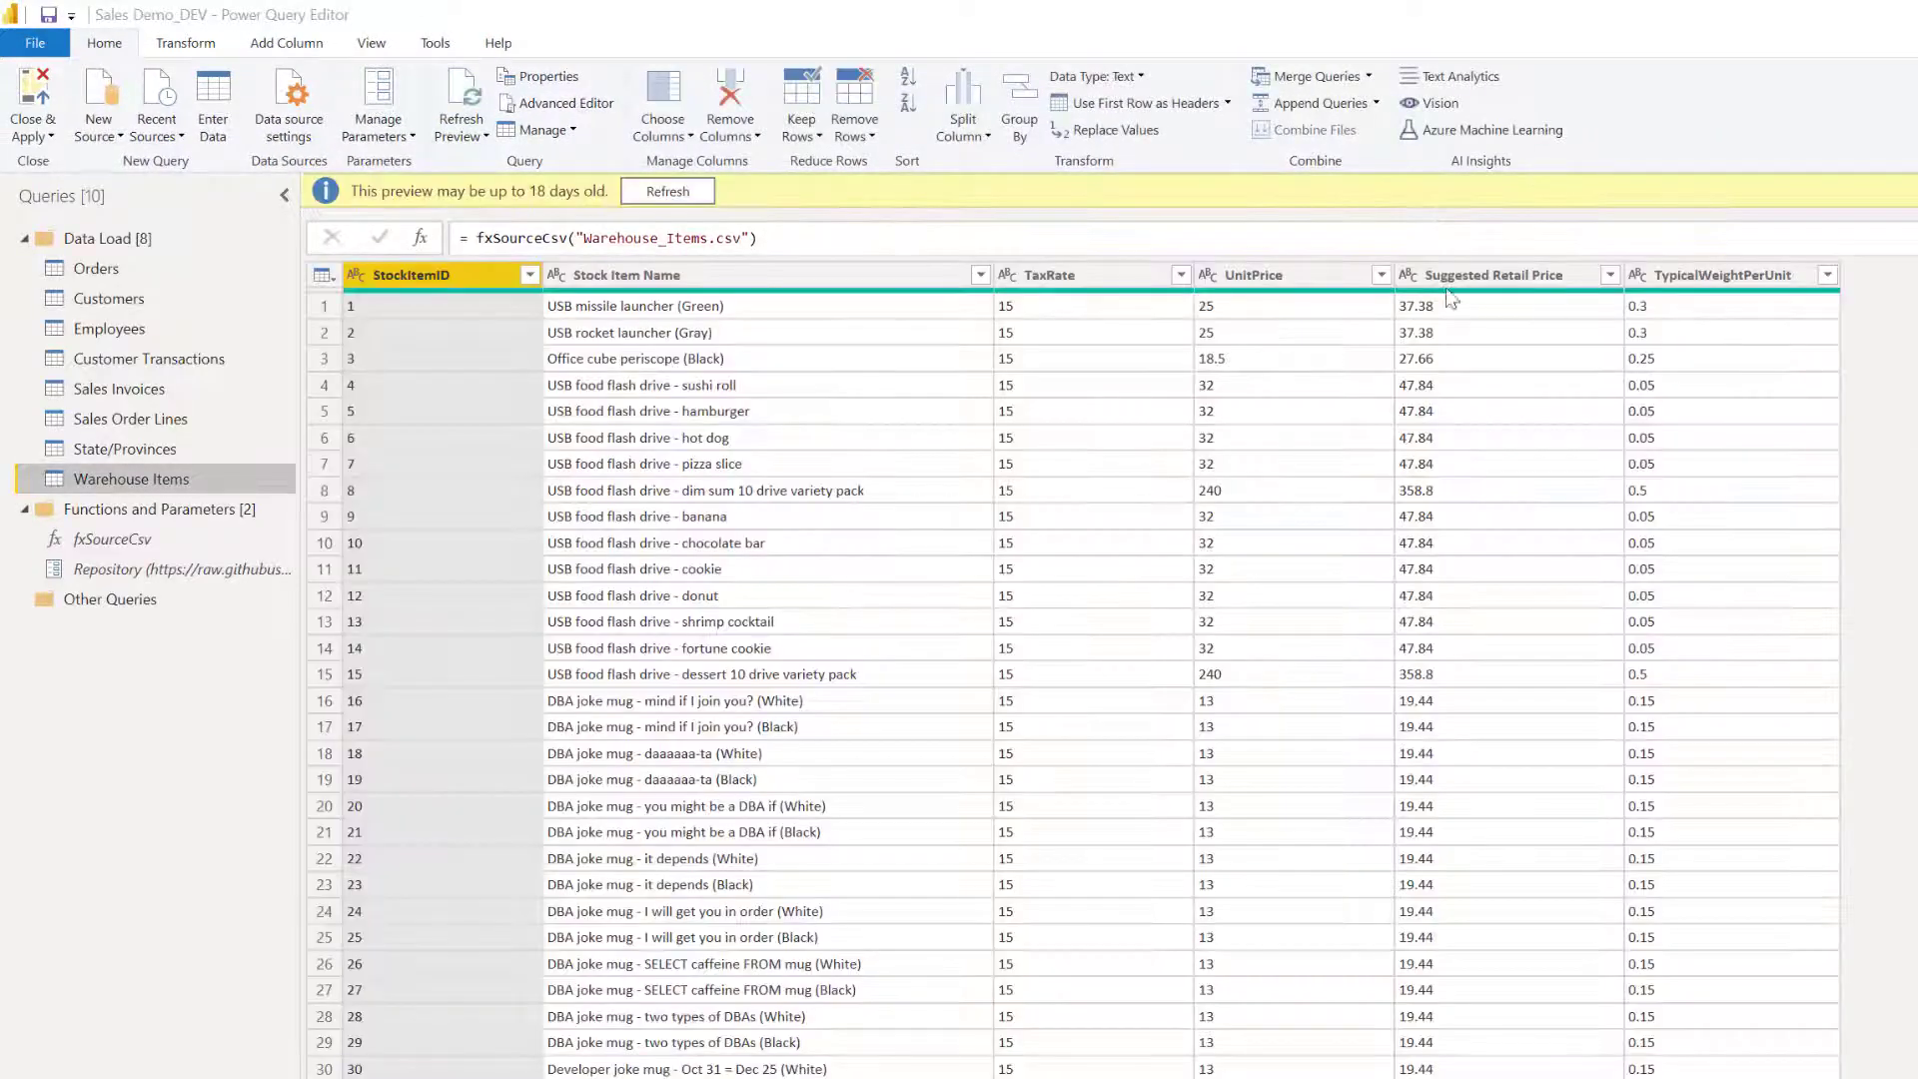
{"action": "left_click", "coordinate": [1099, 280], "text": "ctrl"}
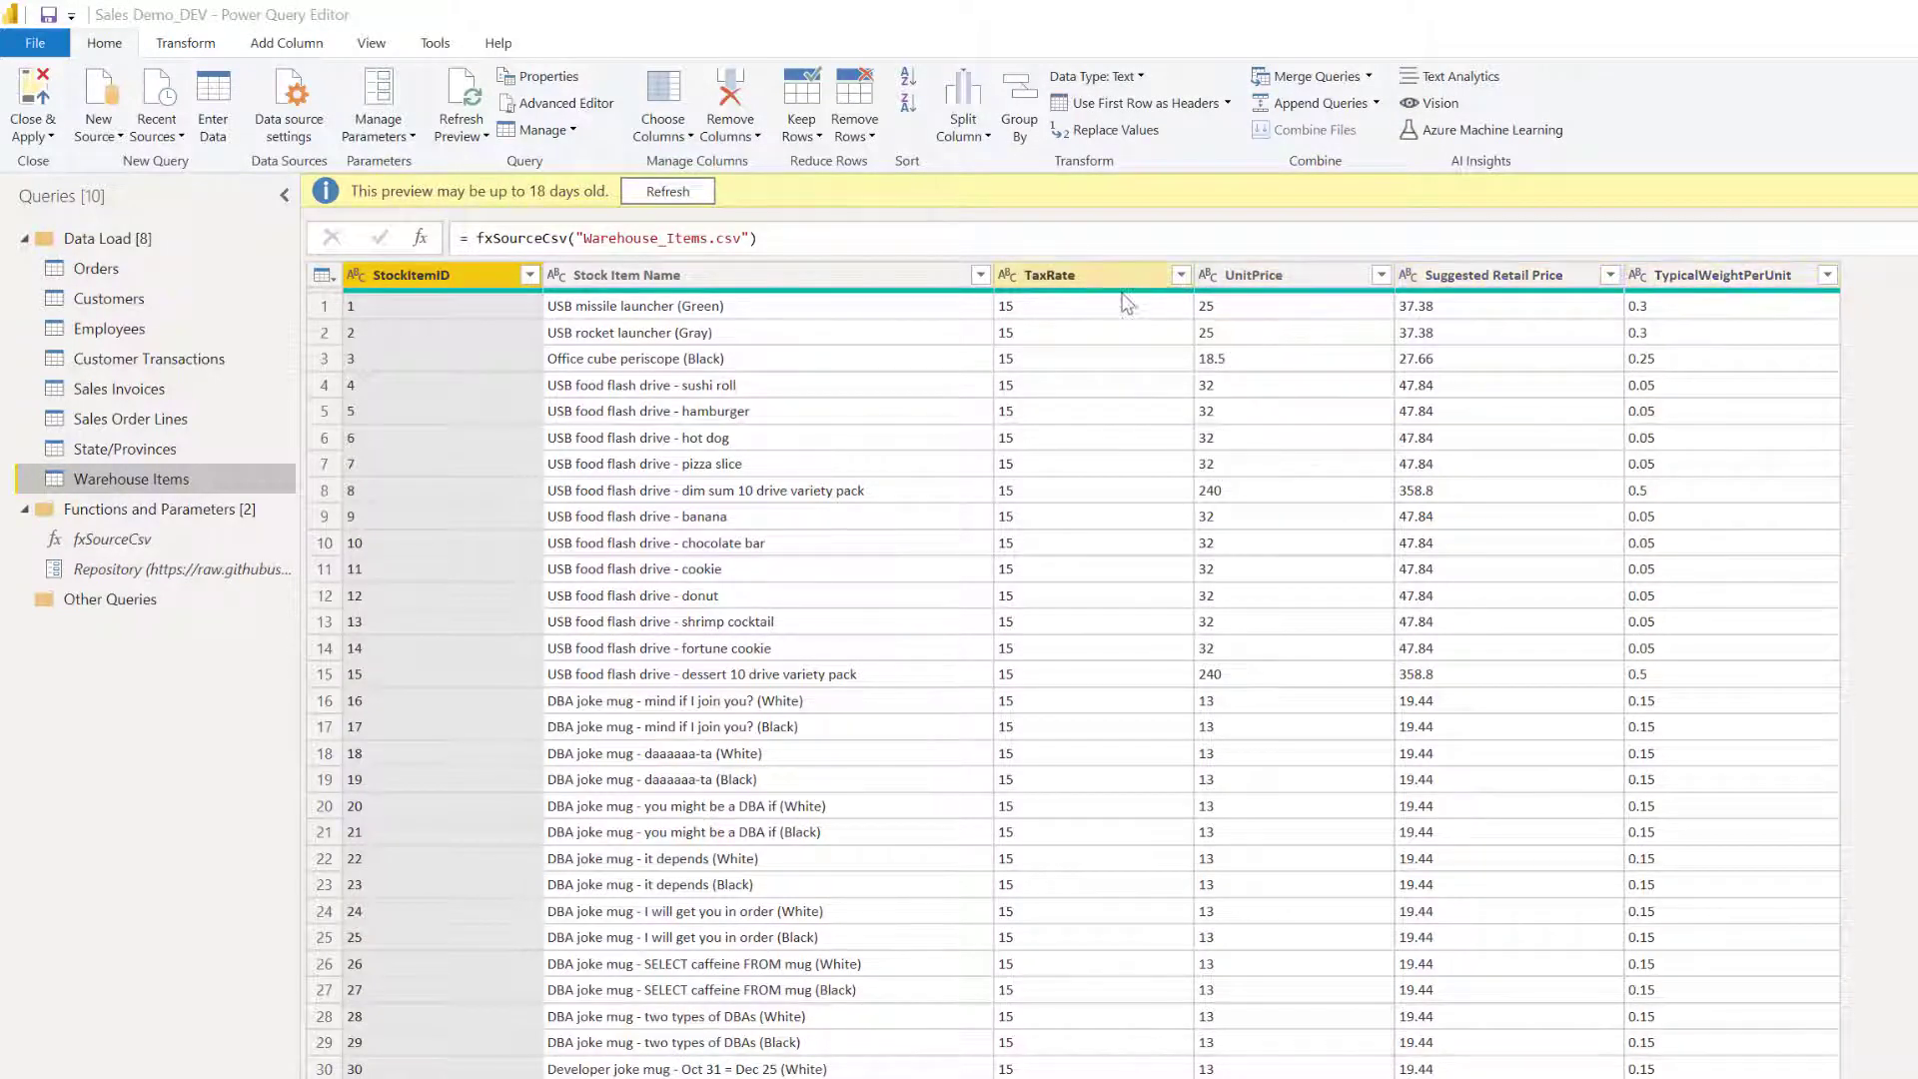
{"action": "left_click", "coordinate": [1154, 286]}
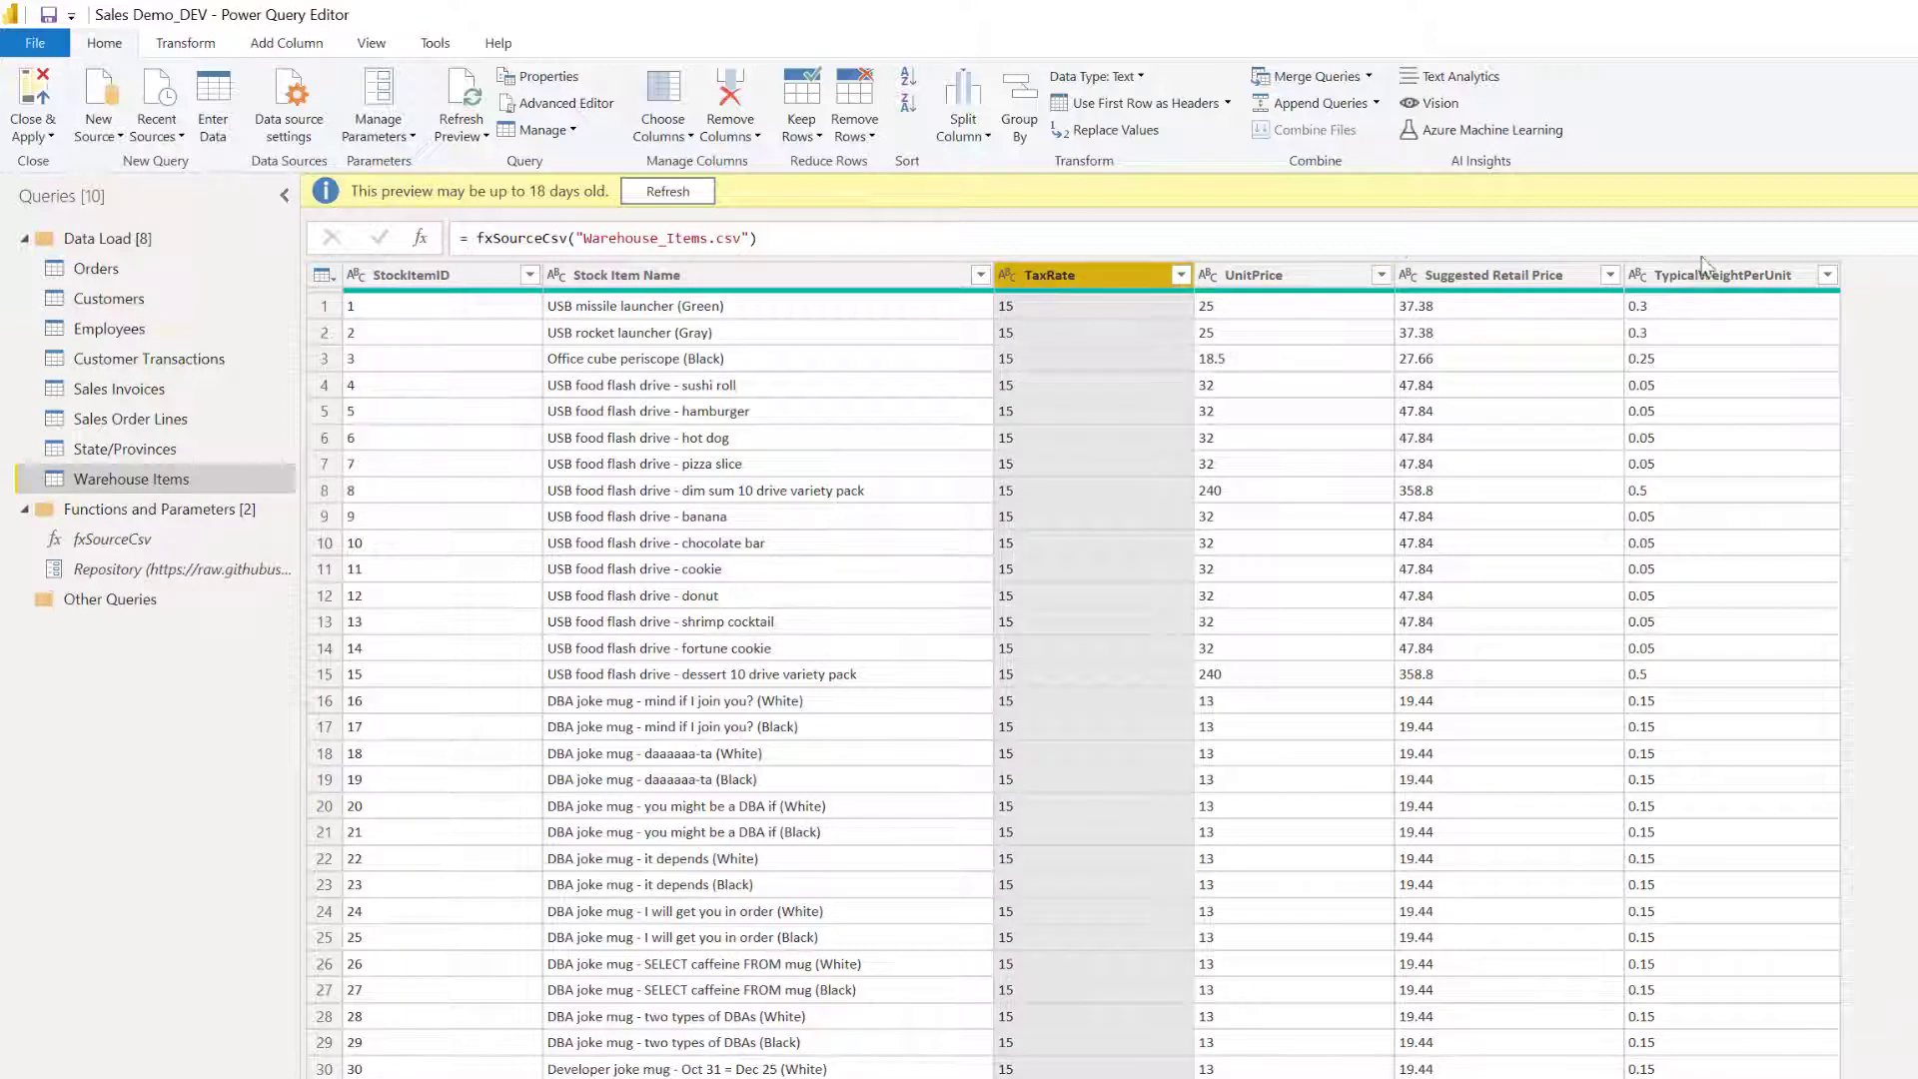
{"action": "left_click", "coordinate": [1734, 276], "text": "shift"}
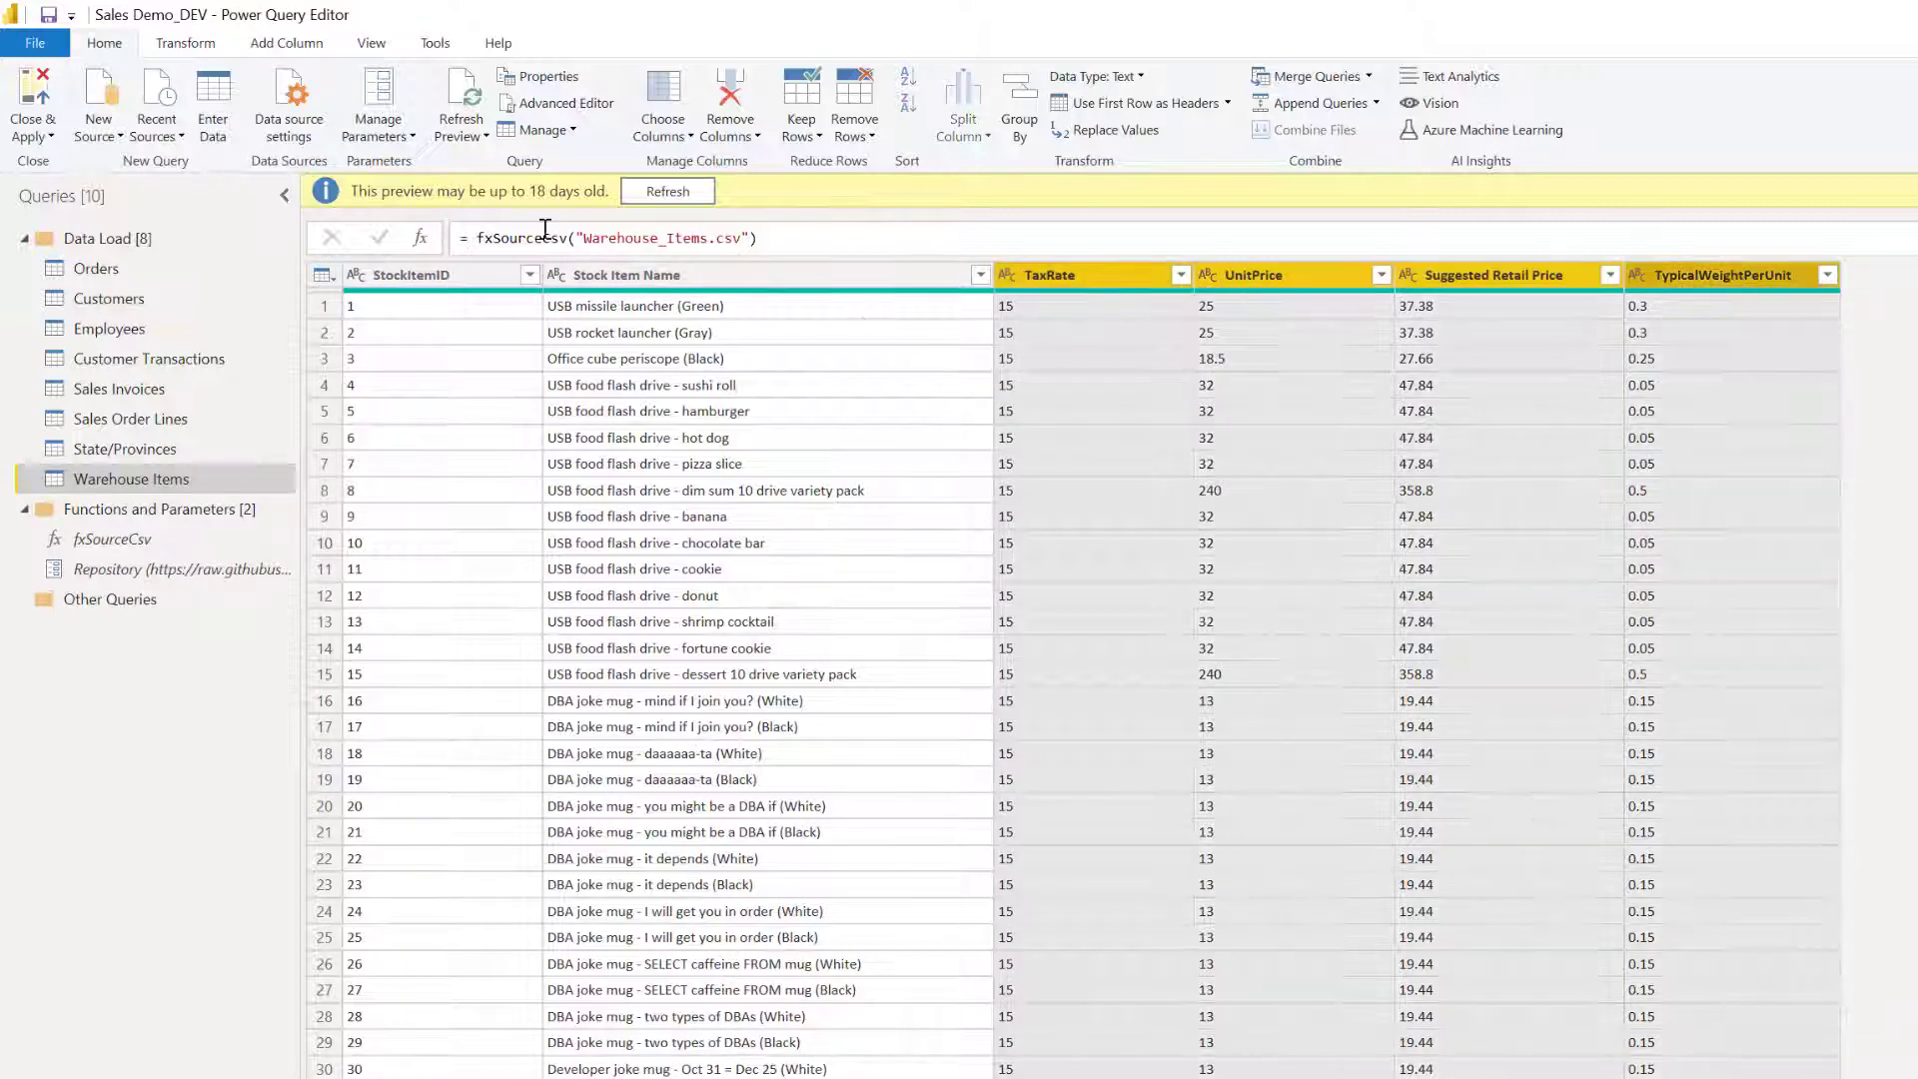
{"action": "left_click", "coordinate": [190, 45]}
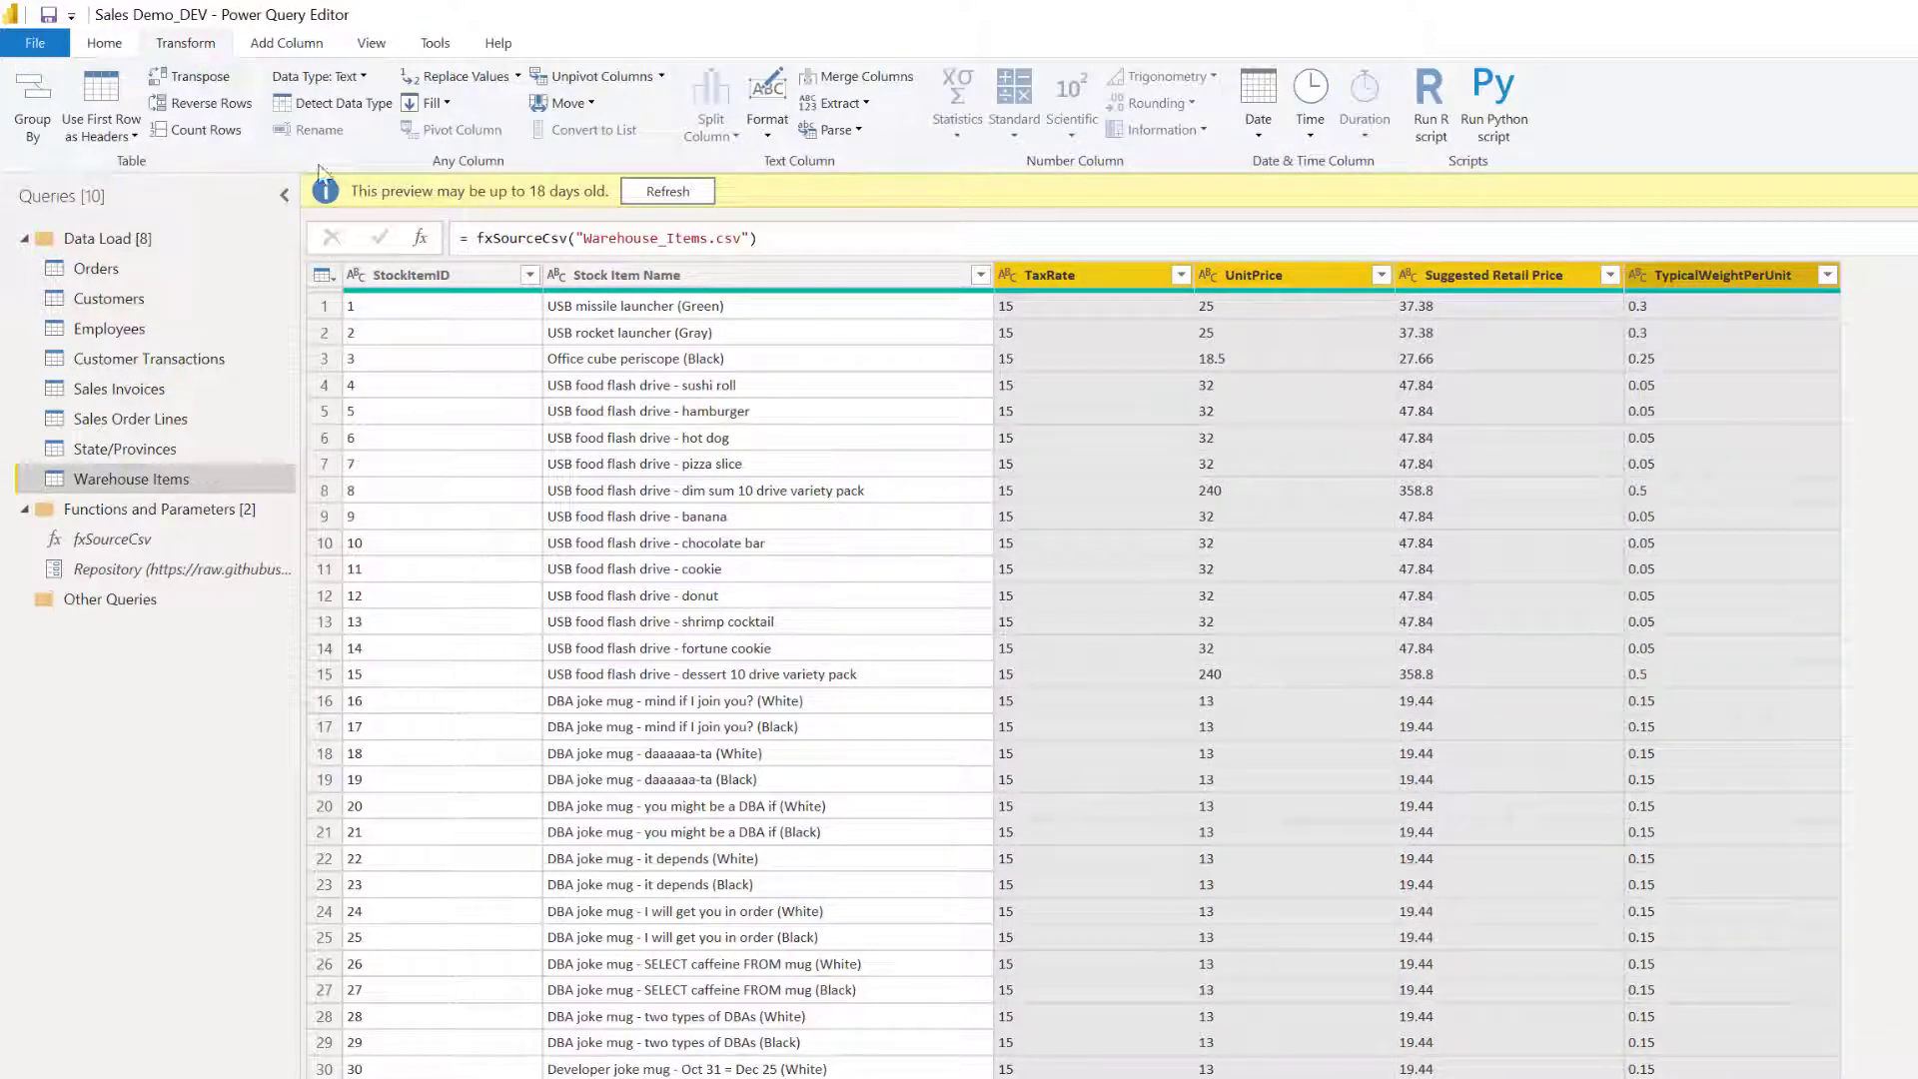
{"action": "left_click", "coordinate": [355, 106]}
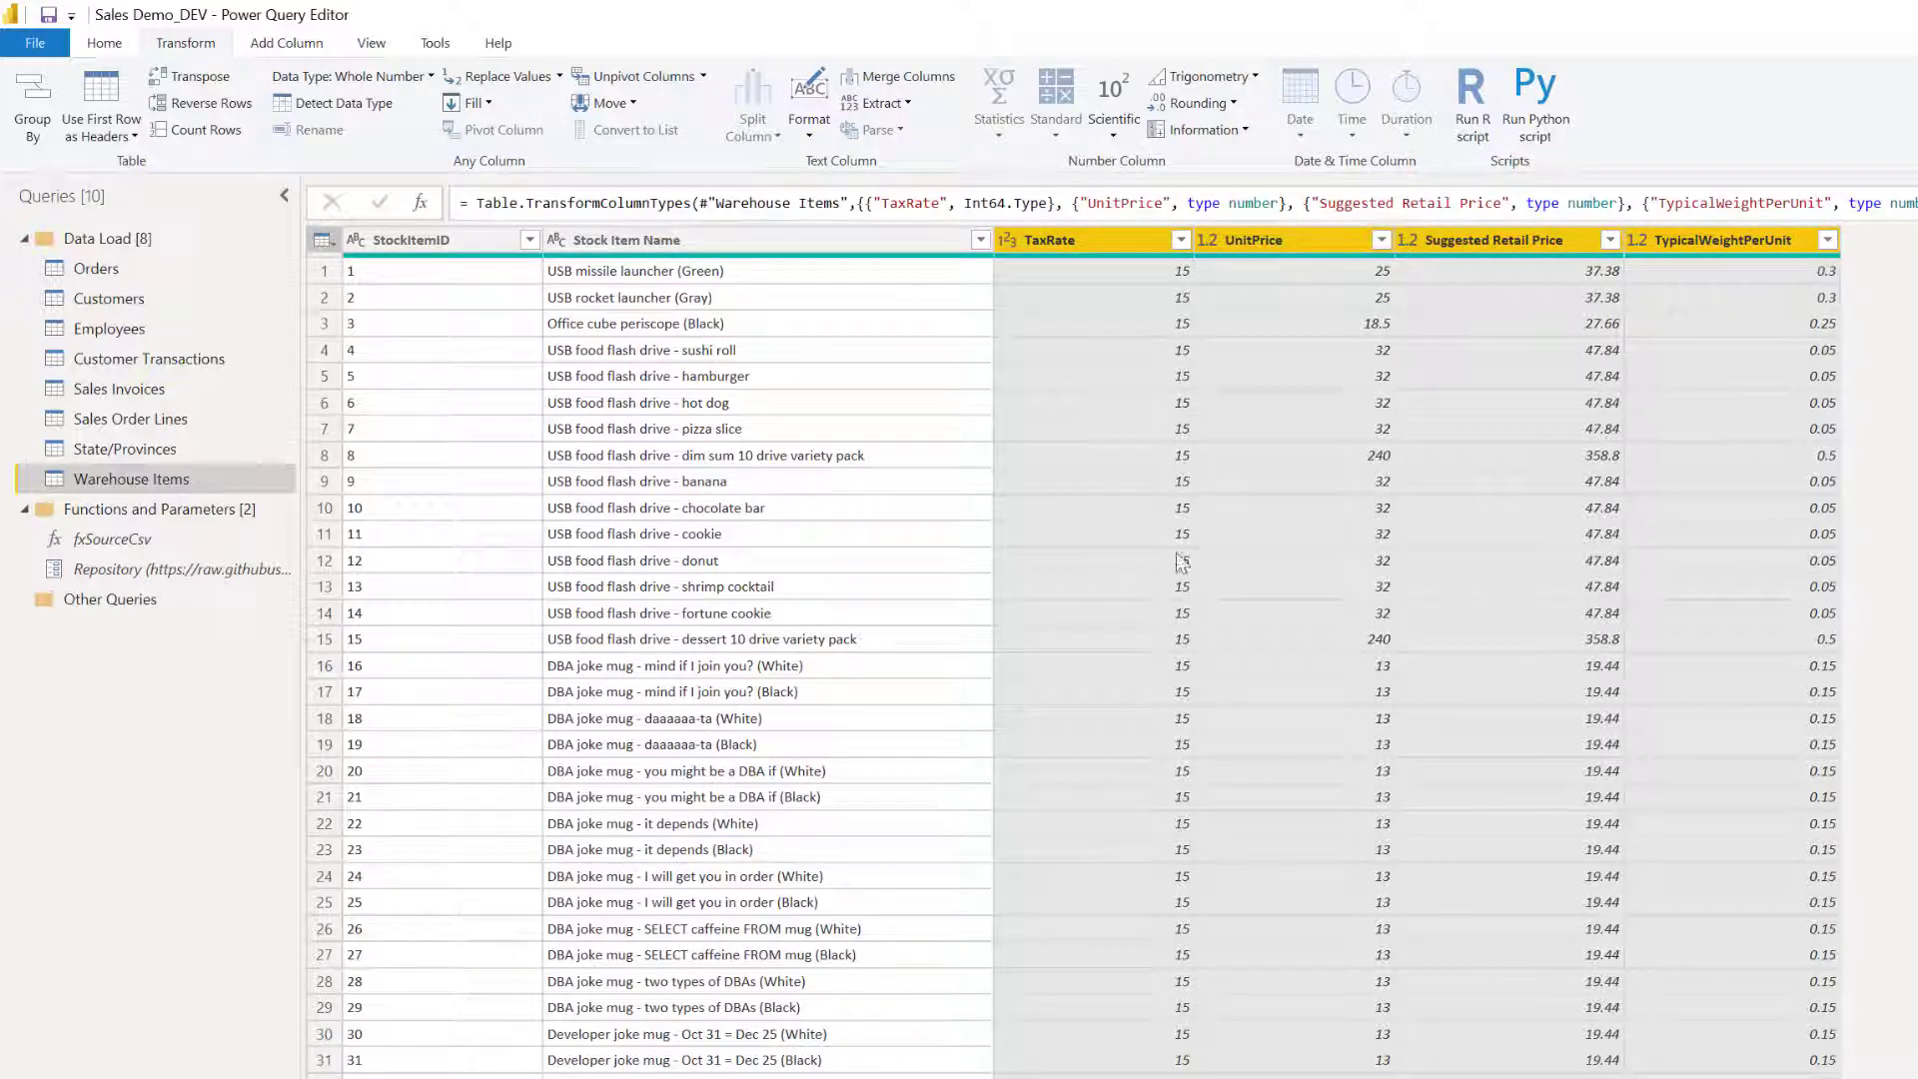
{"action": "left_click", "coordinate": [100, 45]}
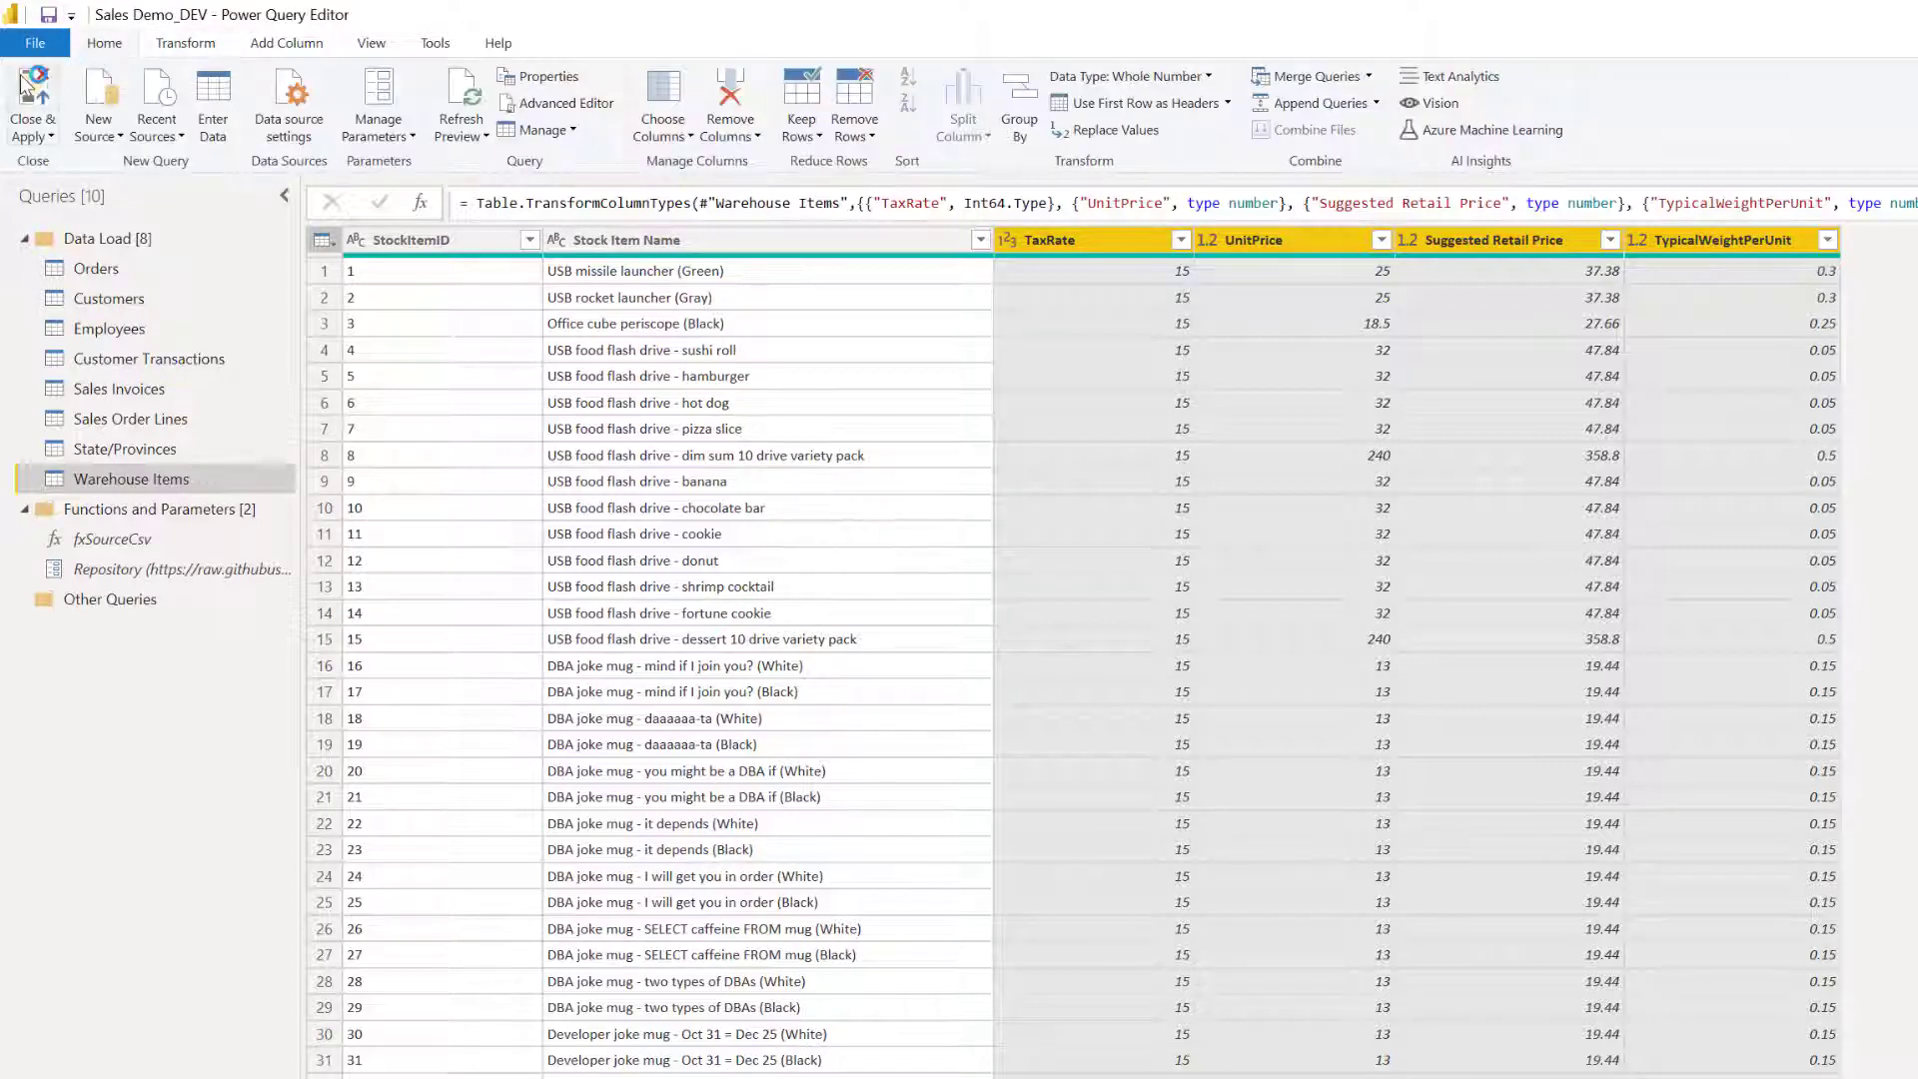
{"action": "left_click", "coordinate": [27, 88]}
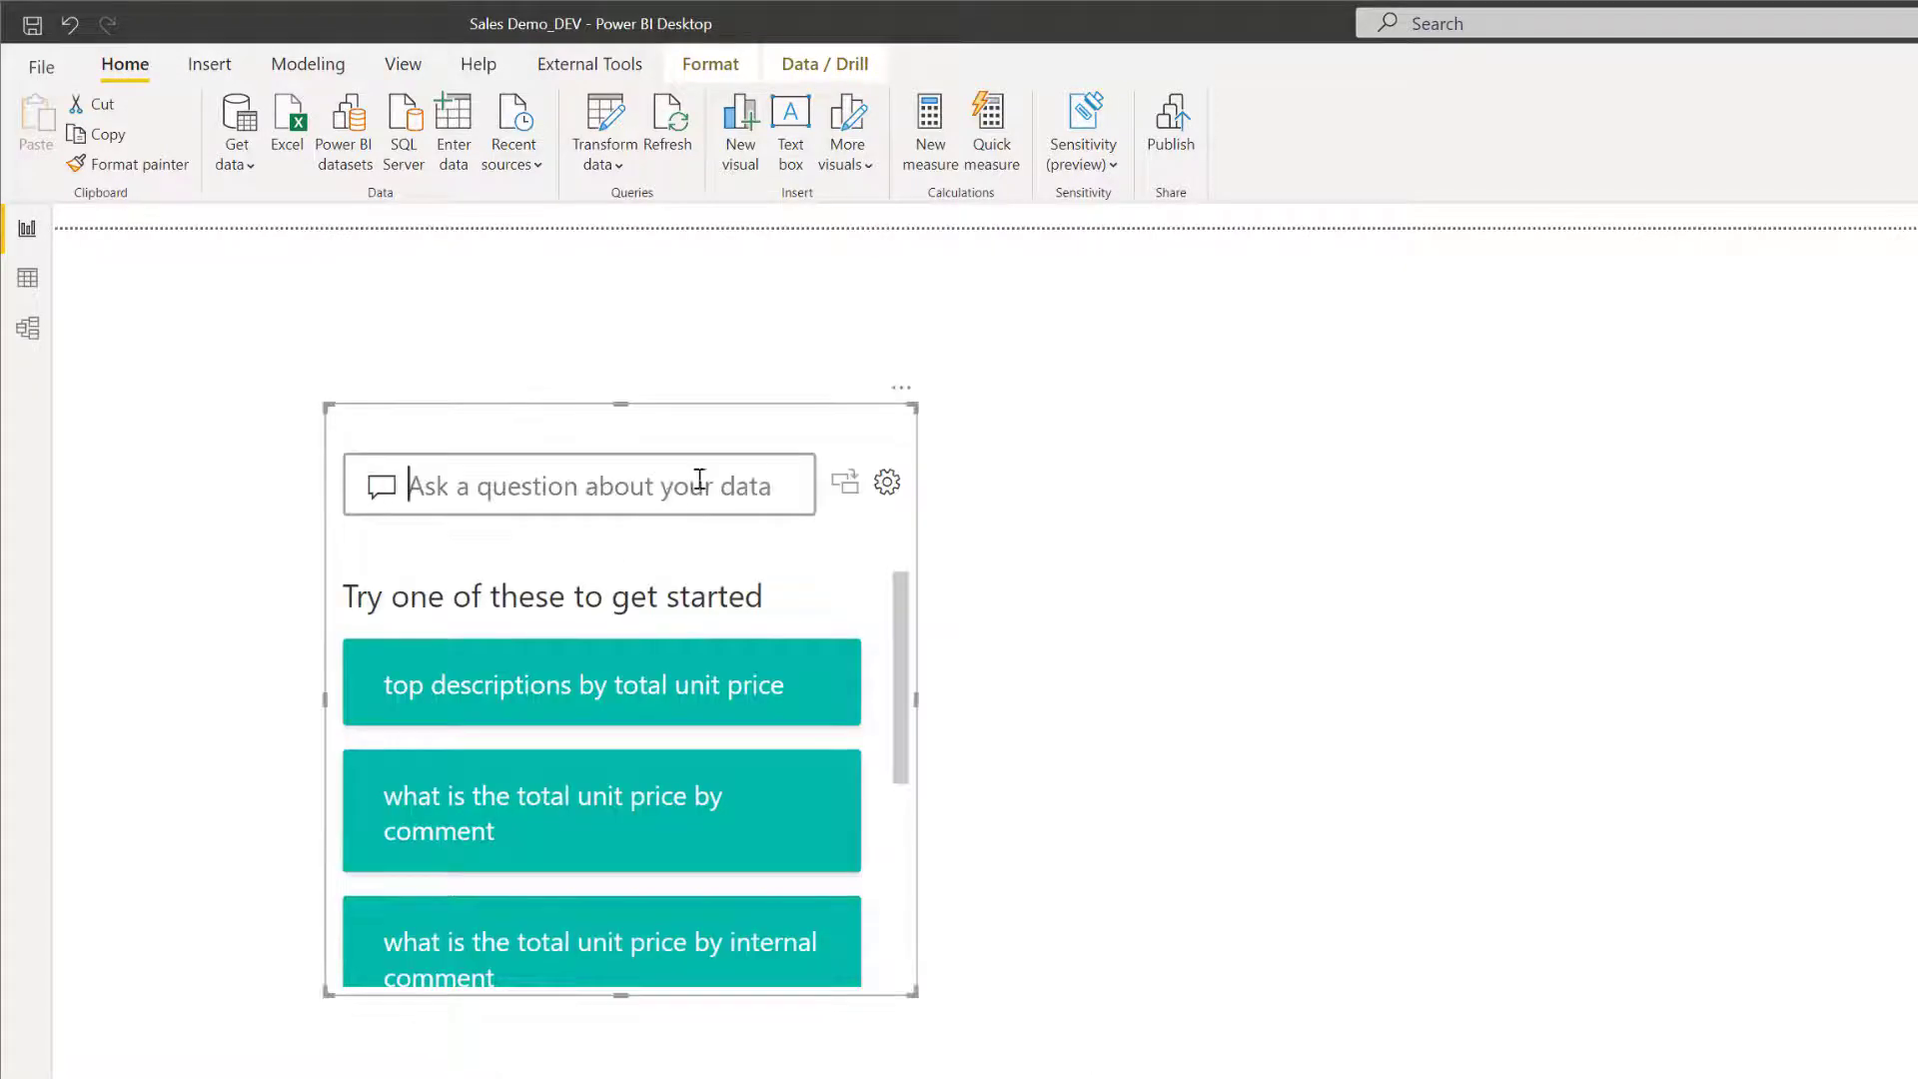
Ask the Q&A visual for "total unit price by state/province name".
{"action": "type", "text": "total unit price b"}
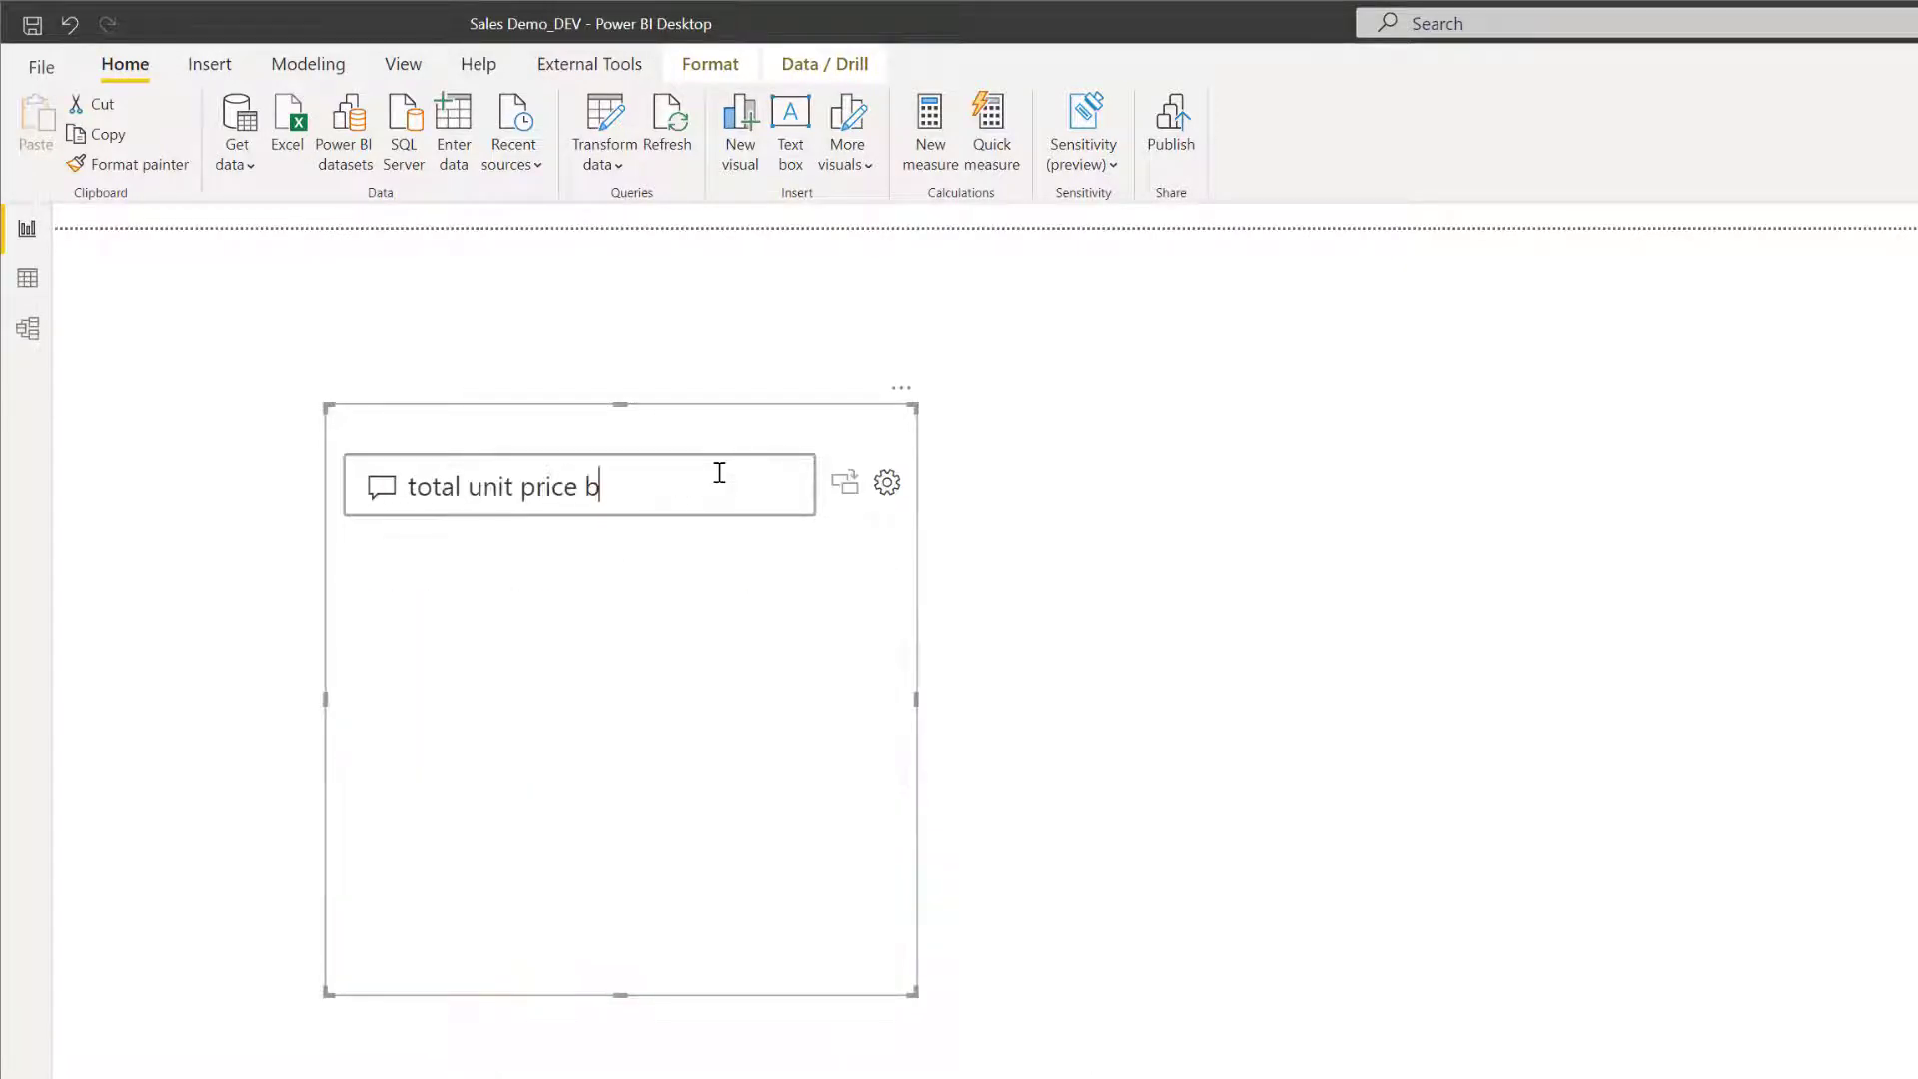
{"action": "type", "text": "y state/province name"}
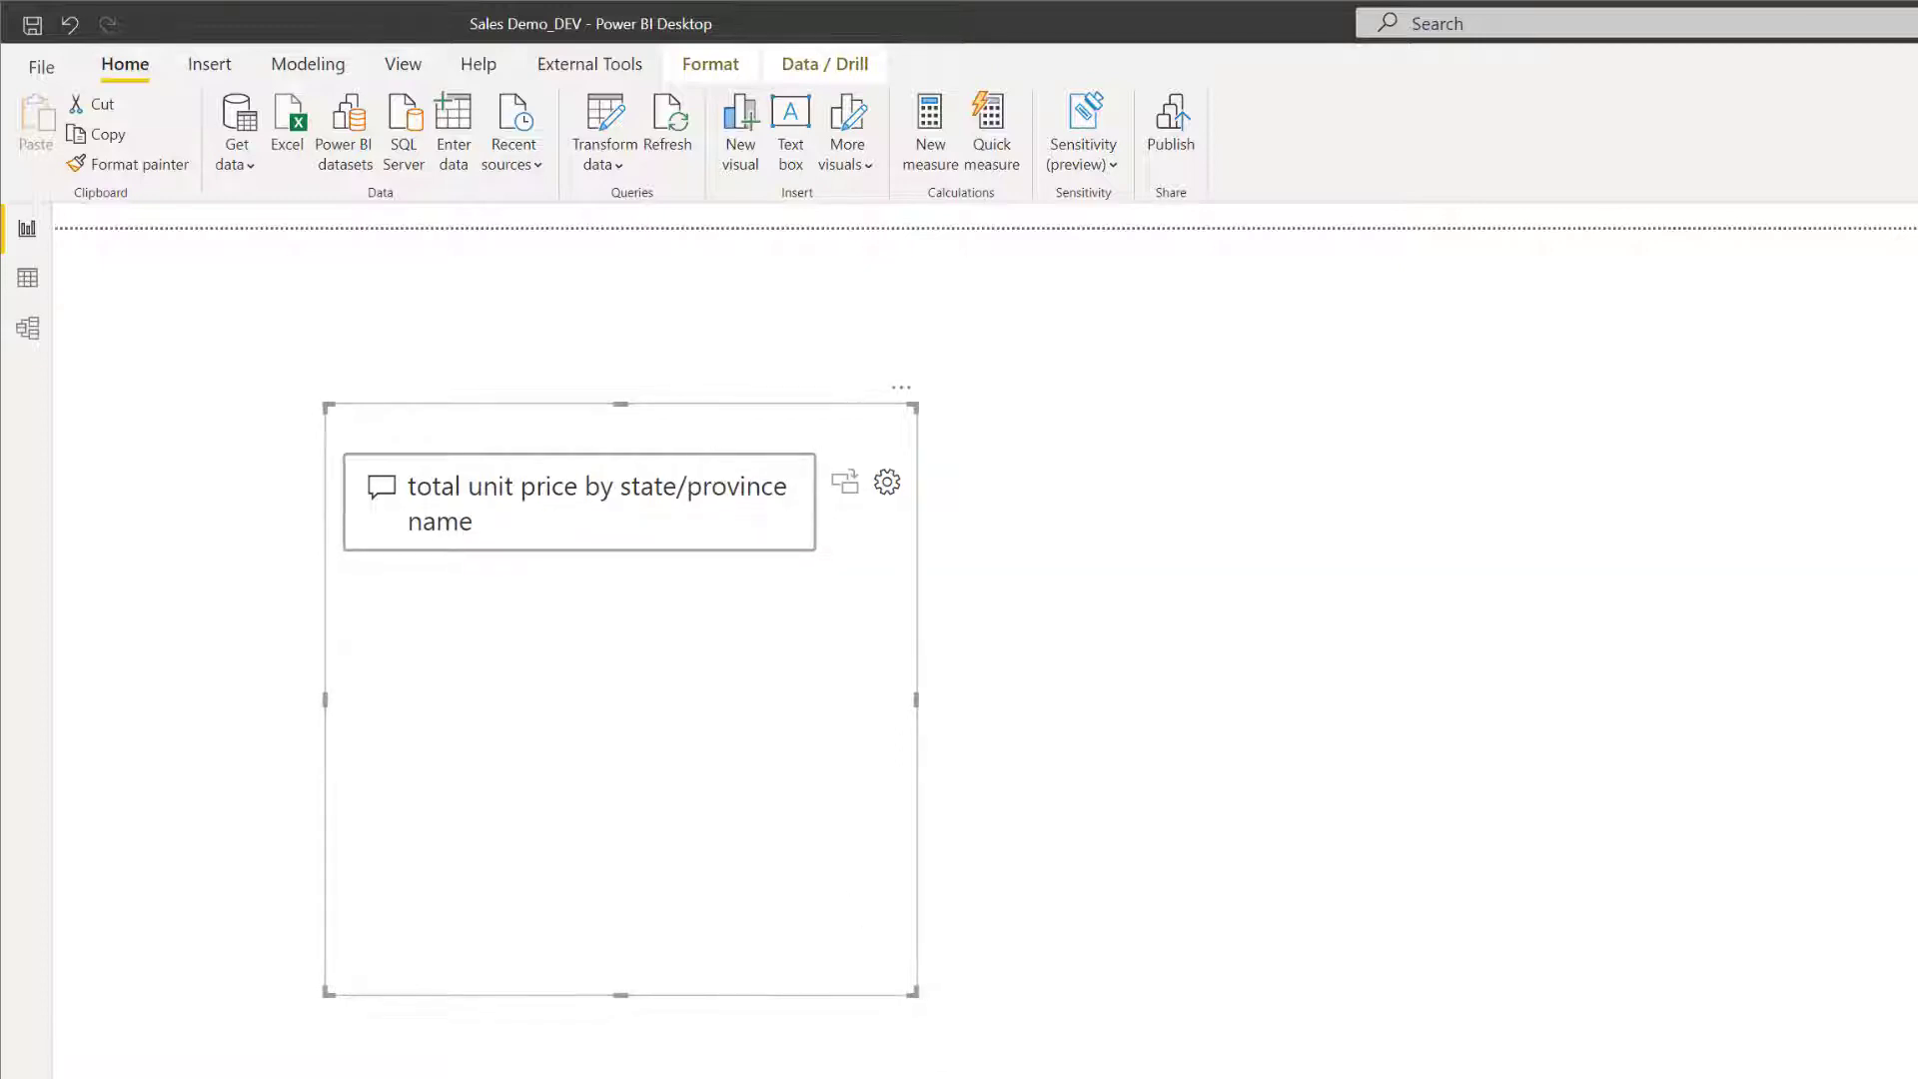
Enlarge and reposition the Q&A visual on the page, and turn its result into a standard visual.
{"action": "left_click_drag", "start_coordinate": [913, 992], "coordinate": [1193, 1078]}
{"action": "left_click", "coordinate": [900, 484]}
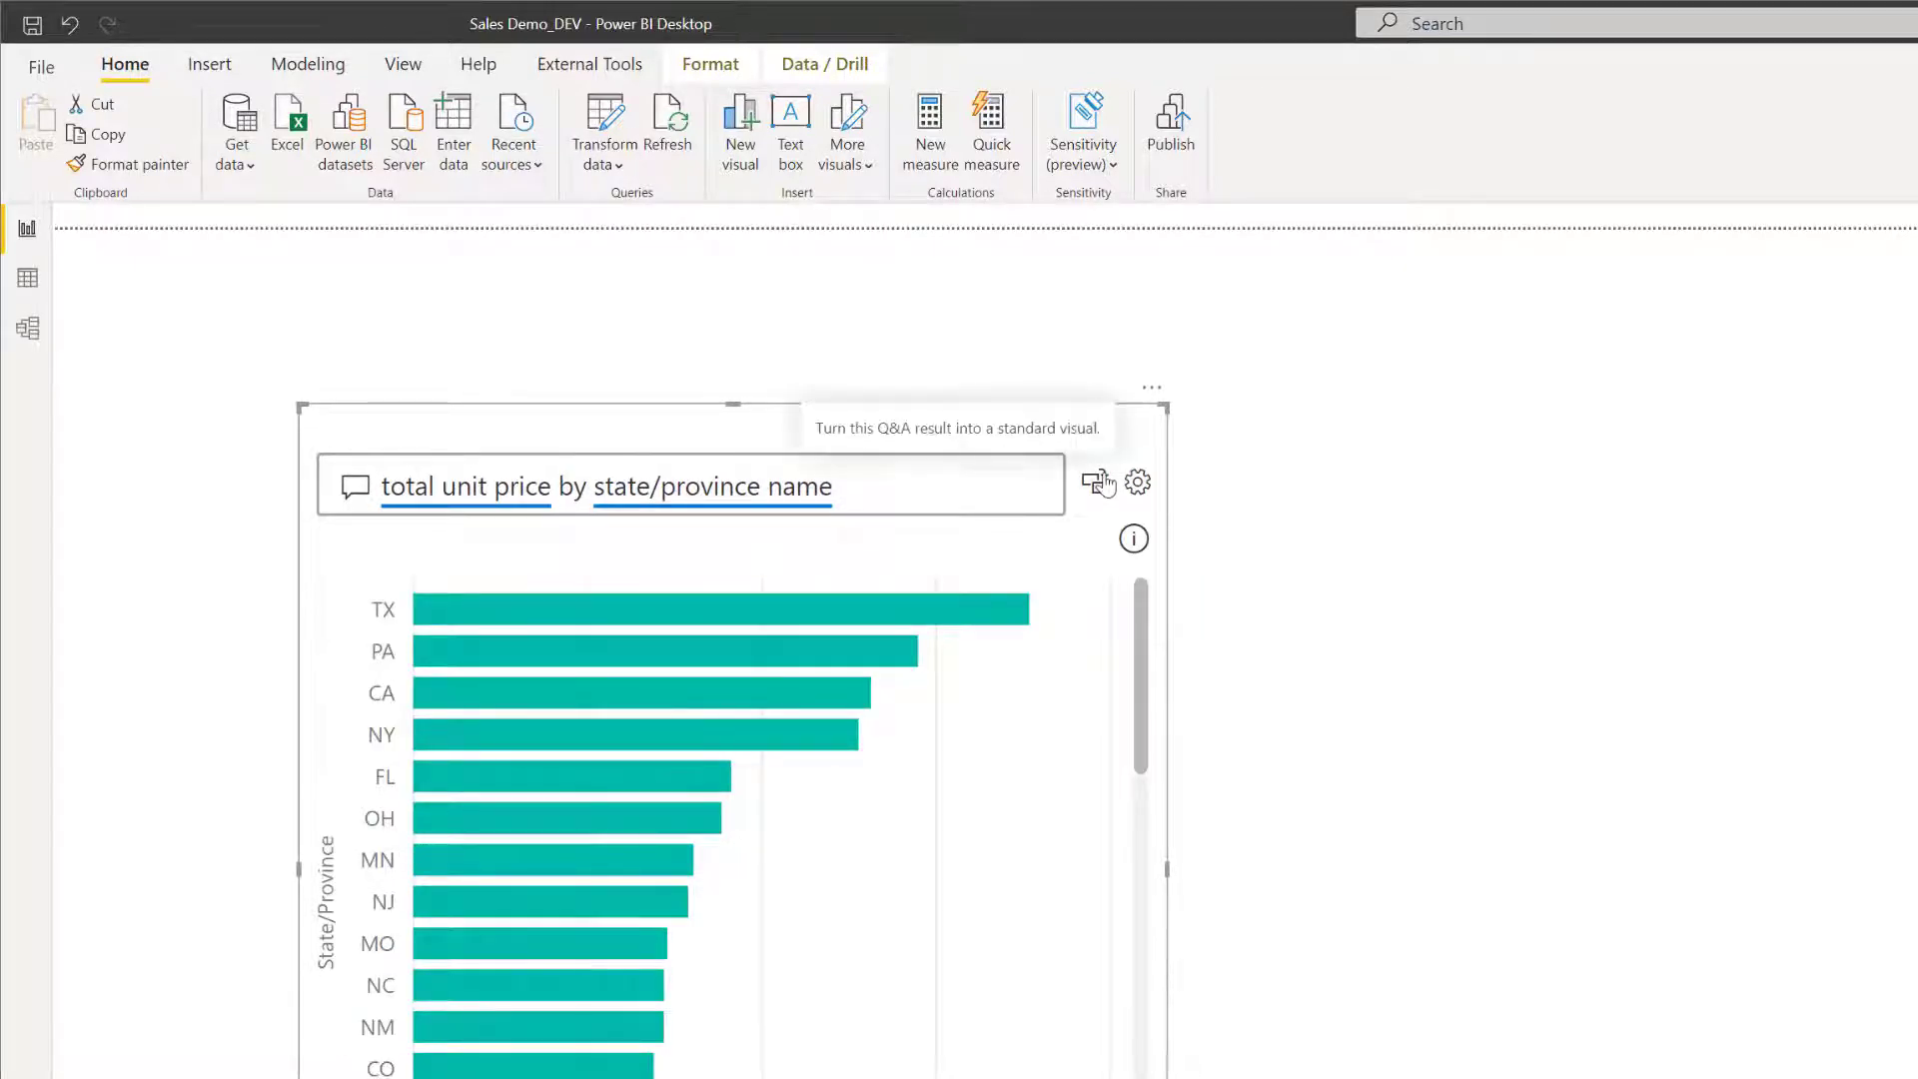
{"action": "left_click_drag", "start_coordinate": [1028, 431], "coordinate": [983, 410]}
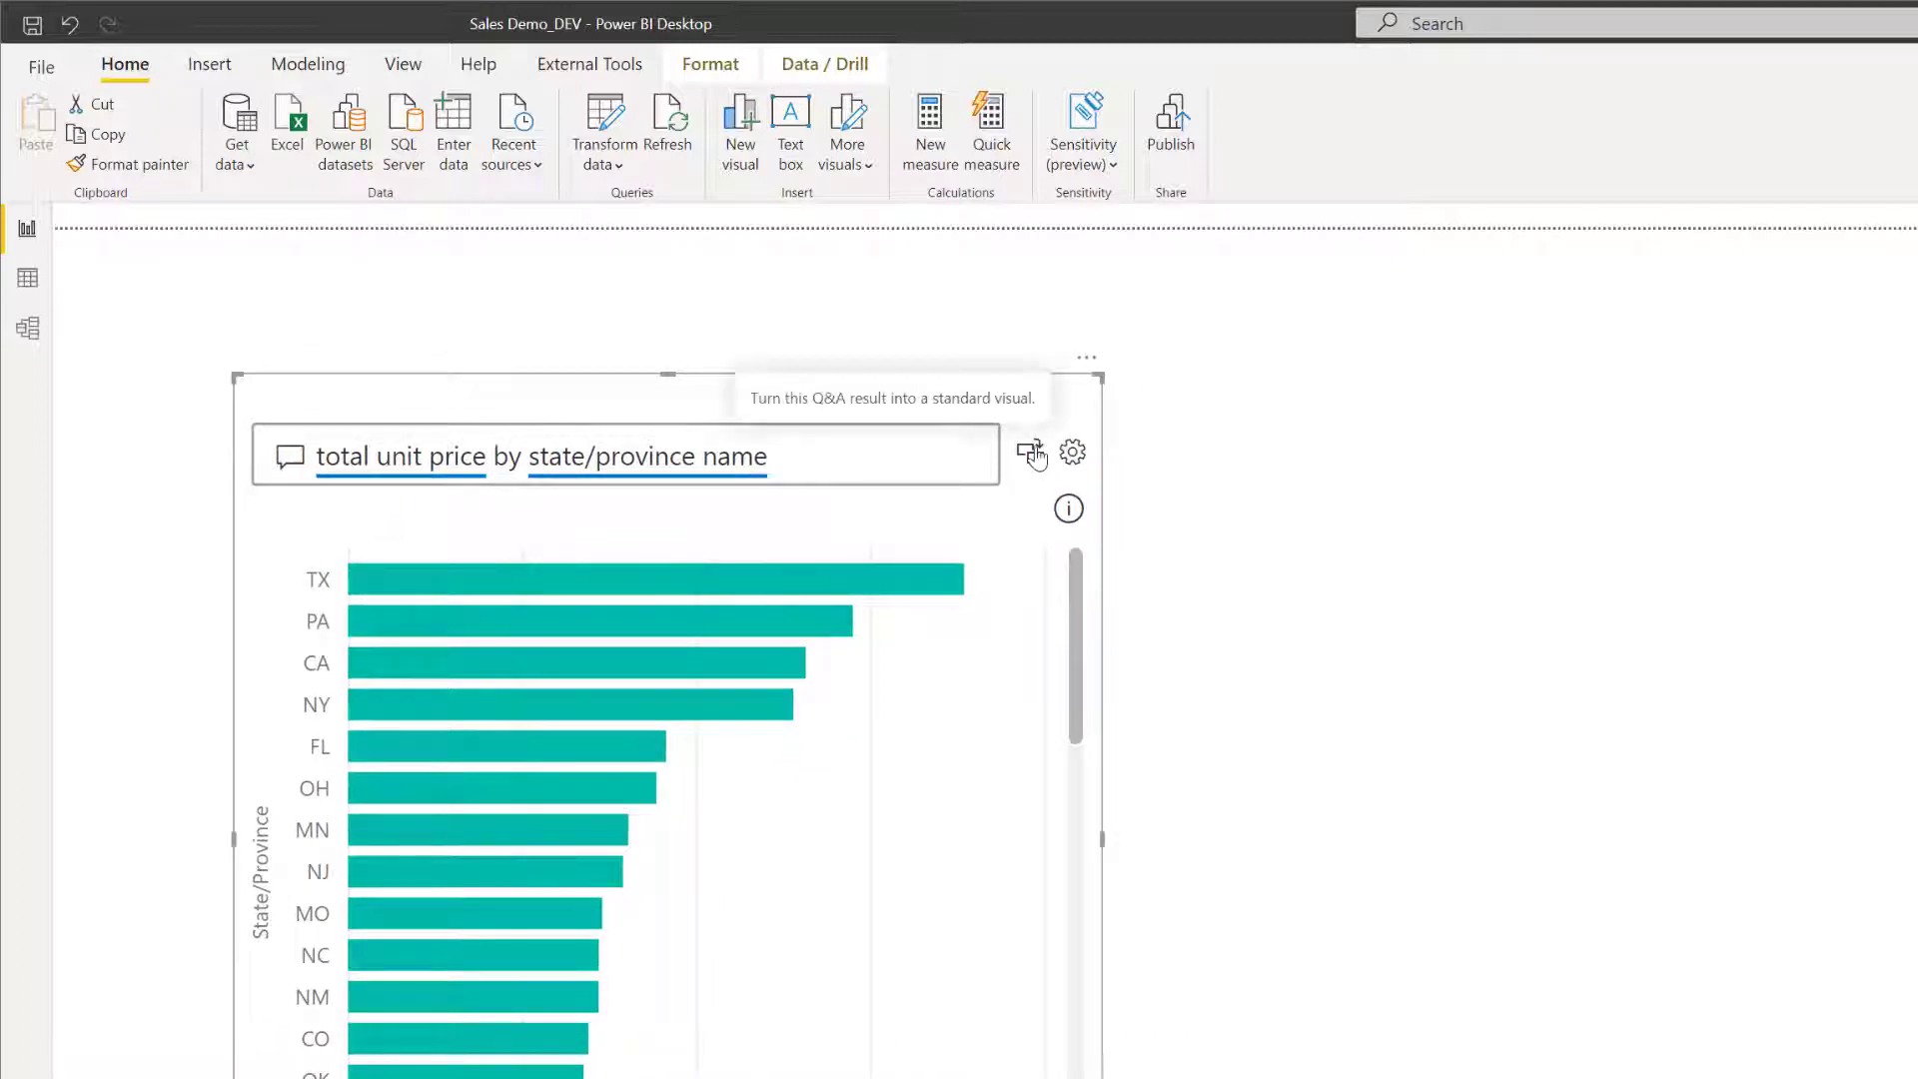
{"action": "left_click", "coordinate": [1035, 456]}
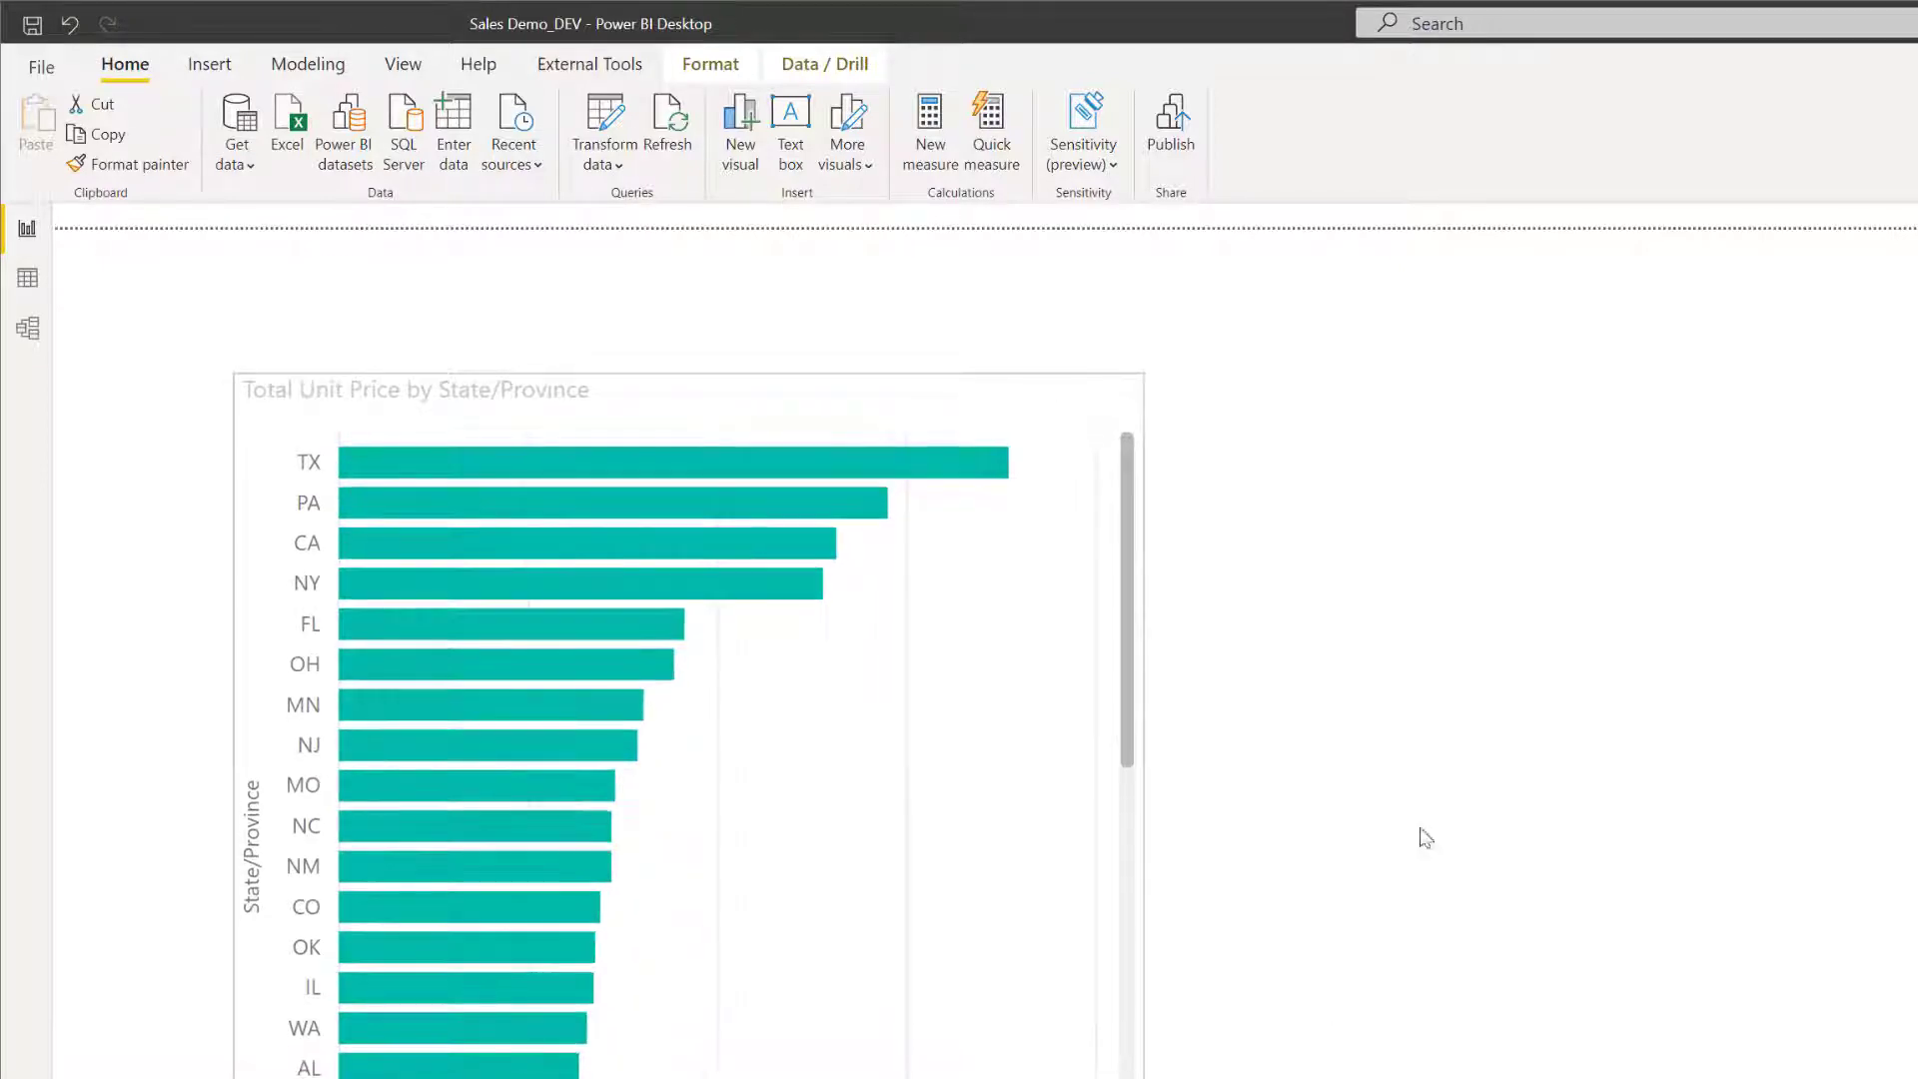
{"action": "left_click", "coordinate": [1438, 723]}
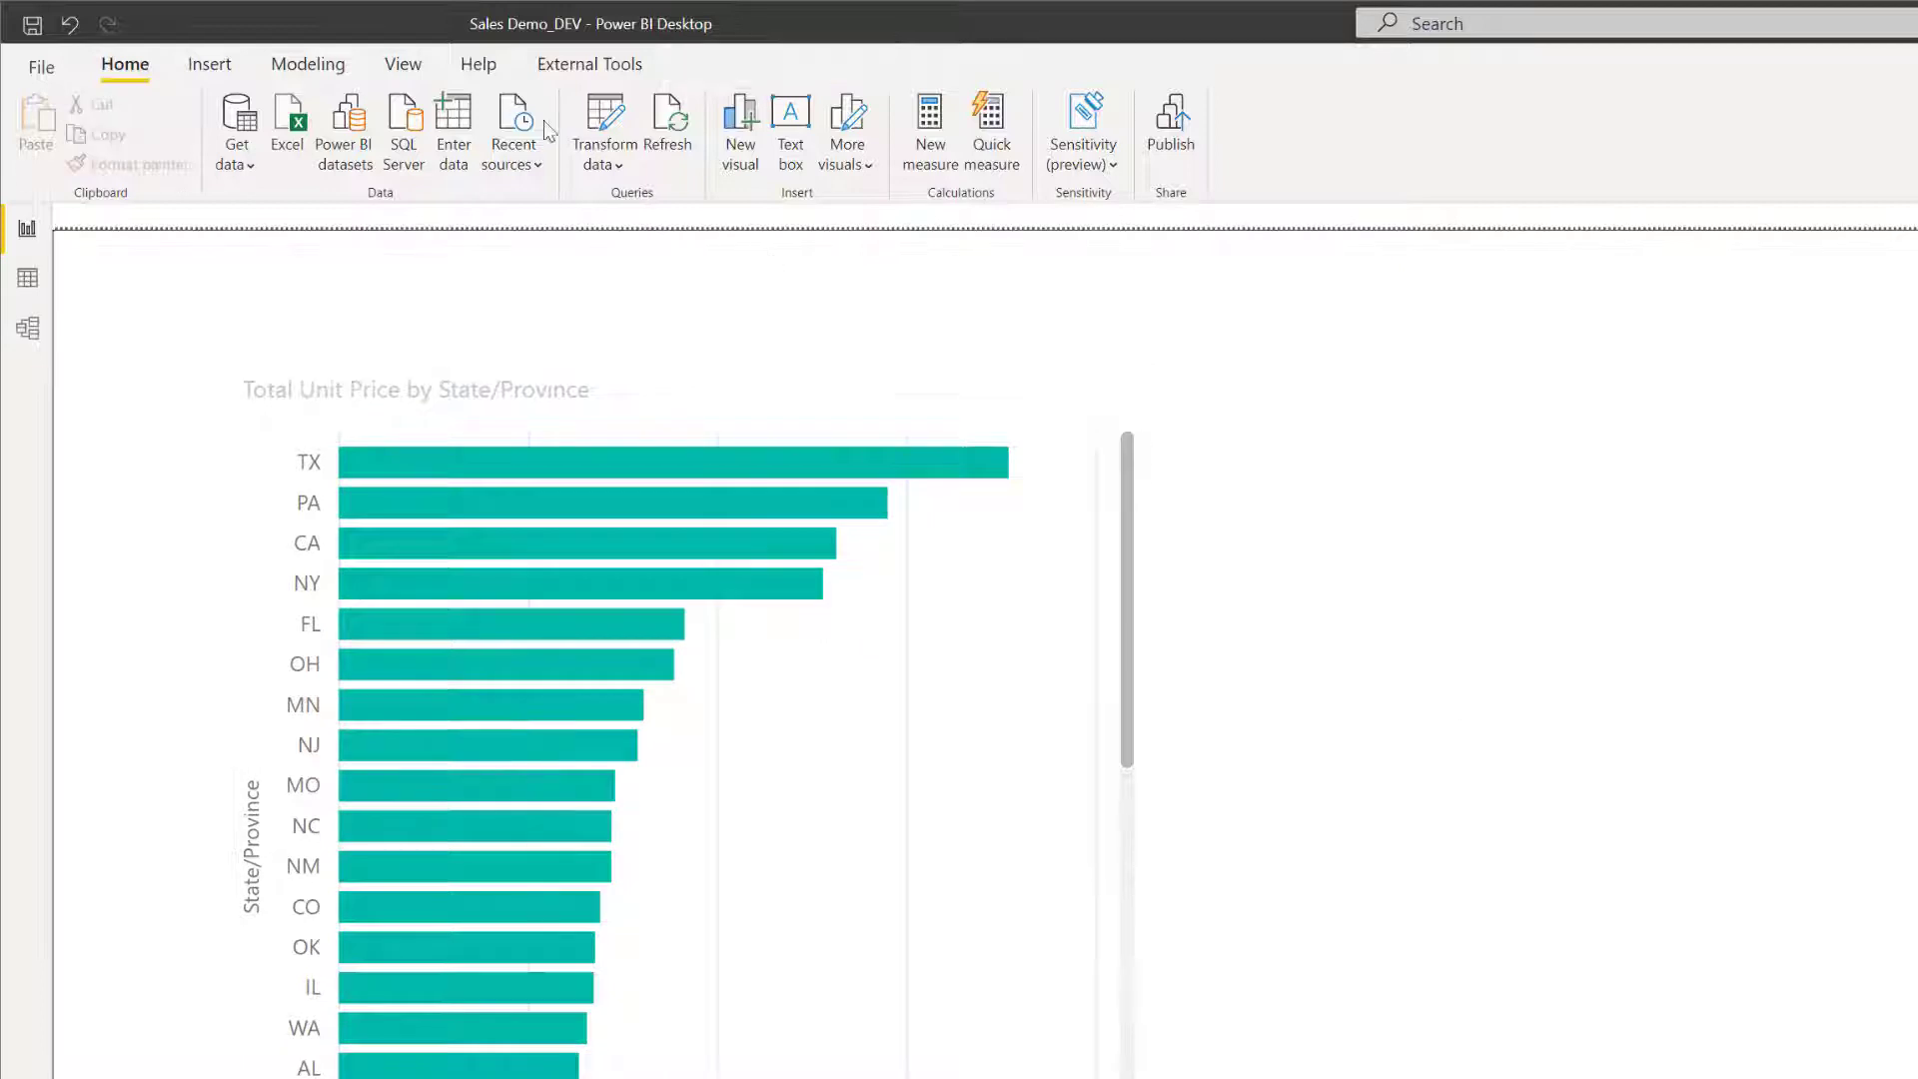
View the report as the Florida Sales Reps role to check its row-level security.
{"action": "left_click", "coordinate": [335, 66]}
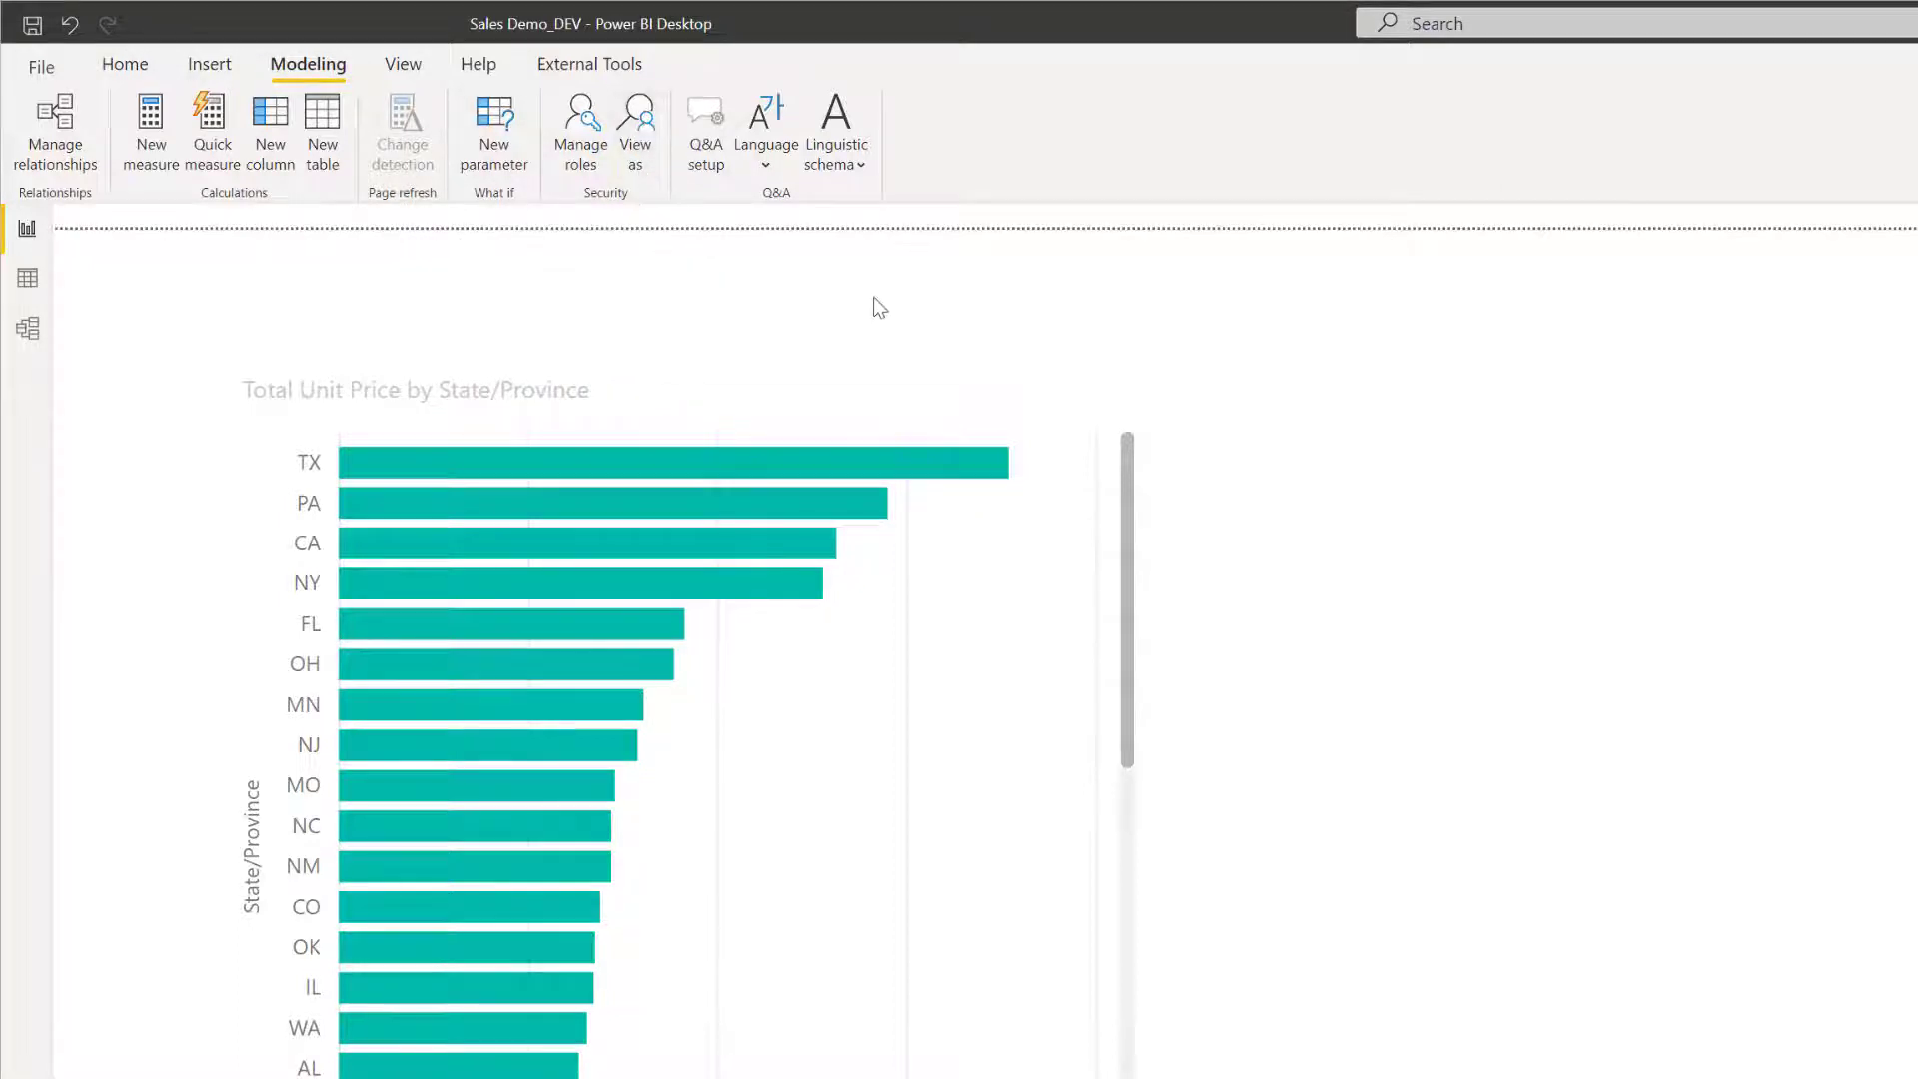
{"action": "left_click", "coordinate": [645, 118]}
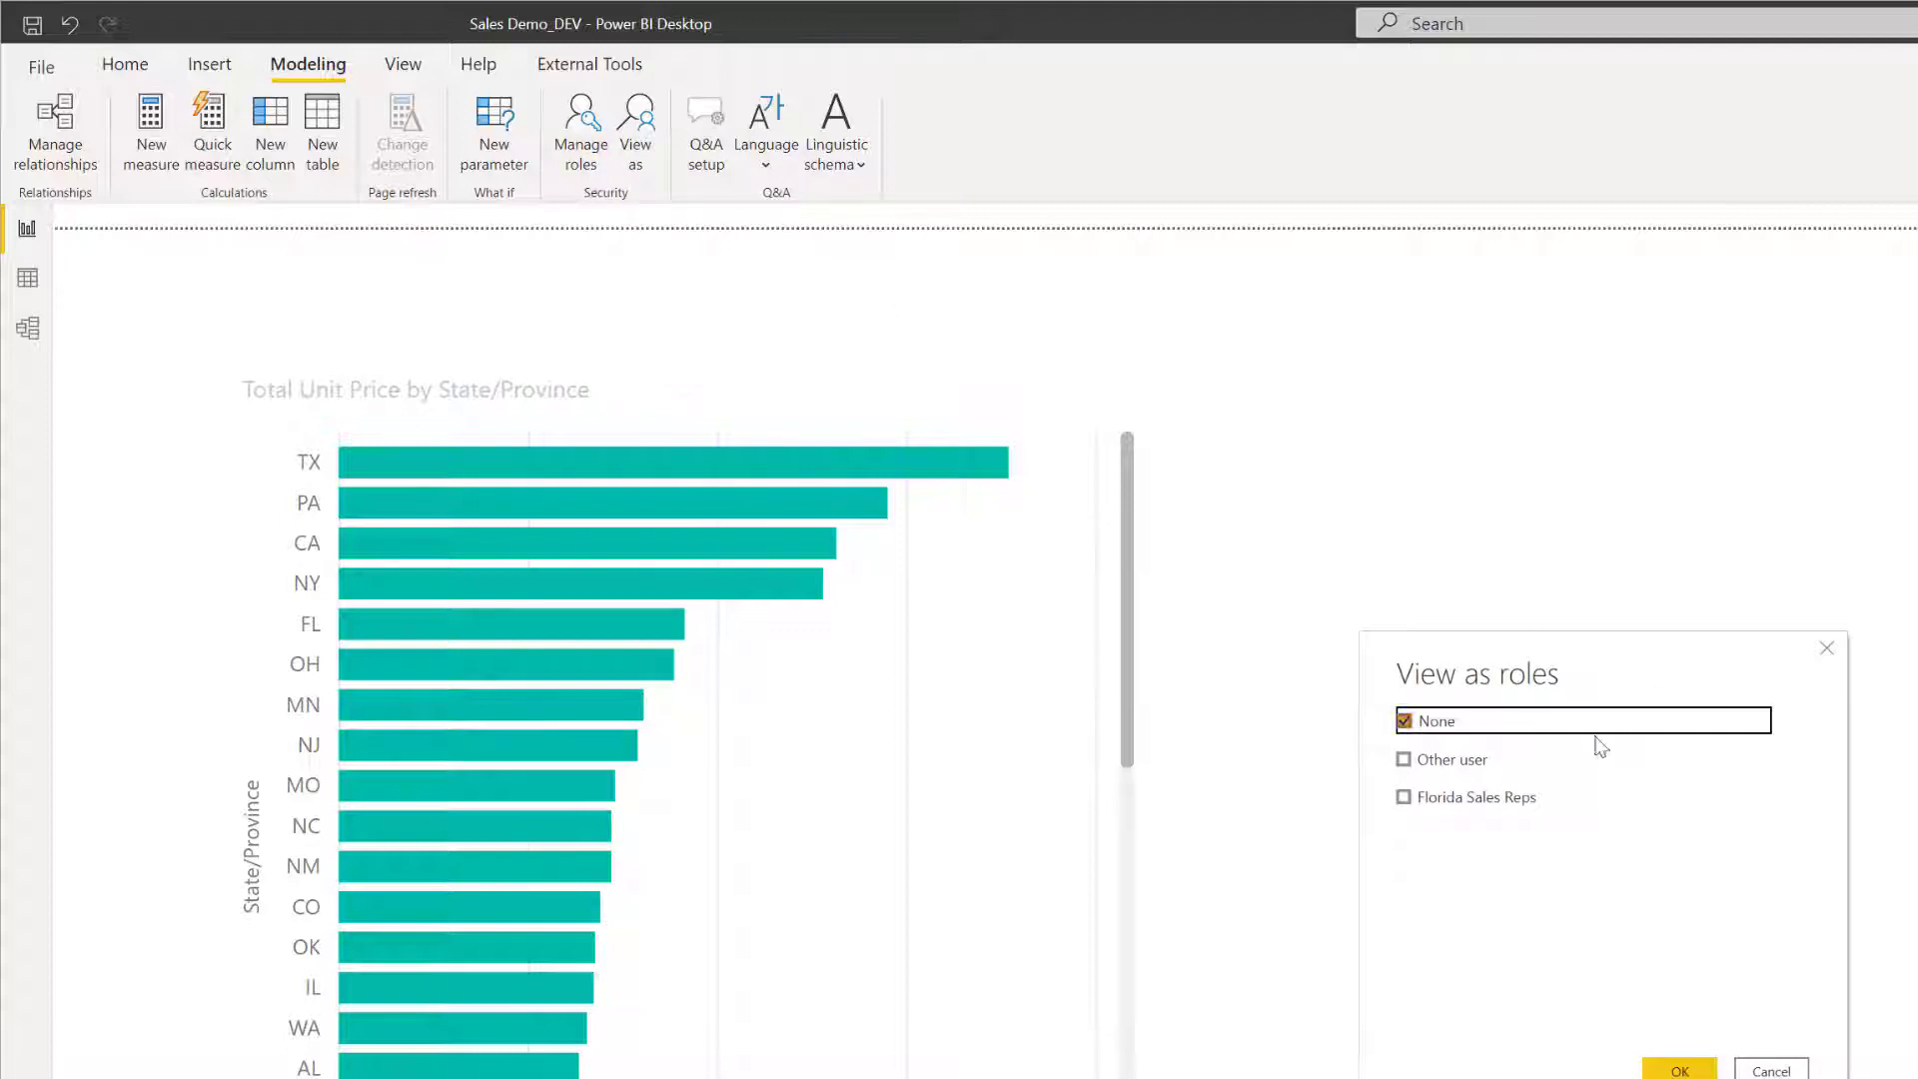
{"action": "left_click", "coordinate": [1526, 804]}
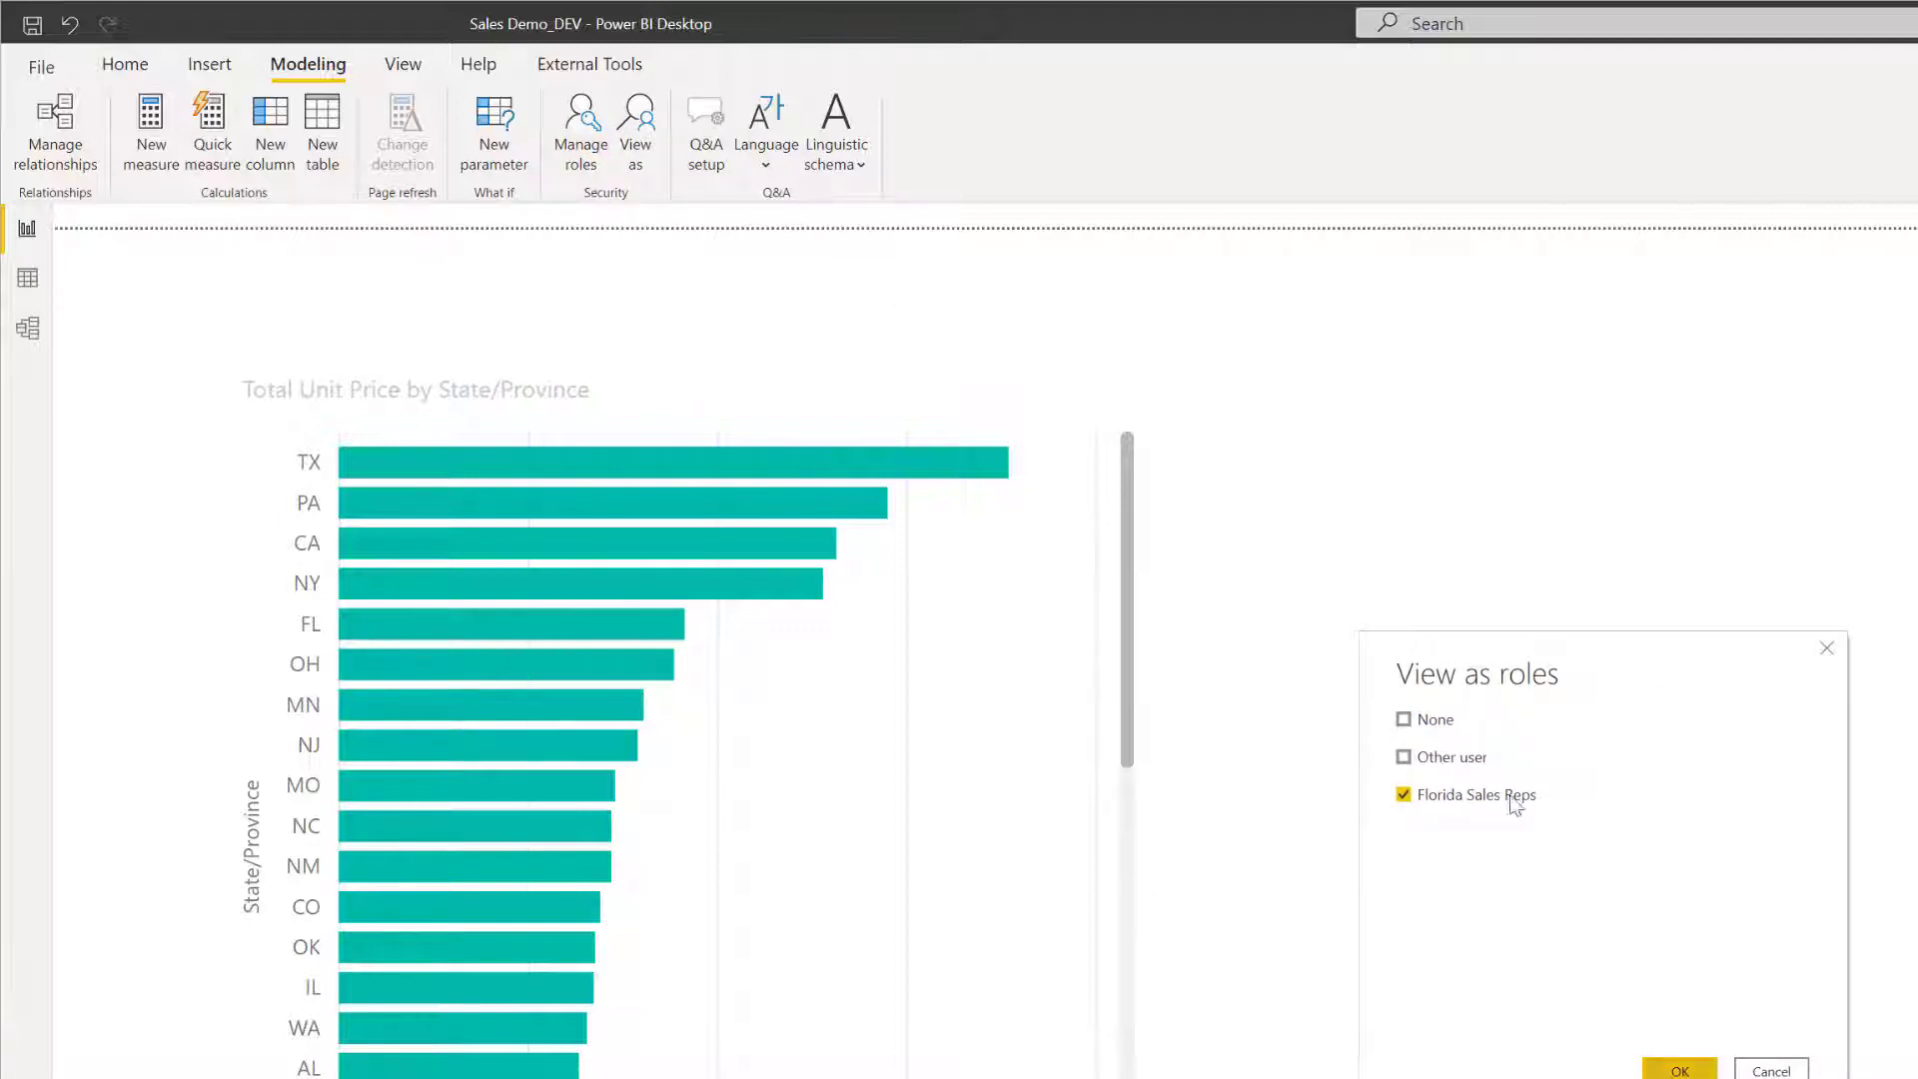
{"action": "left_click_drag", "start_coordinate": [1458, 643], "coordinate": [1248, 517]}
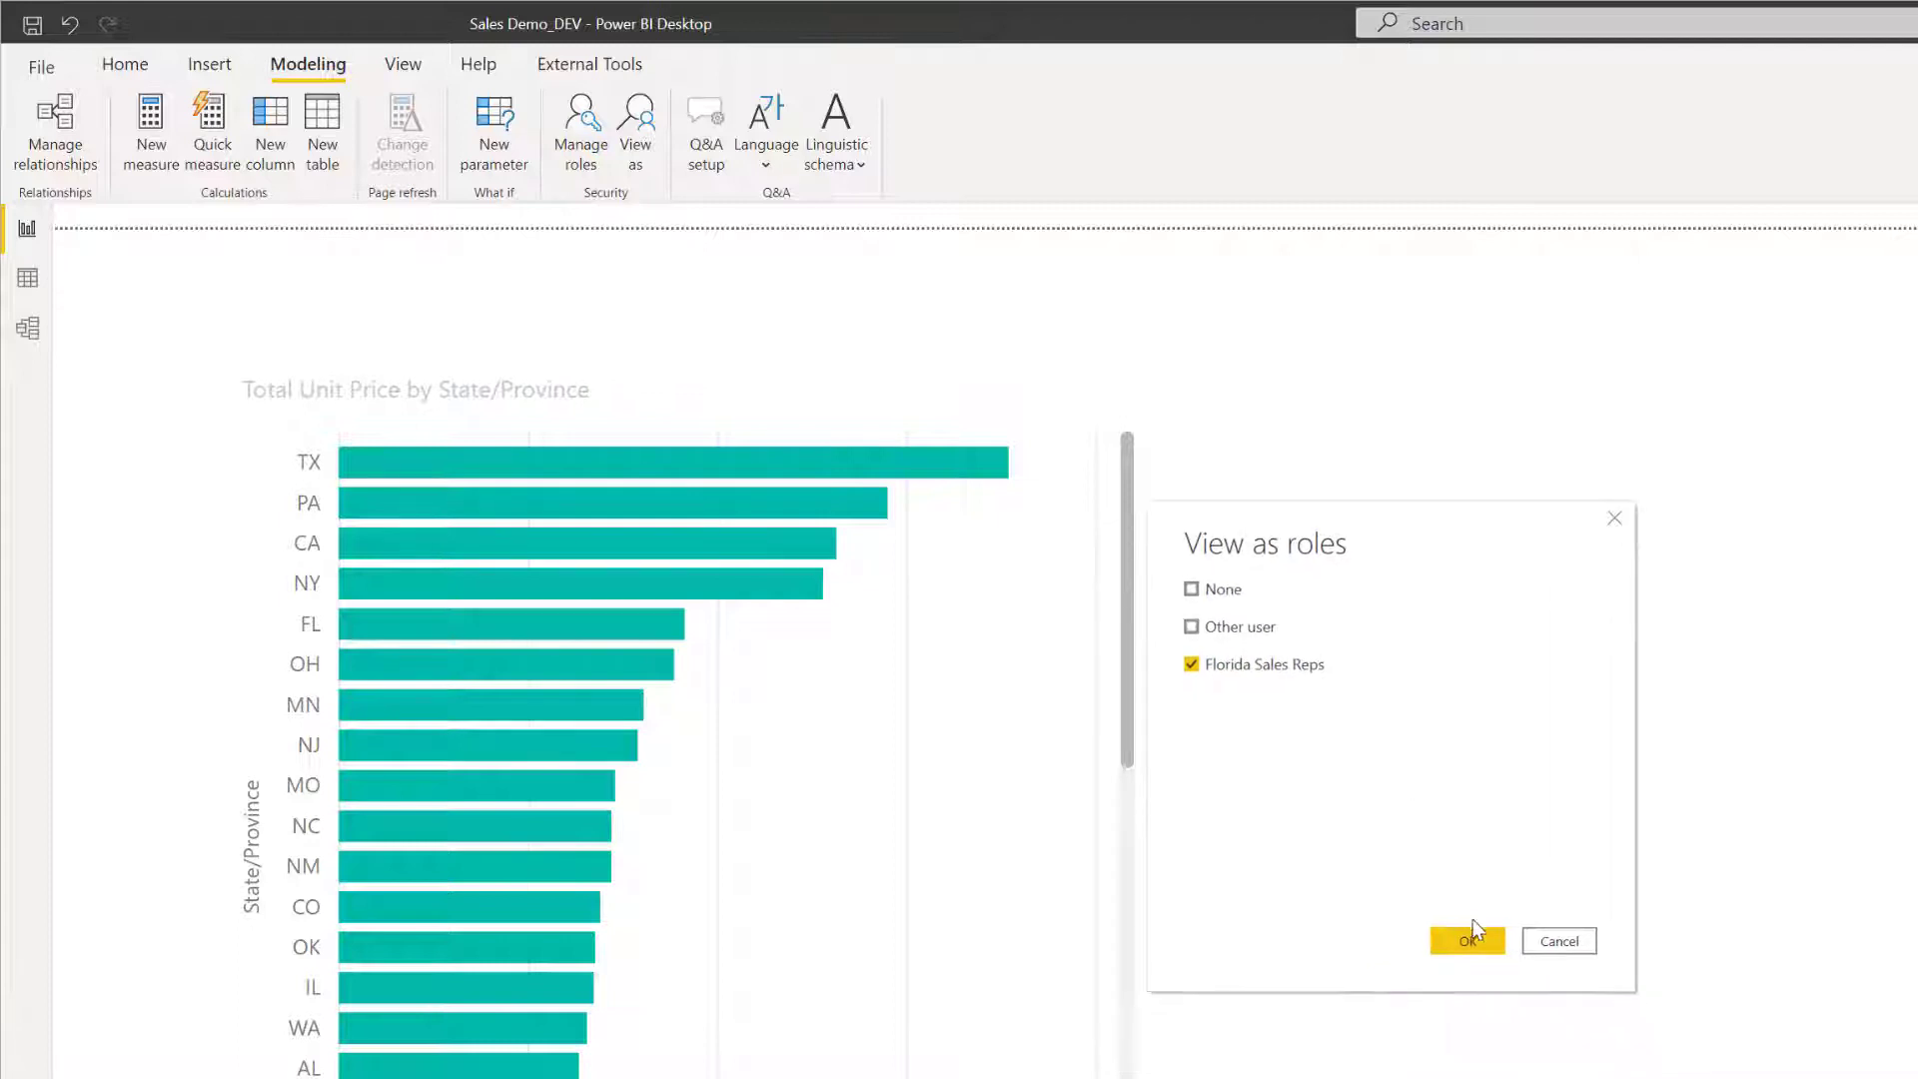
{"action": "left_click", "coordinate": [1466, 943]}
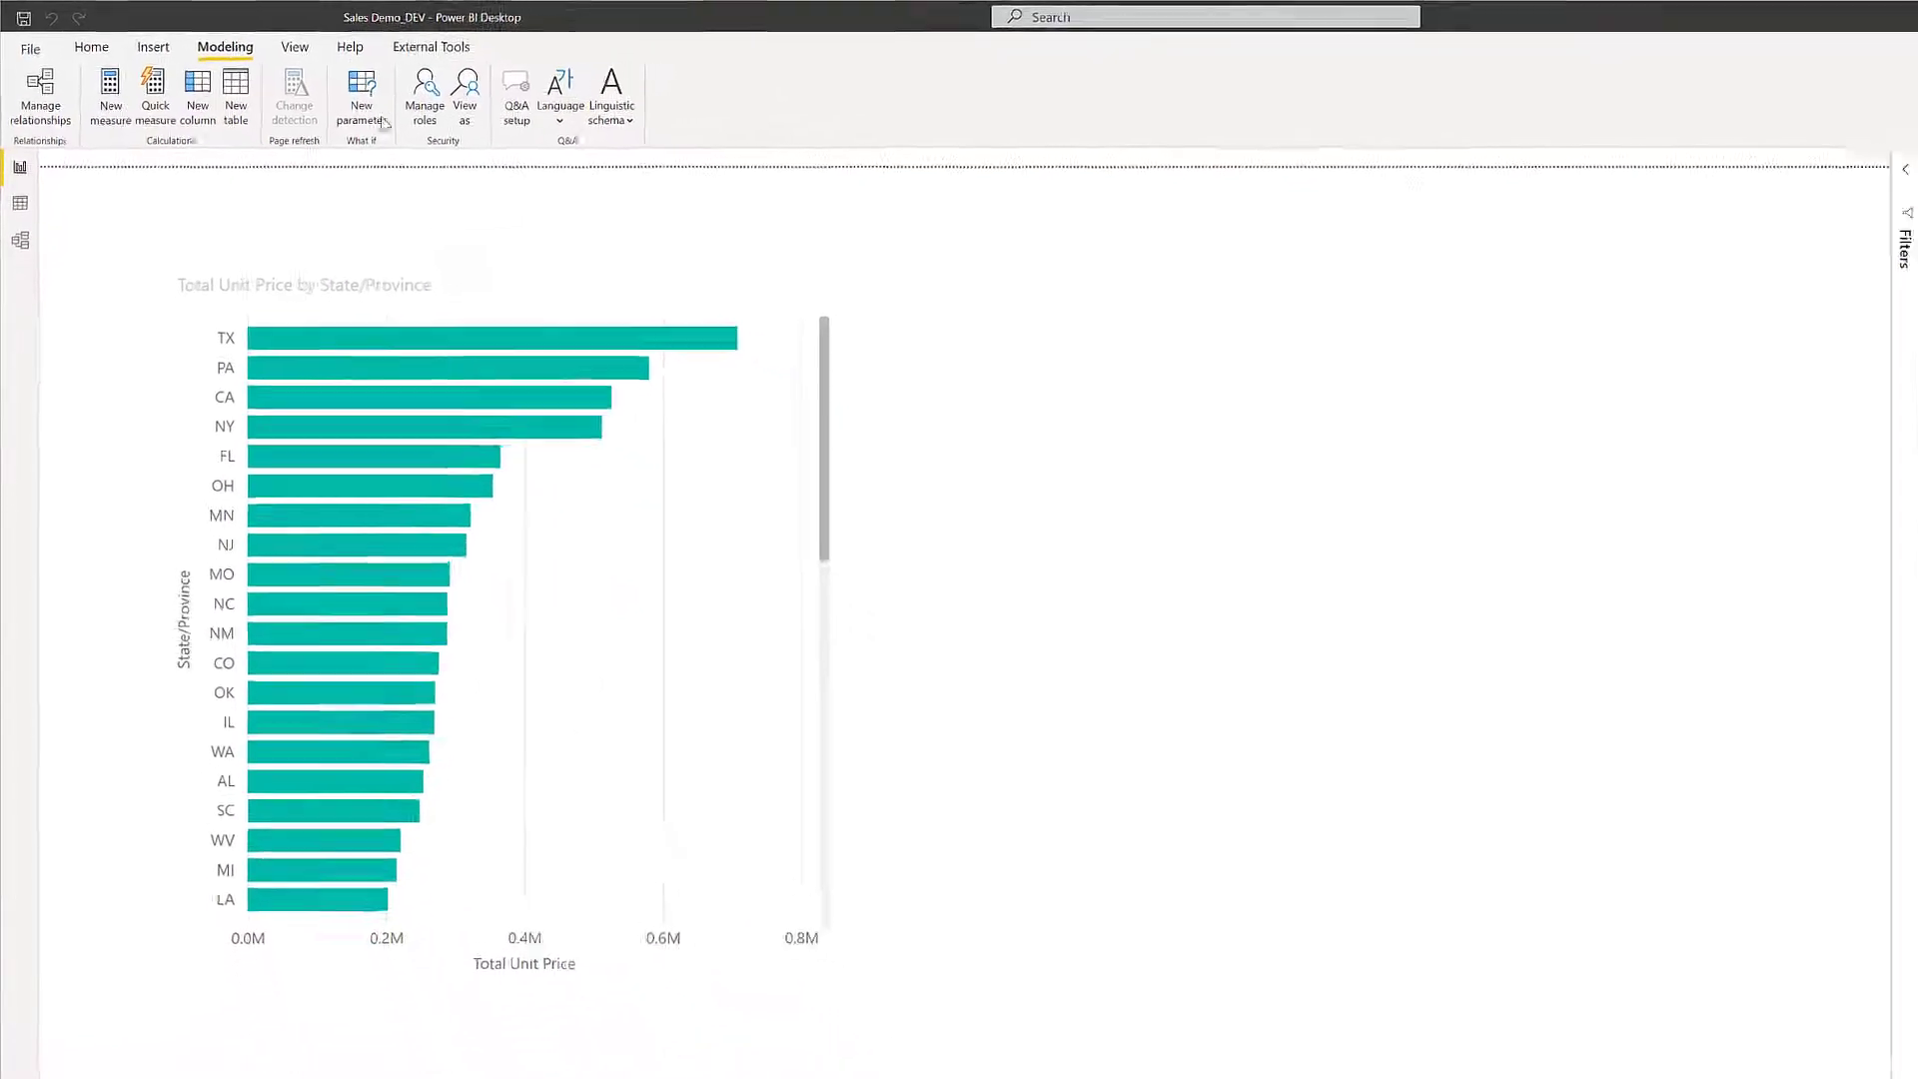
Change the State/Provinces table filter of the Florida Sales Reps role to use the state's abbreviation, and save the role.
{"action": "left_click", "coordinate": [425, 95]}
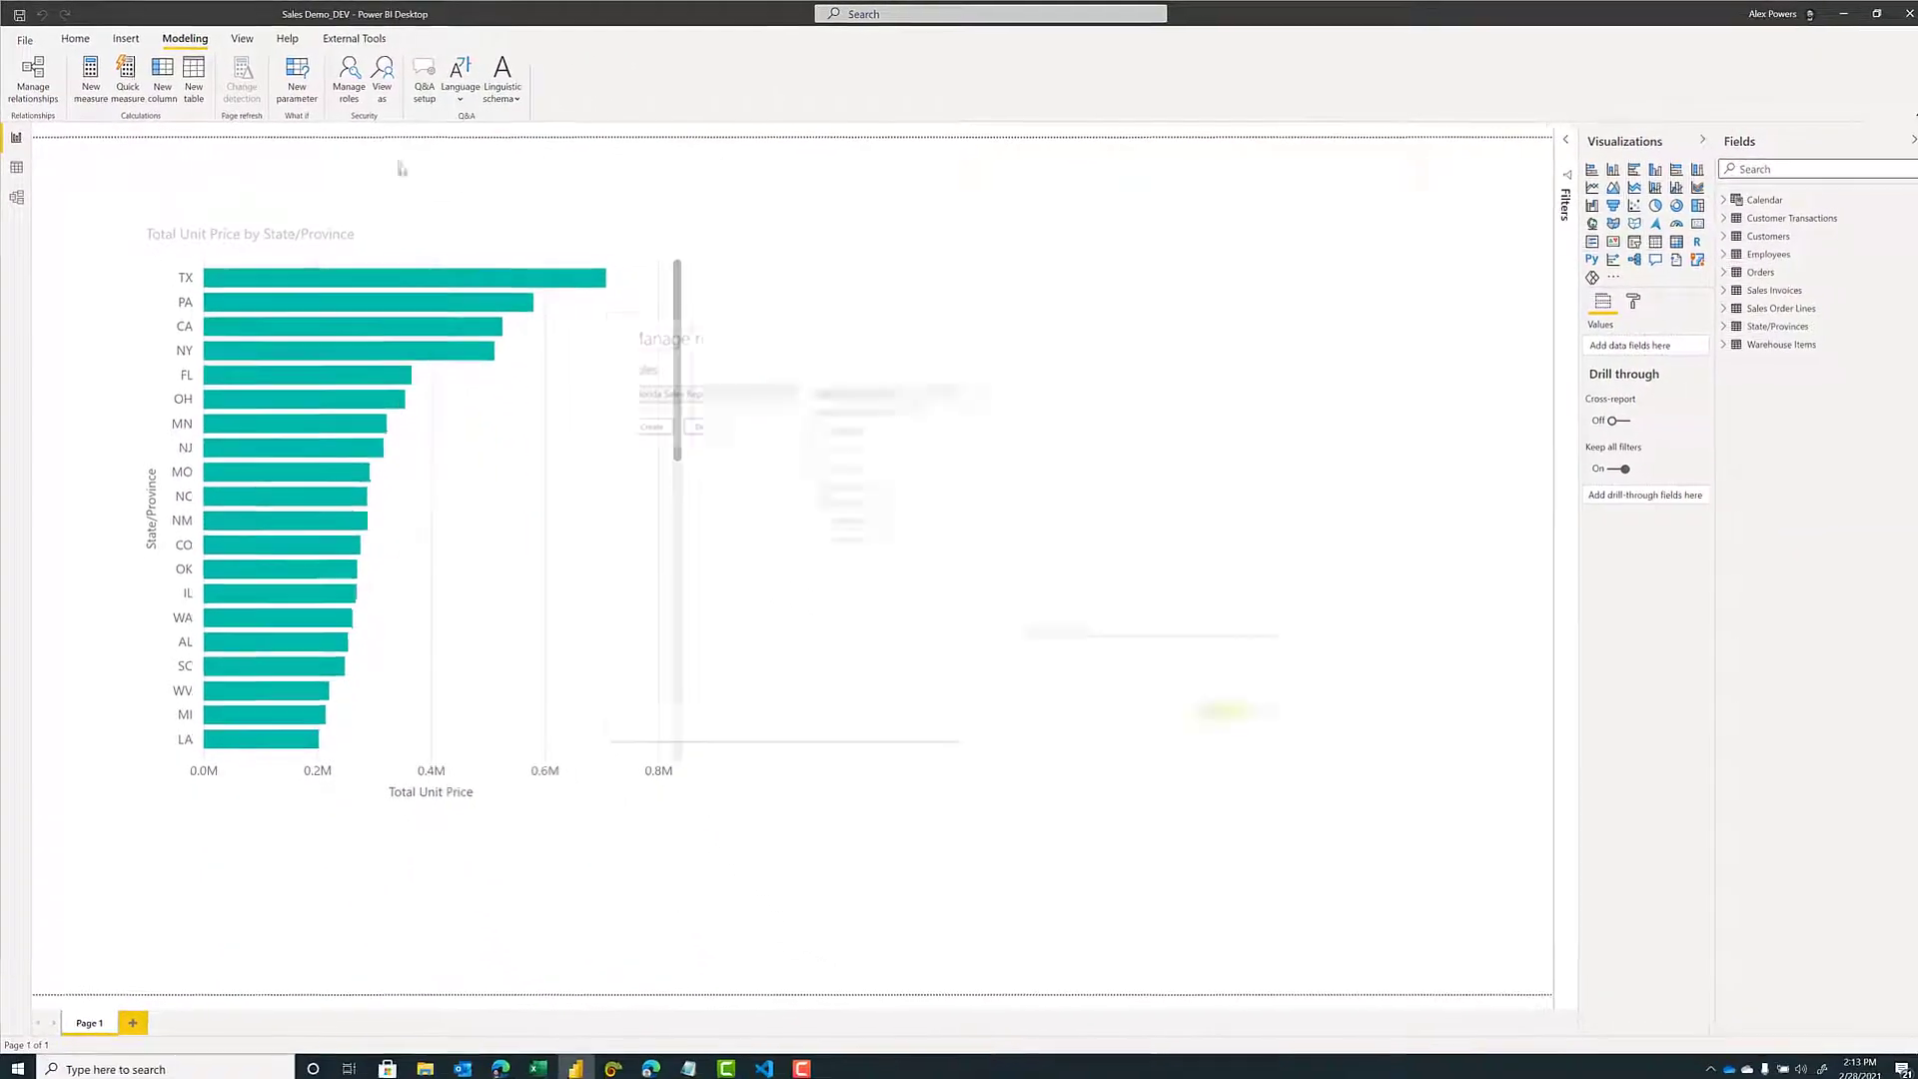
{"action": "left_click", "coordinate": [875, 519]}
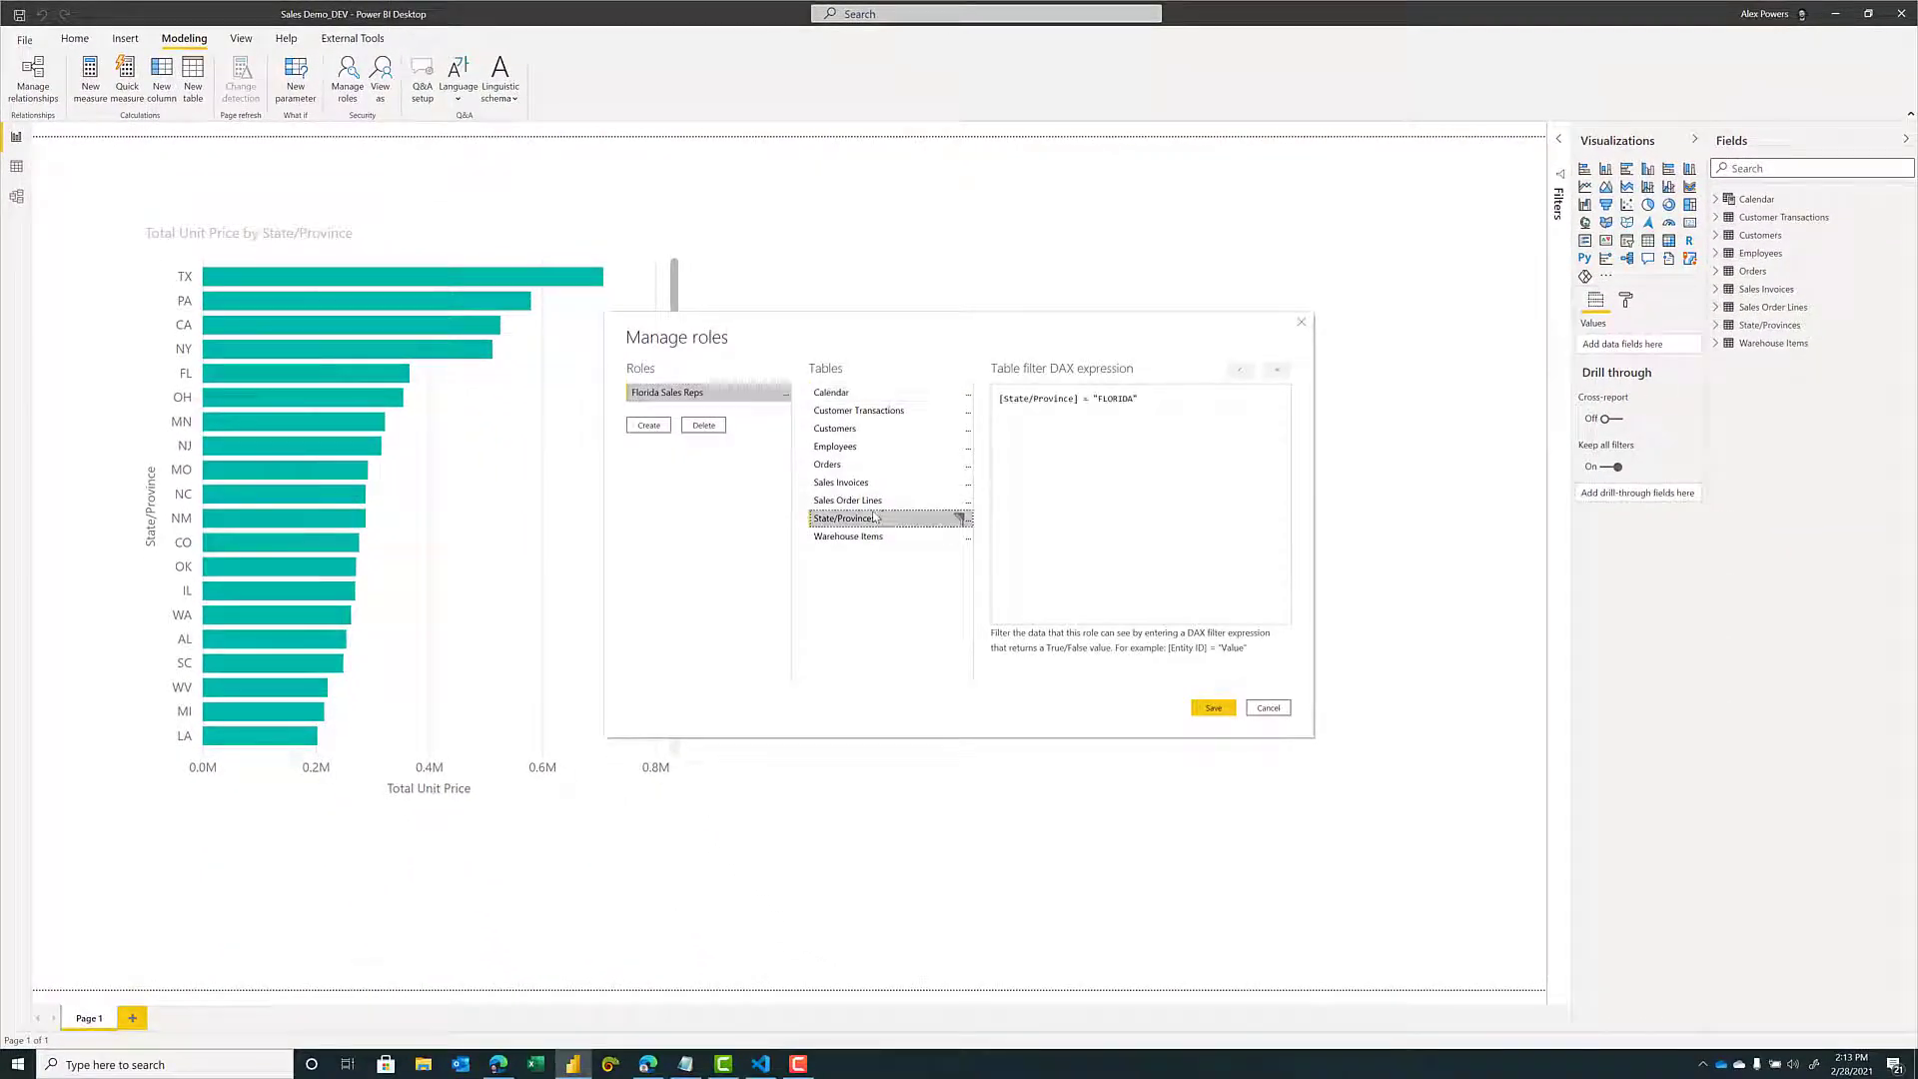
{"action": "double_click", "coordinate": [1120, 397]}
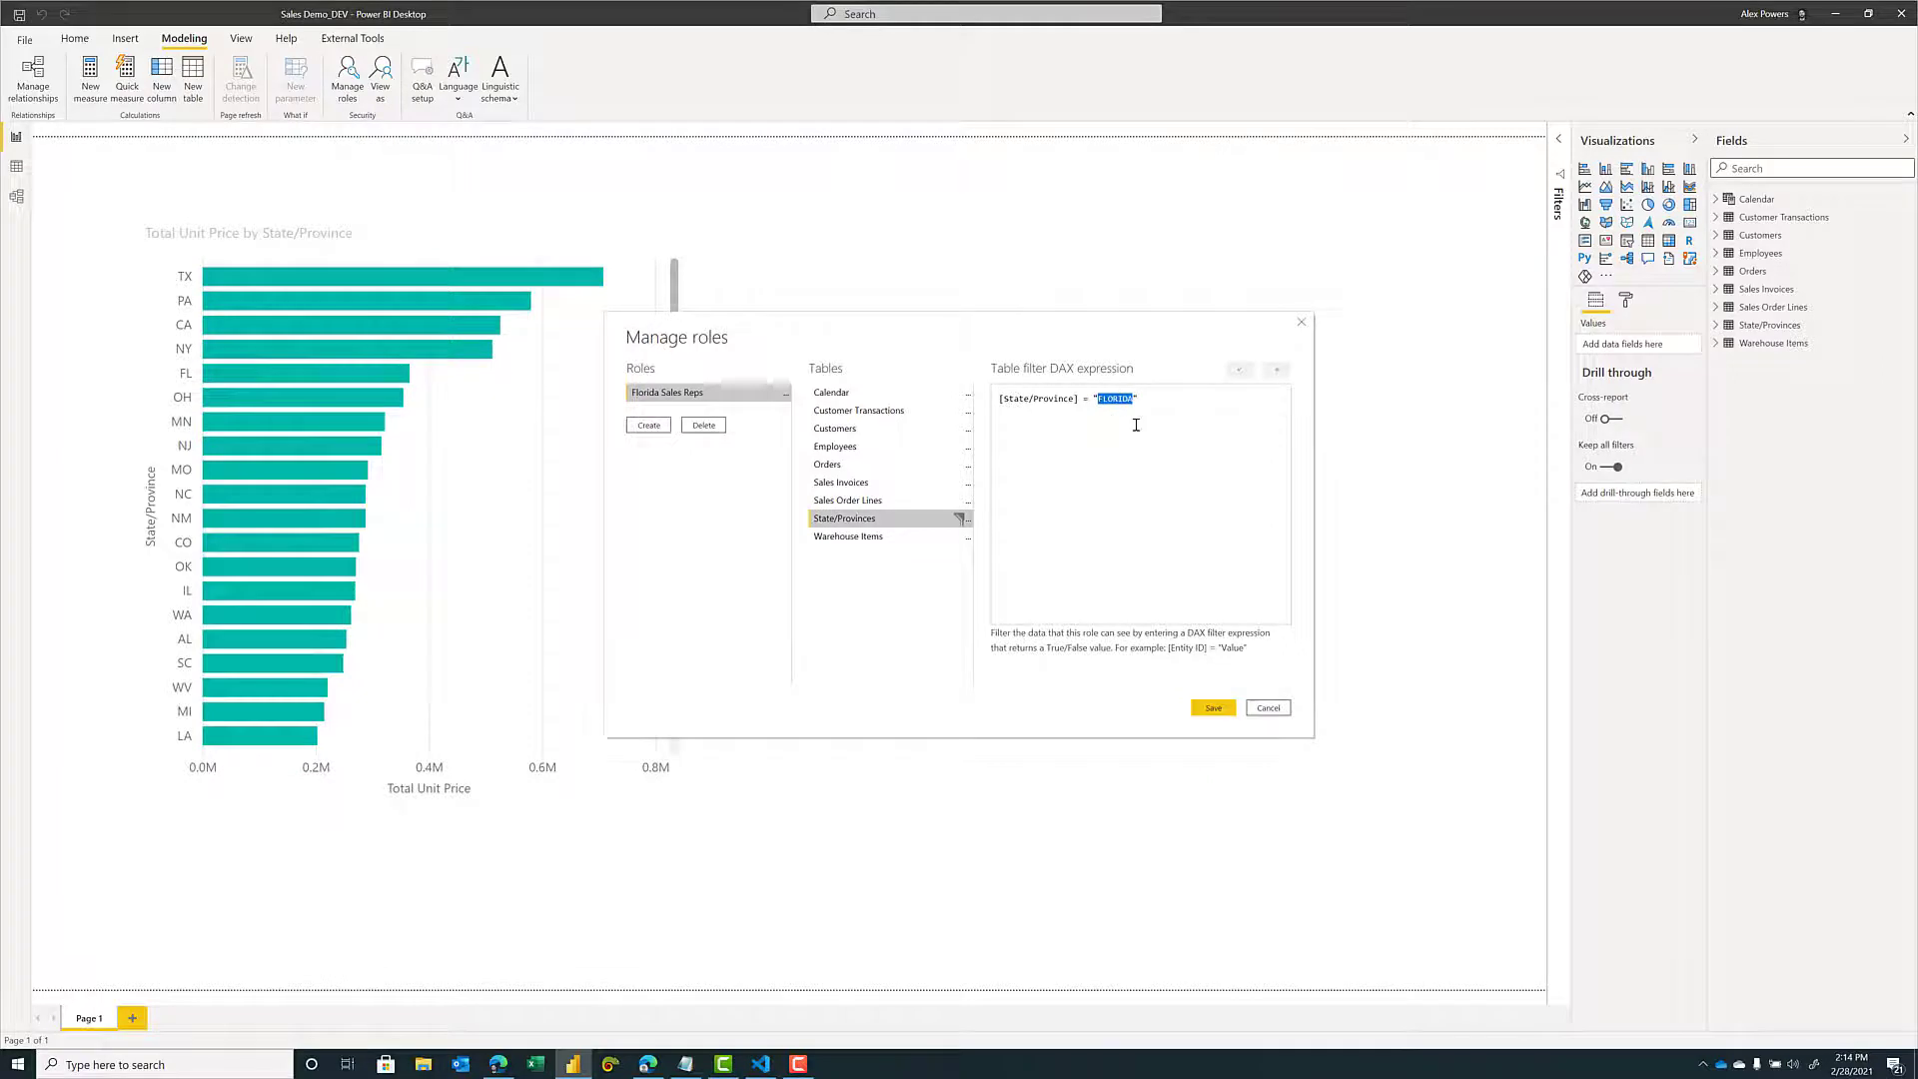
{"action": "type", "text": "F"}
{"action": "left_click", "coordinate": [1204, 710]}
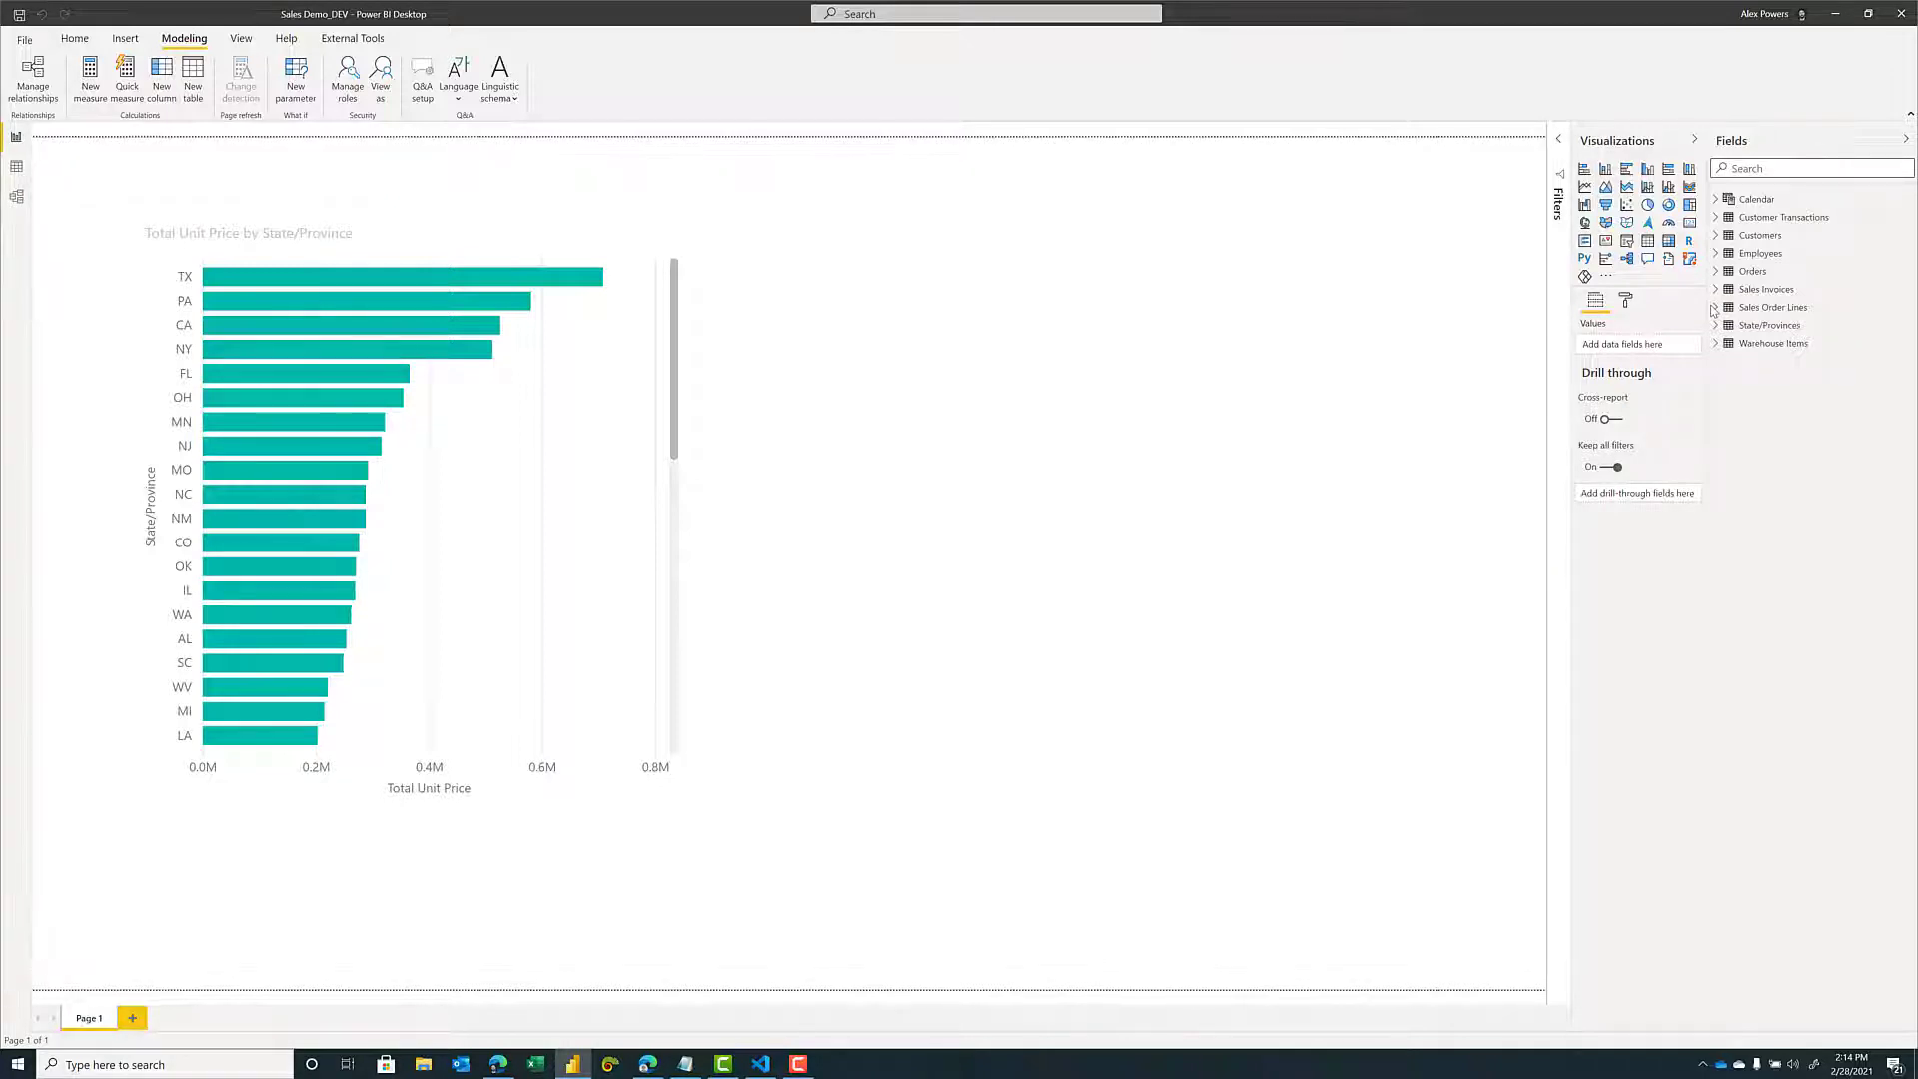
Hide the OrderID field in the Sales Order Lines table.
{"action": "left_click", "coordinate": [1717, 308]}
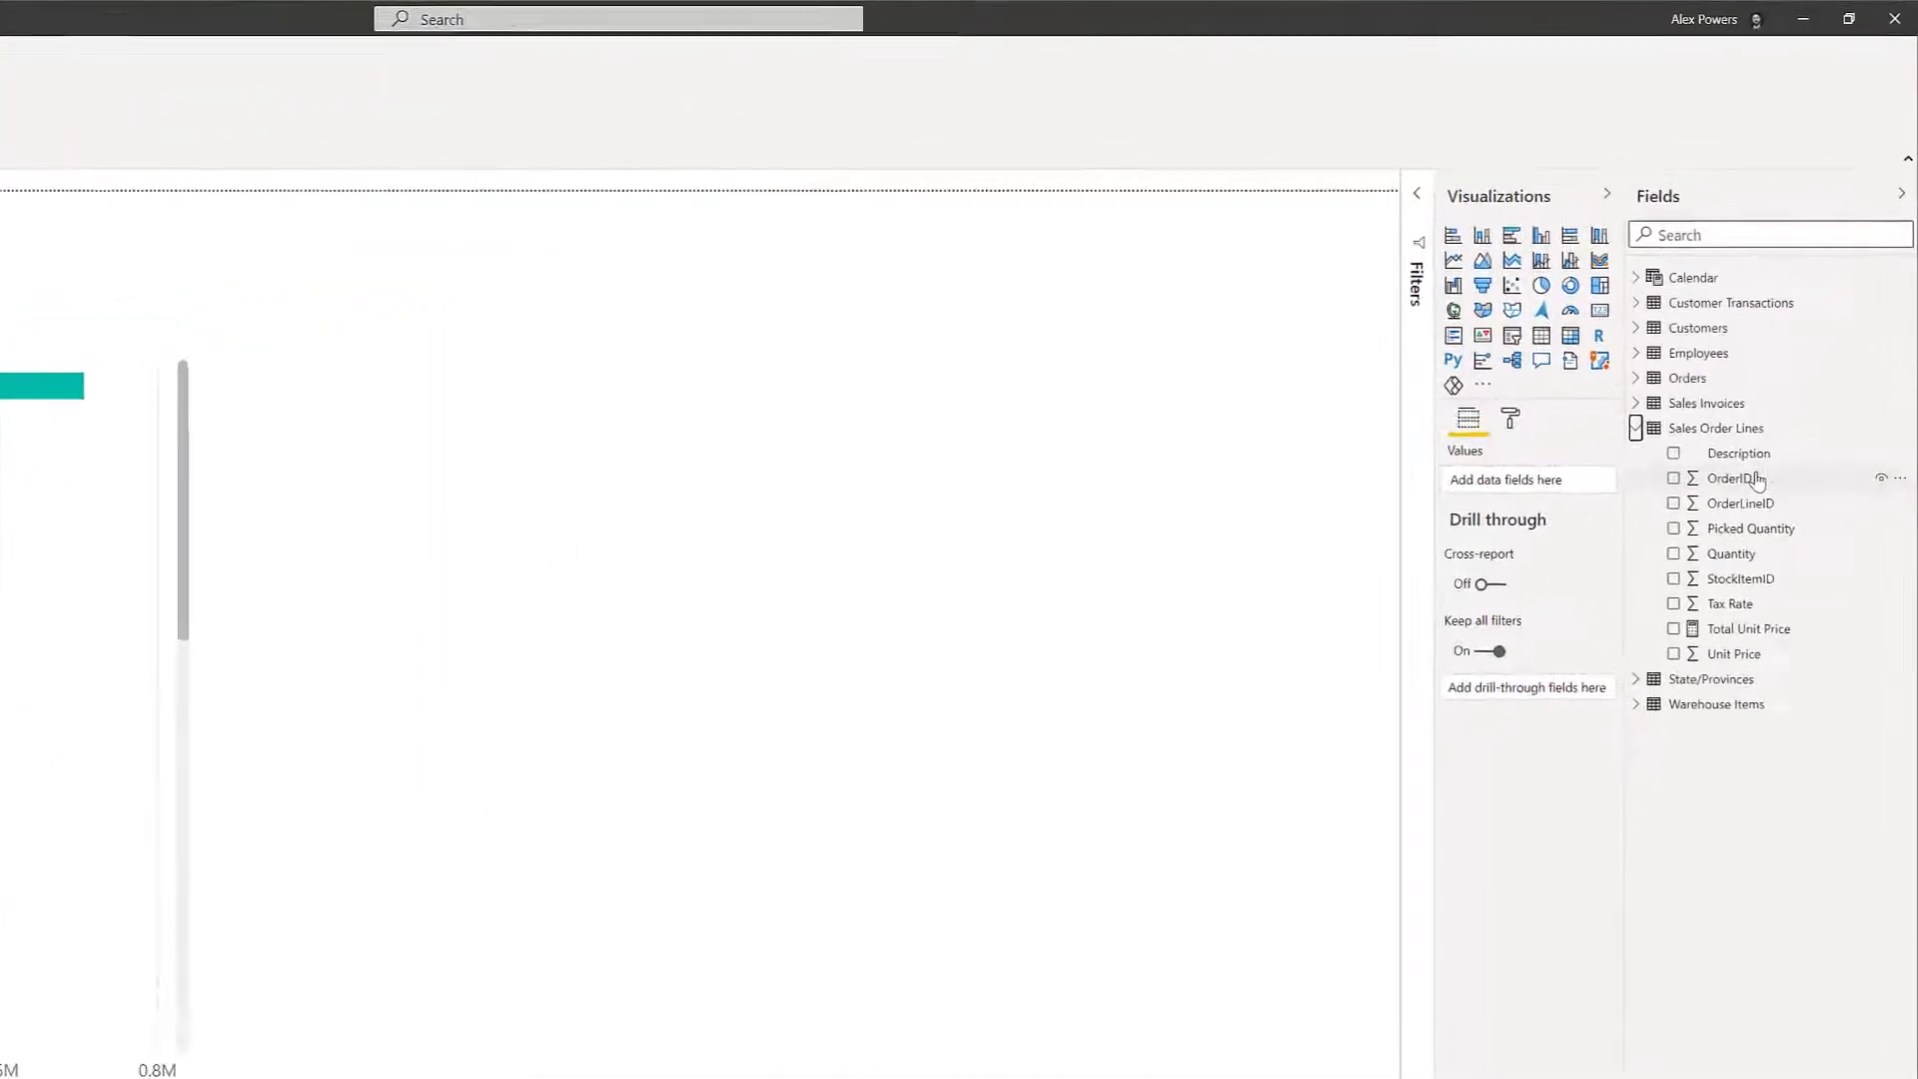
{"action": "right_click", "coordinate": [1757, 480]}
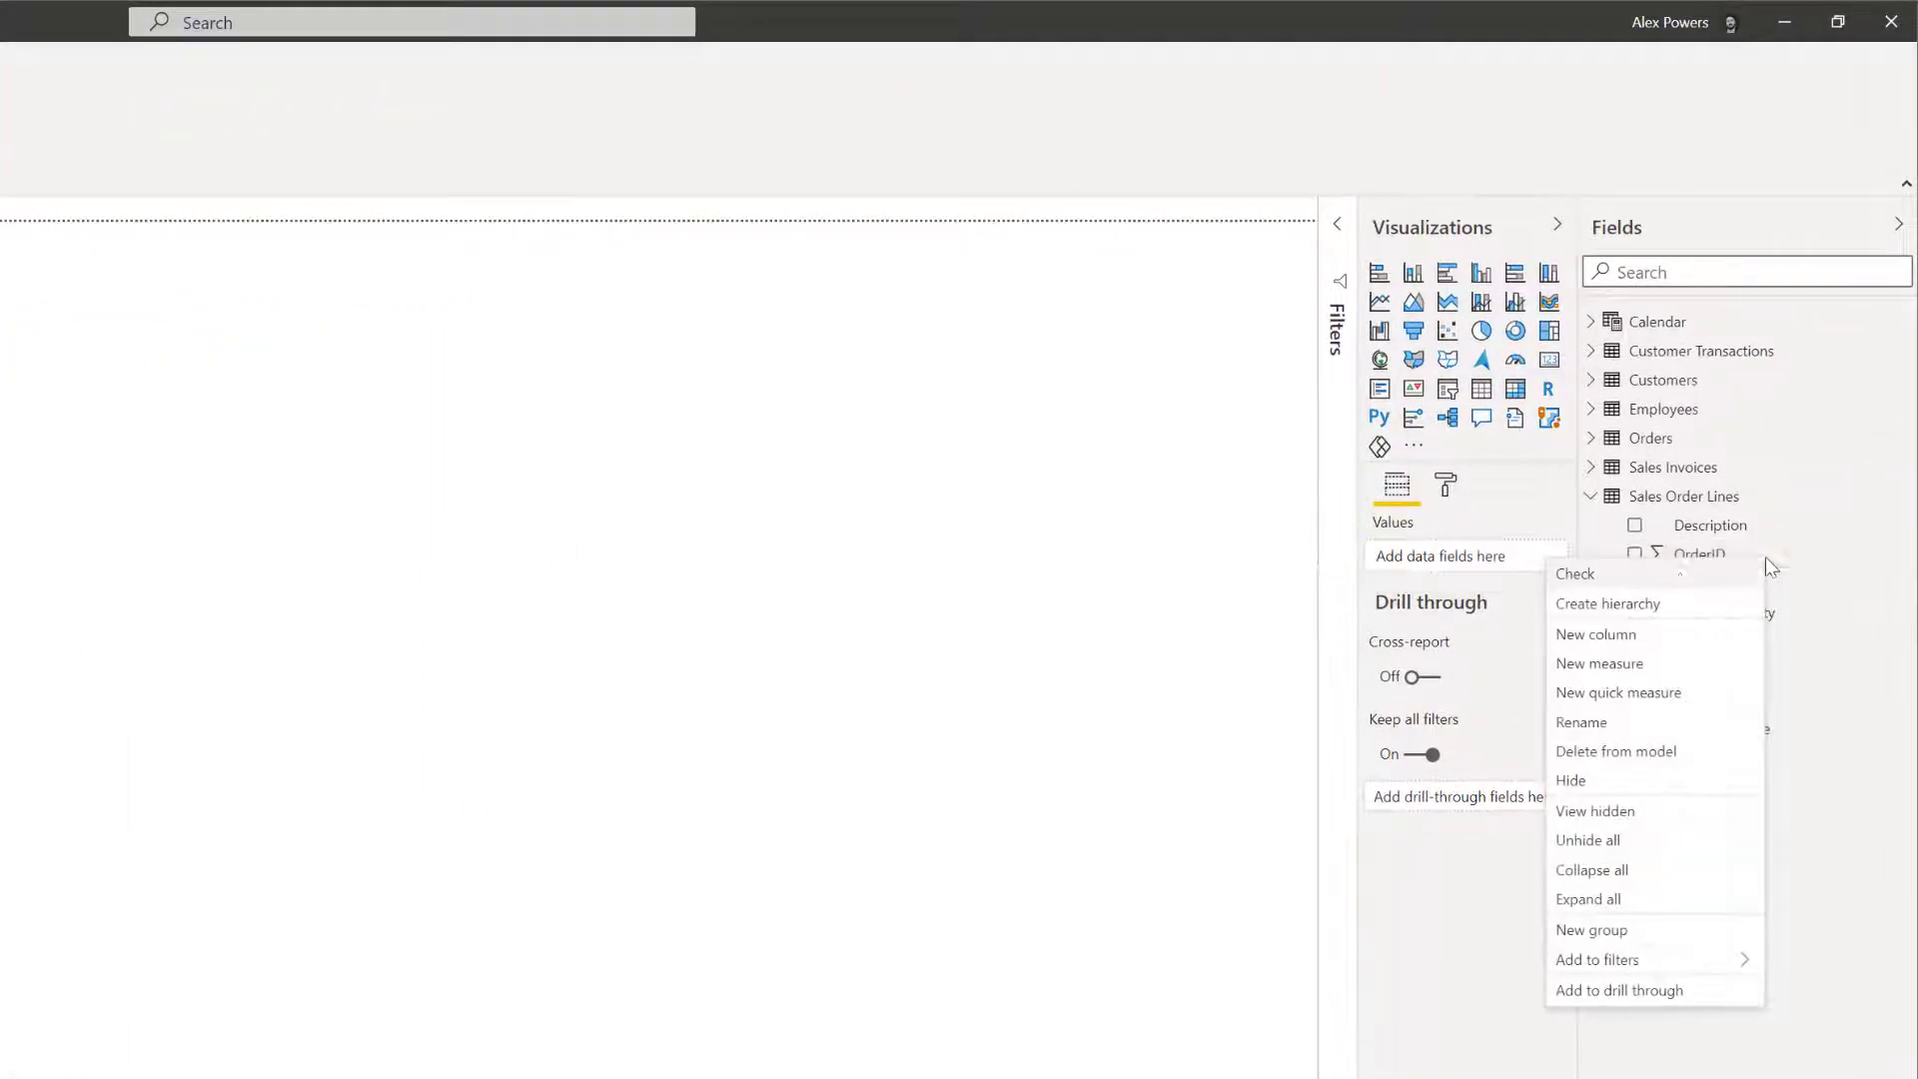
{"action": "left_click", "coordinate": [1635, 780]}
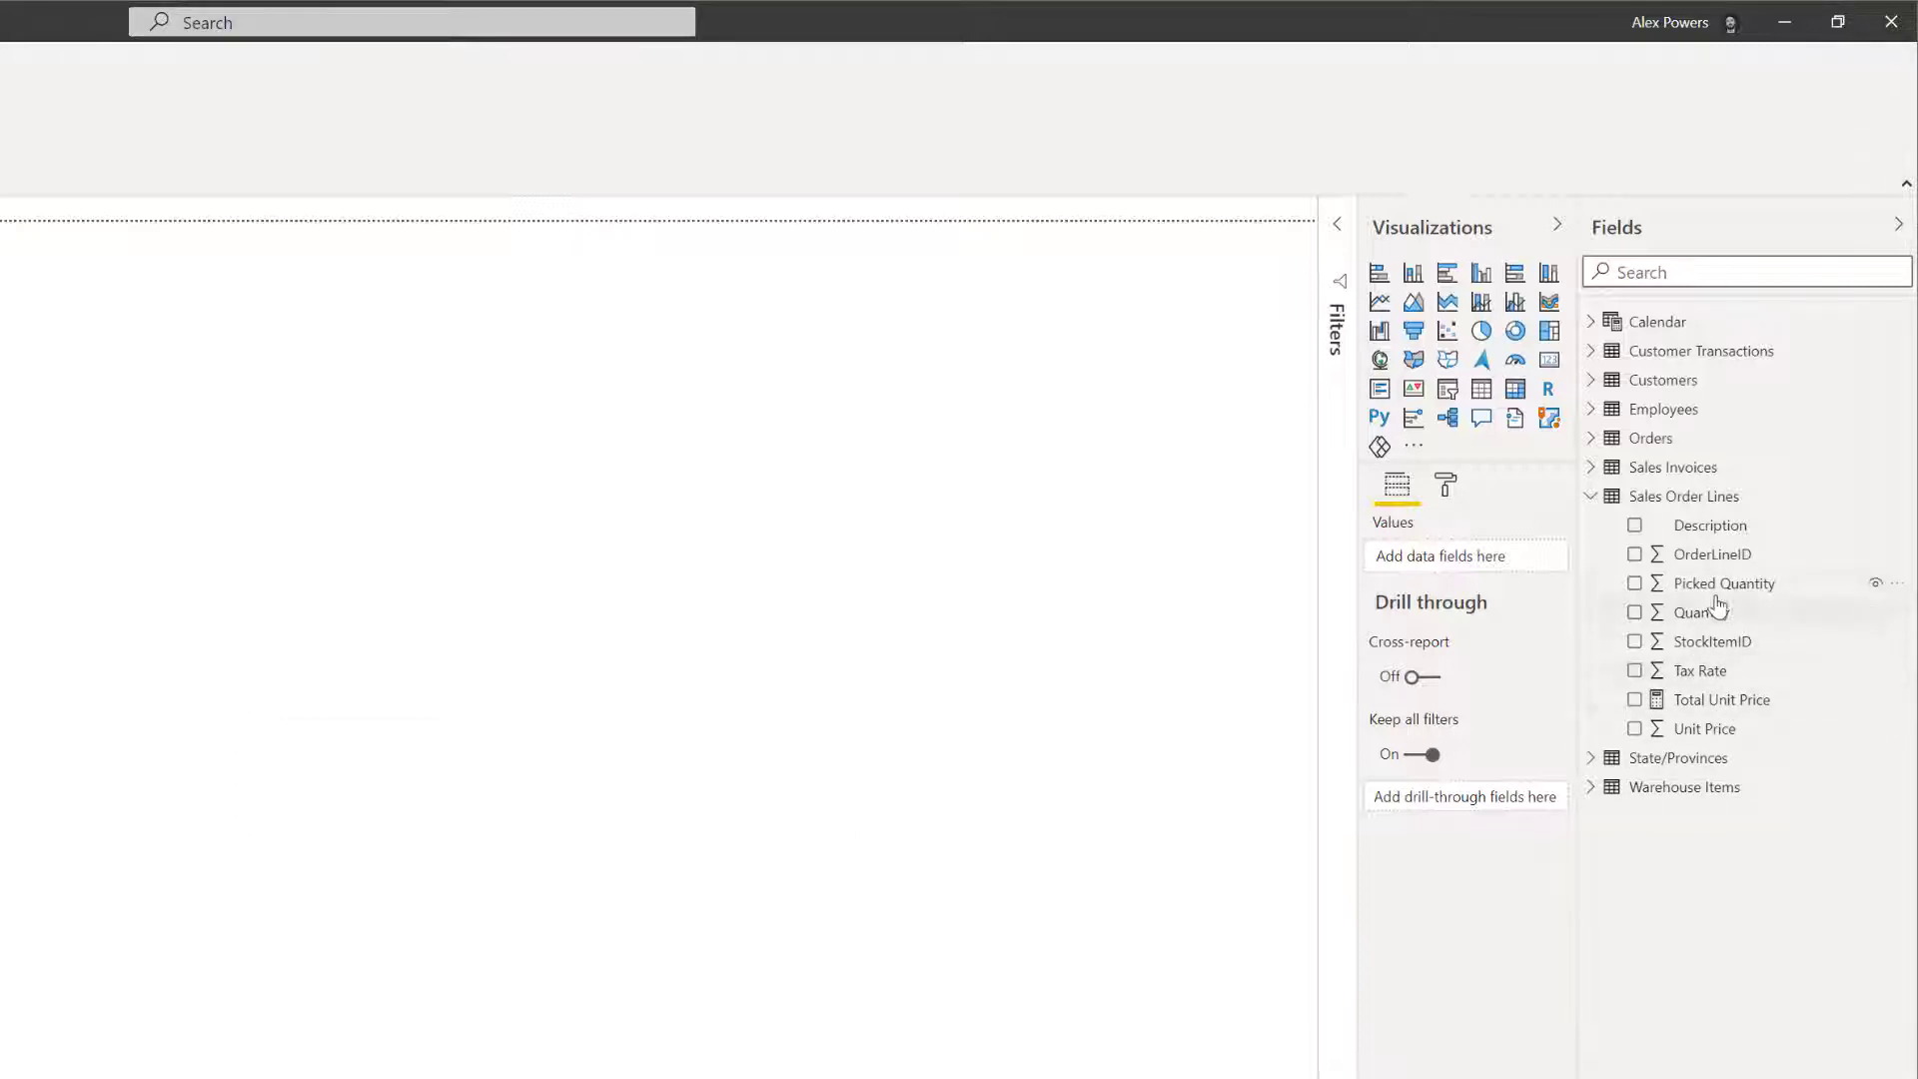
Add a new measure to the Sales Order Lines table and name it Total Quantity.
{"action": "right_click", "coordinate": [1695, 503]}
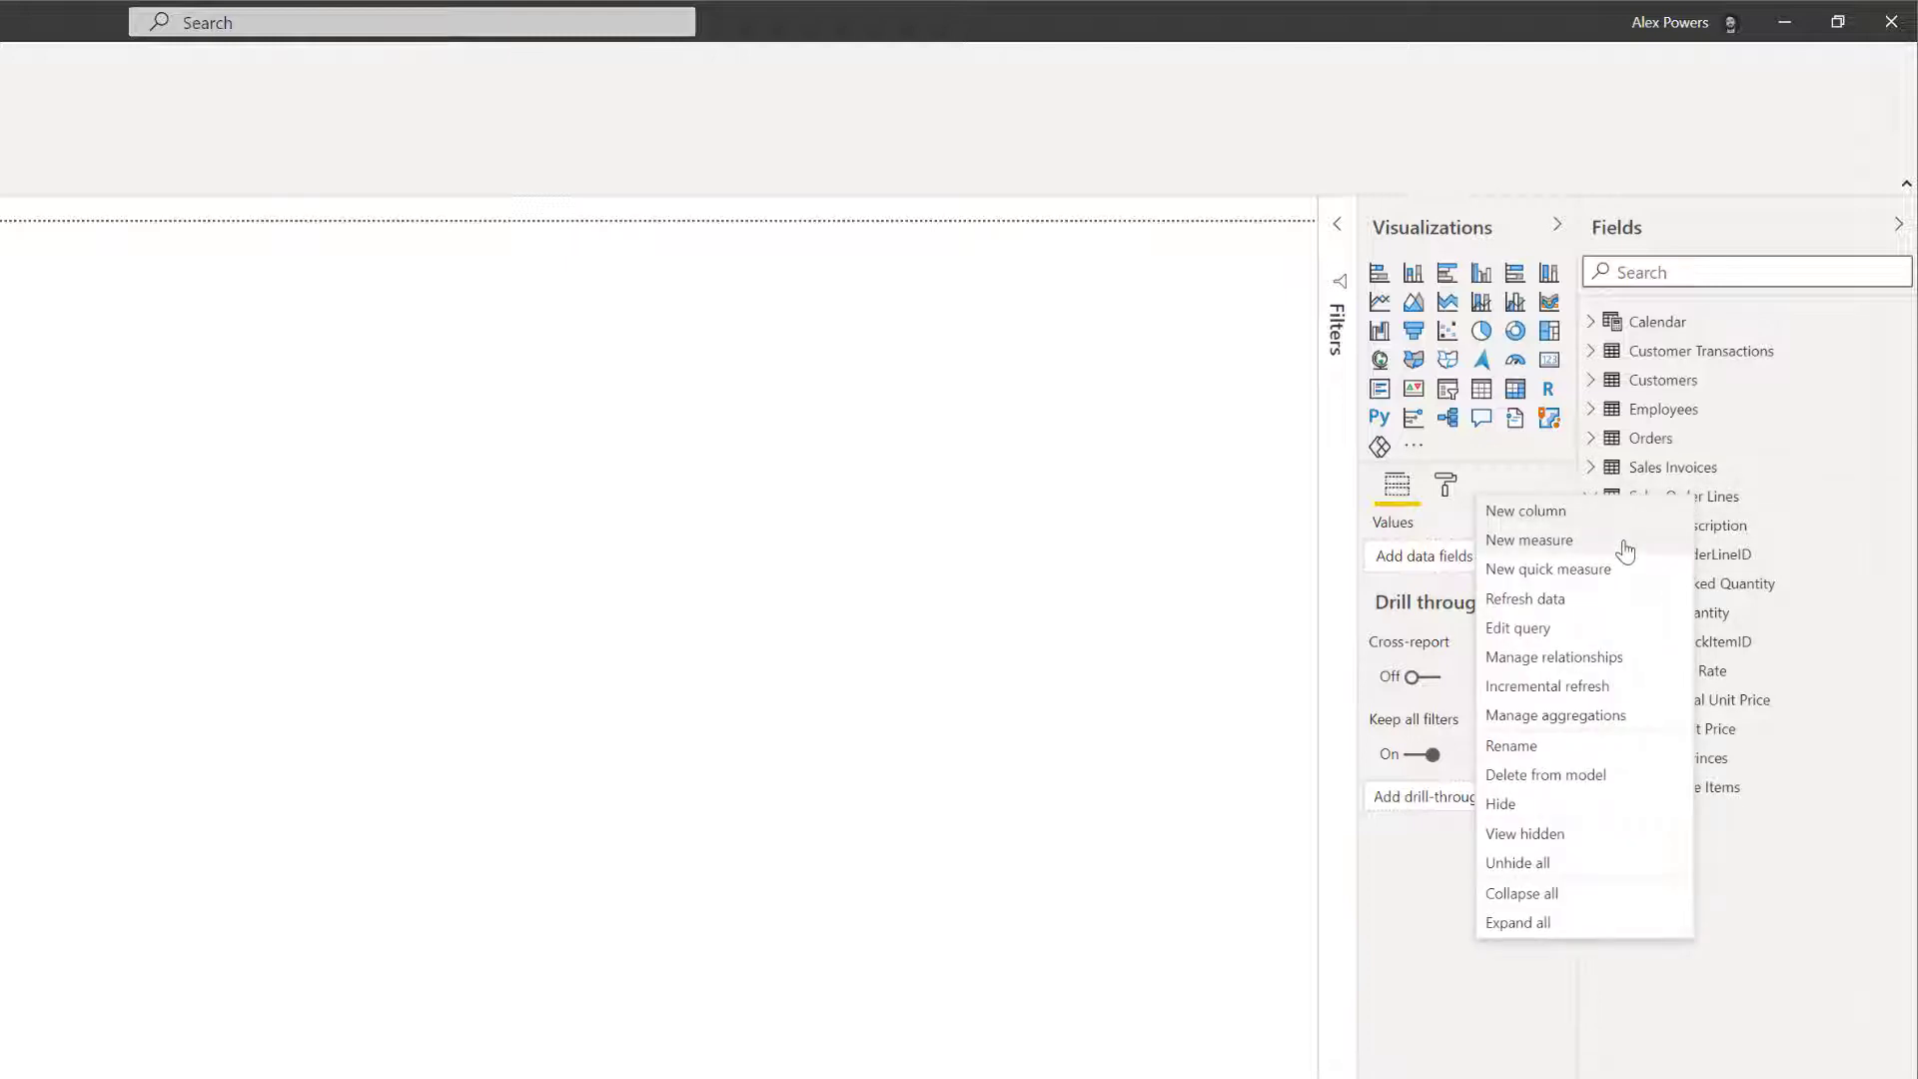
{"action": "key", "text": "Escape"}
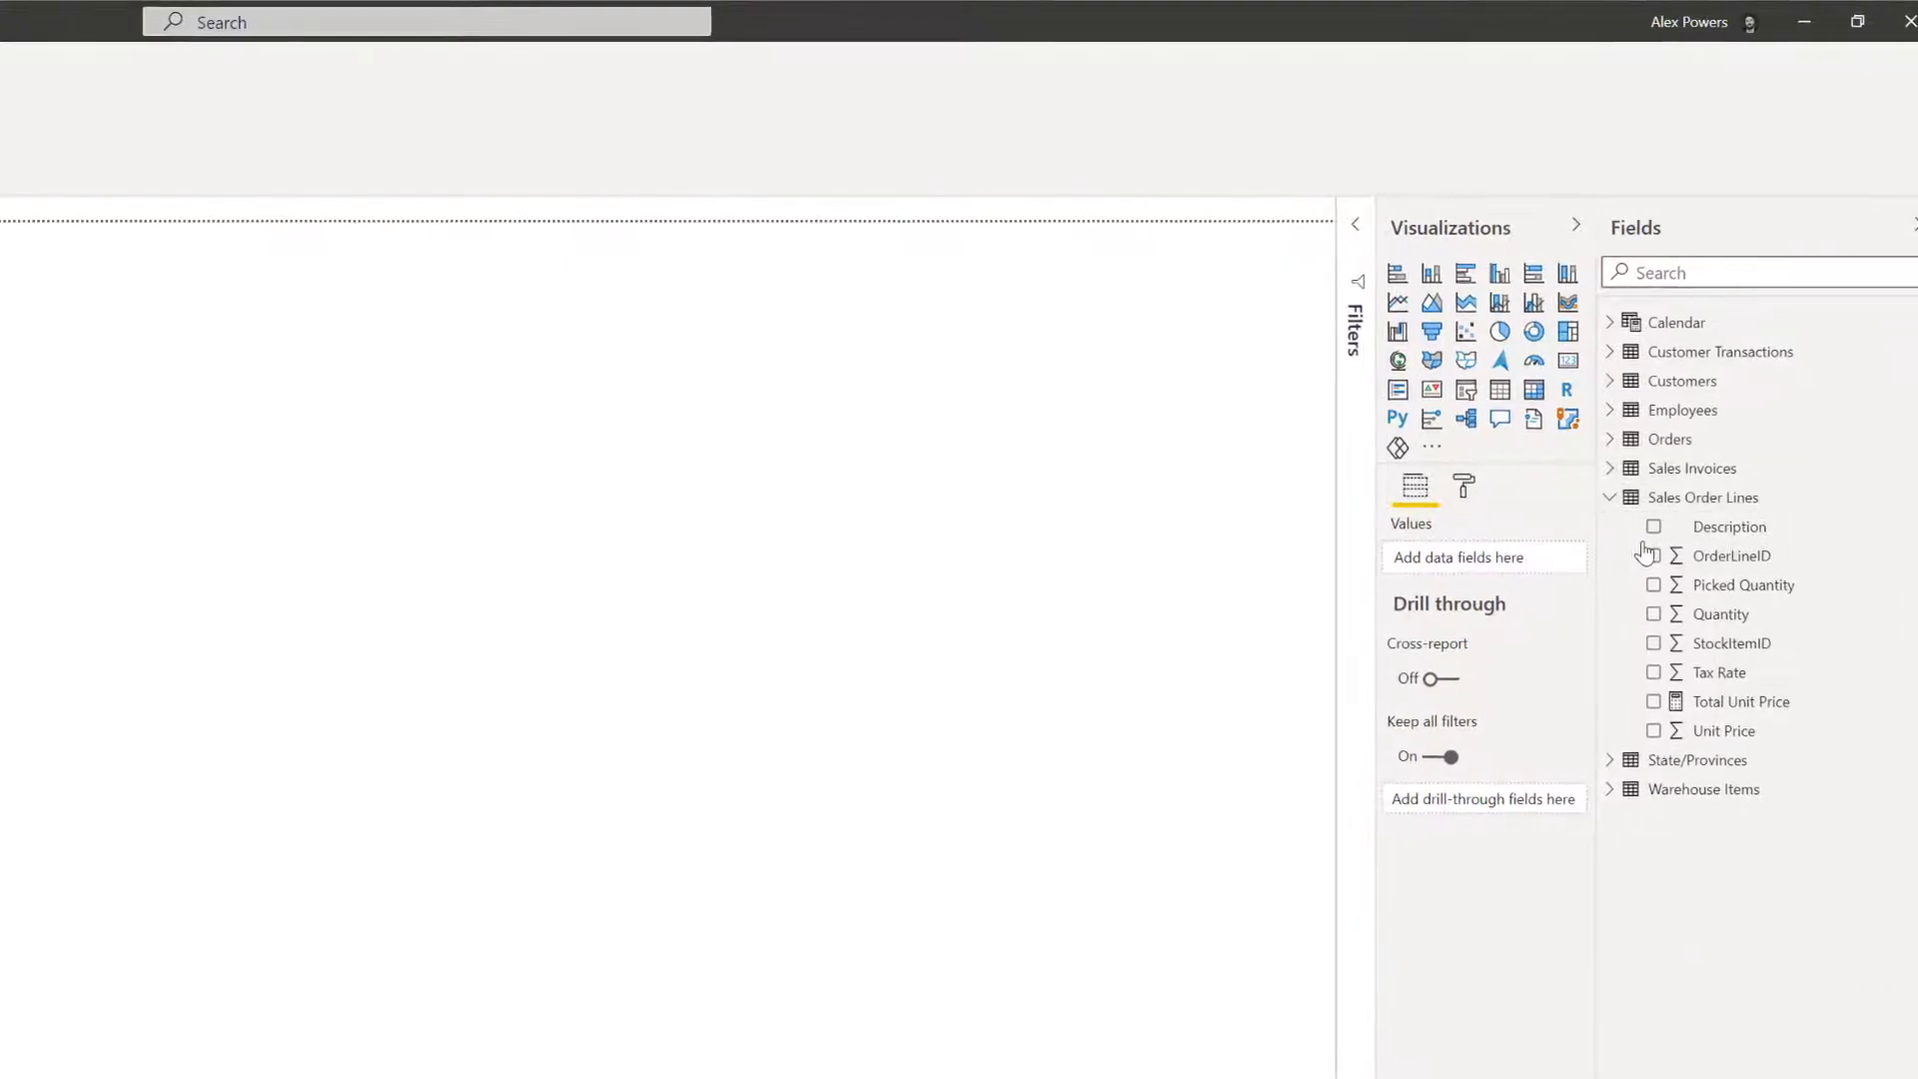
{"action": "left_click", "coordinate": [1653, 555]}
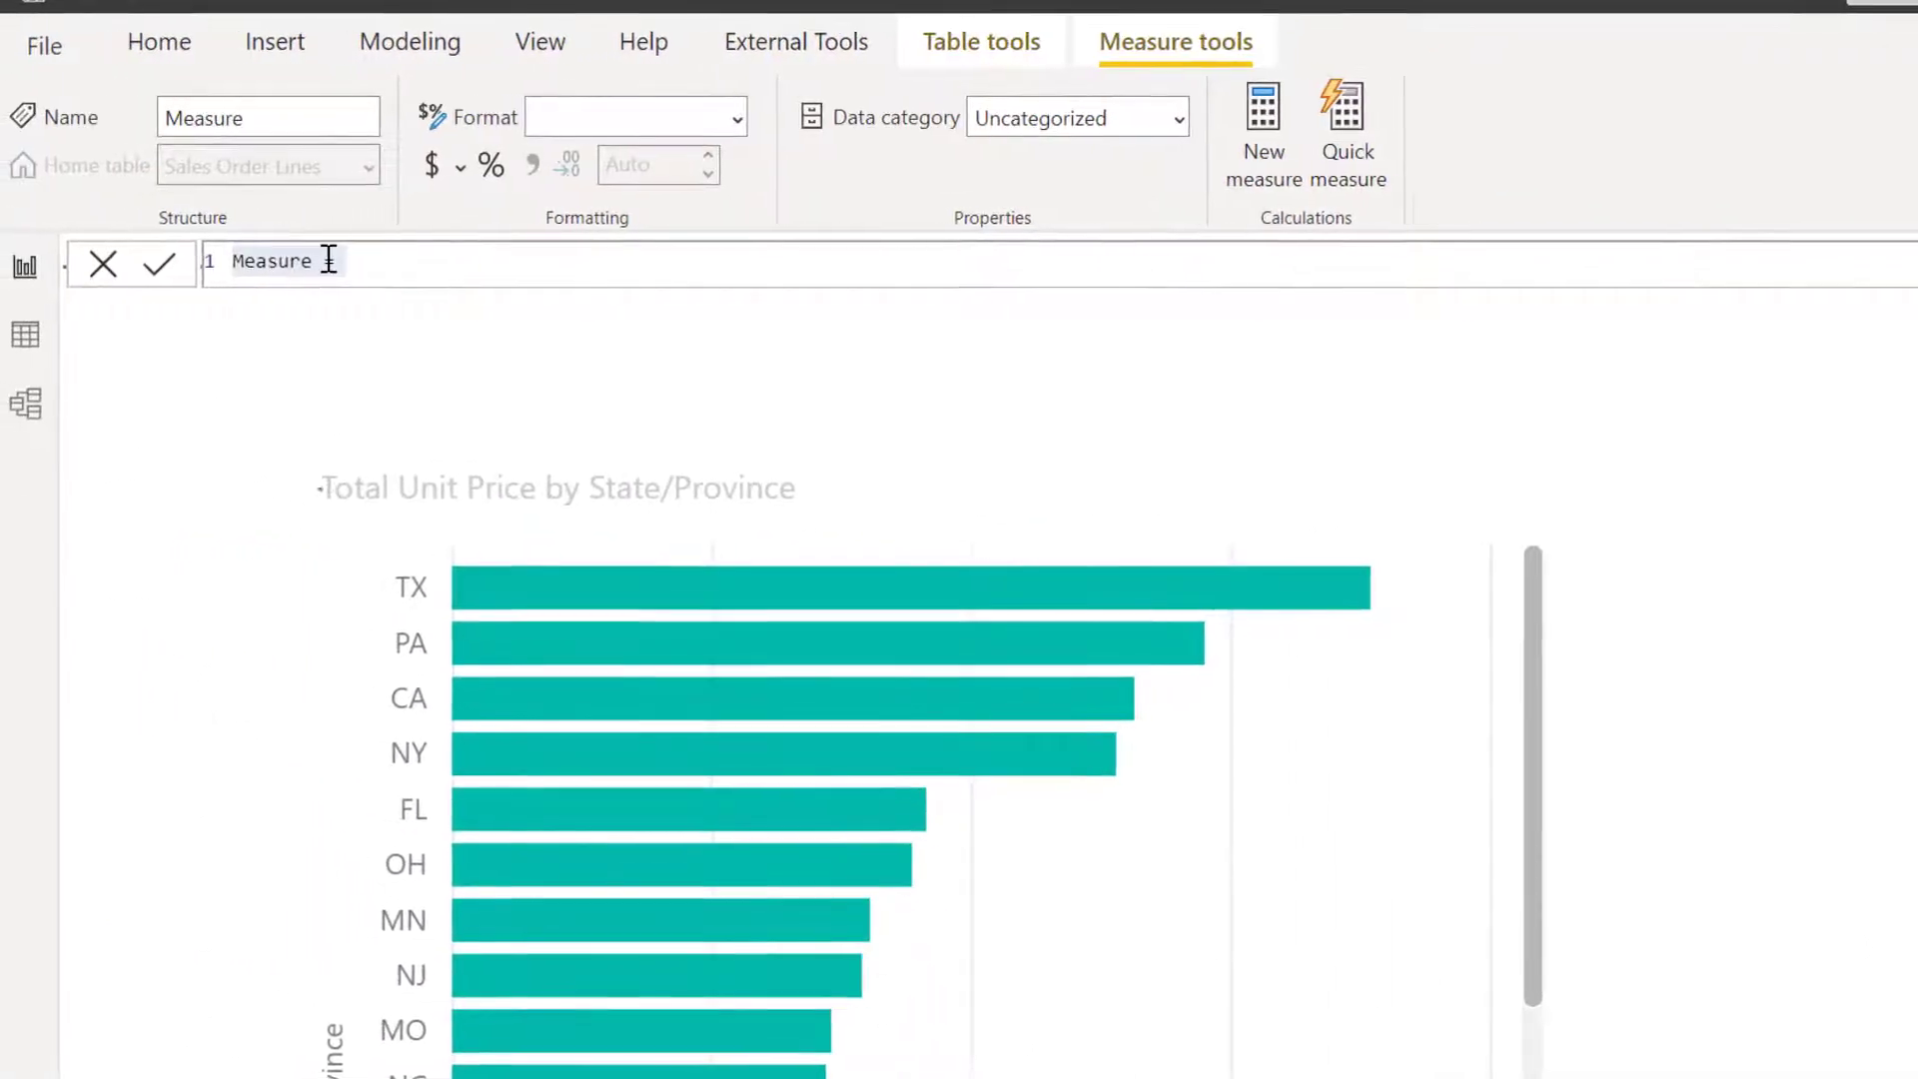
{"action": "key", "text": "shift+Left"}
{"action": "key", "text": "shift+Left"}
{"action": "key", "text": "shift+Left"}
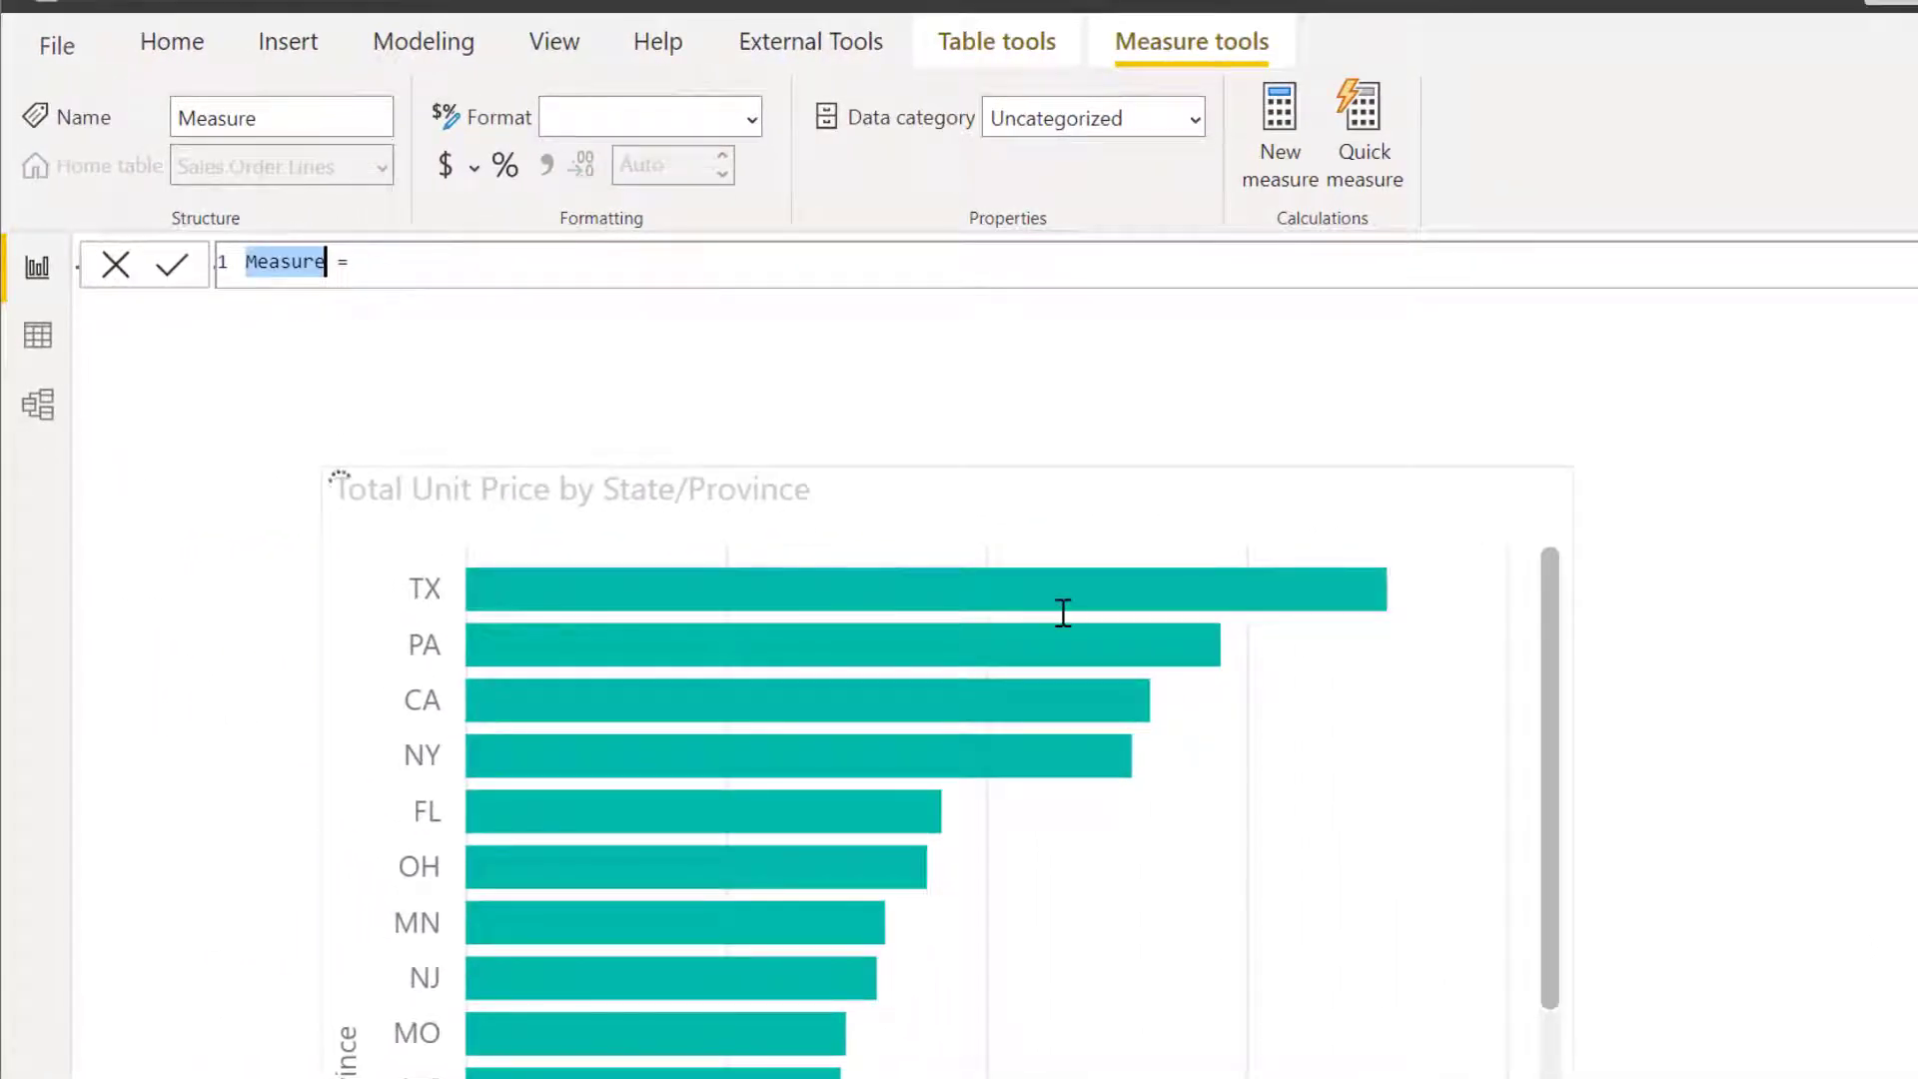
{"action": "type", "text": "Total Qua"}
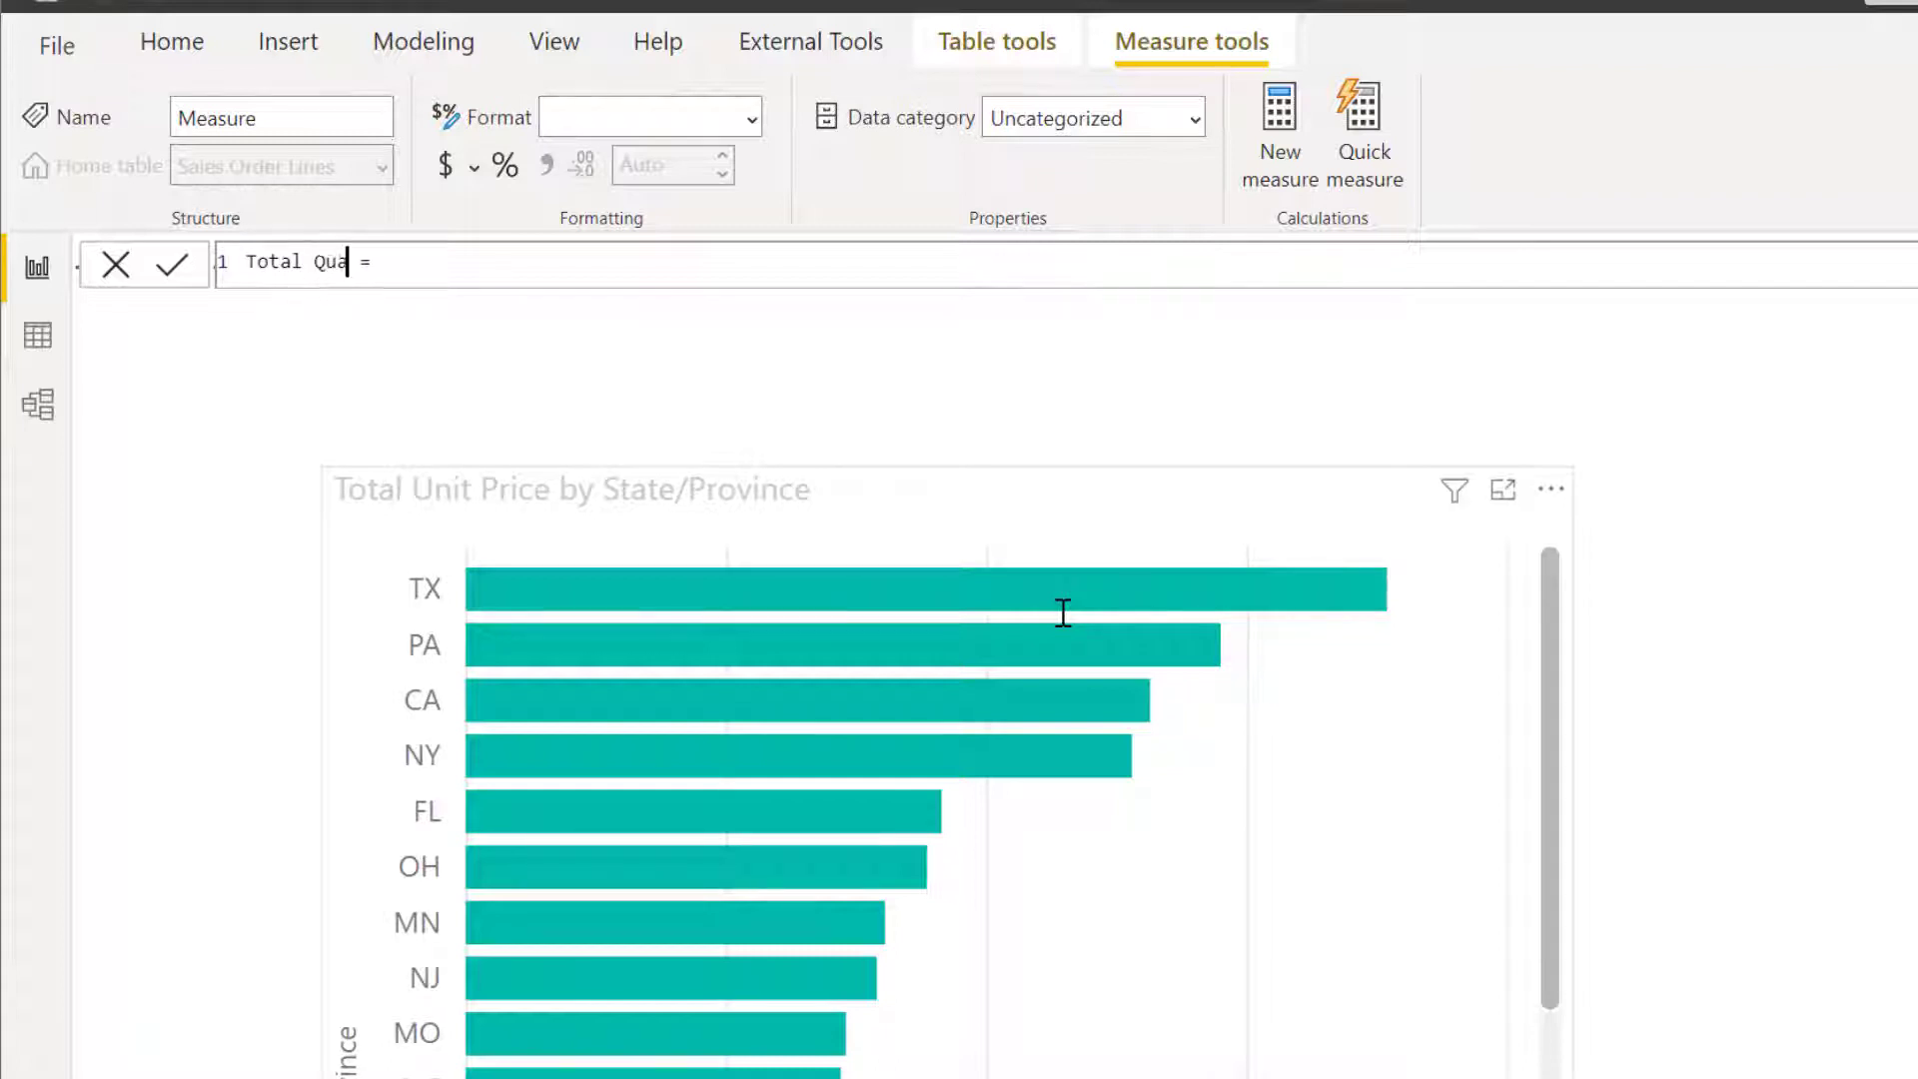
{"action": "type", "text": "ntity"}
Define the Total Quantity measure as SUM of 'Sales Order Lines'[Quantity] and commit the formula.
{"action": "key", "text": "End"}
{"action": "type", "text": "SUM"}
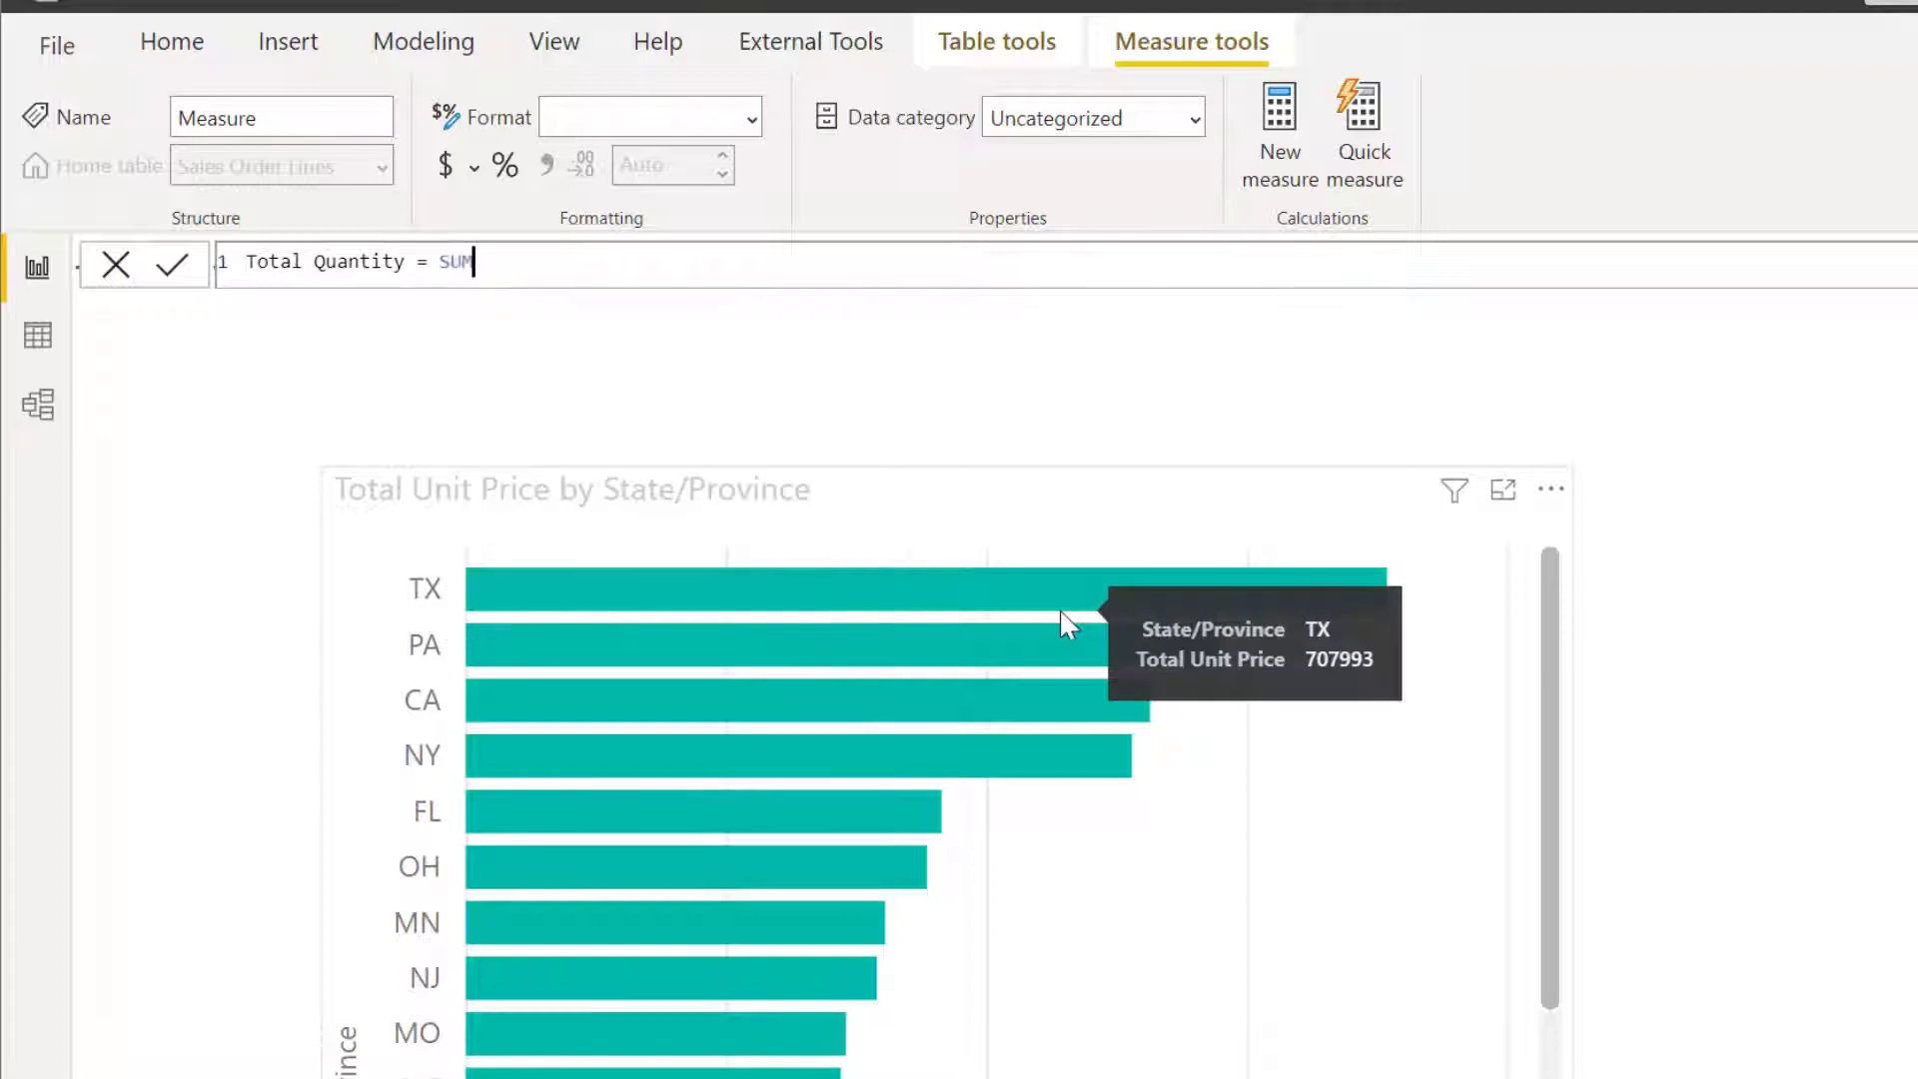
{"action": "type", "text": " ( 'Sa"}
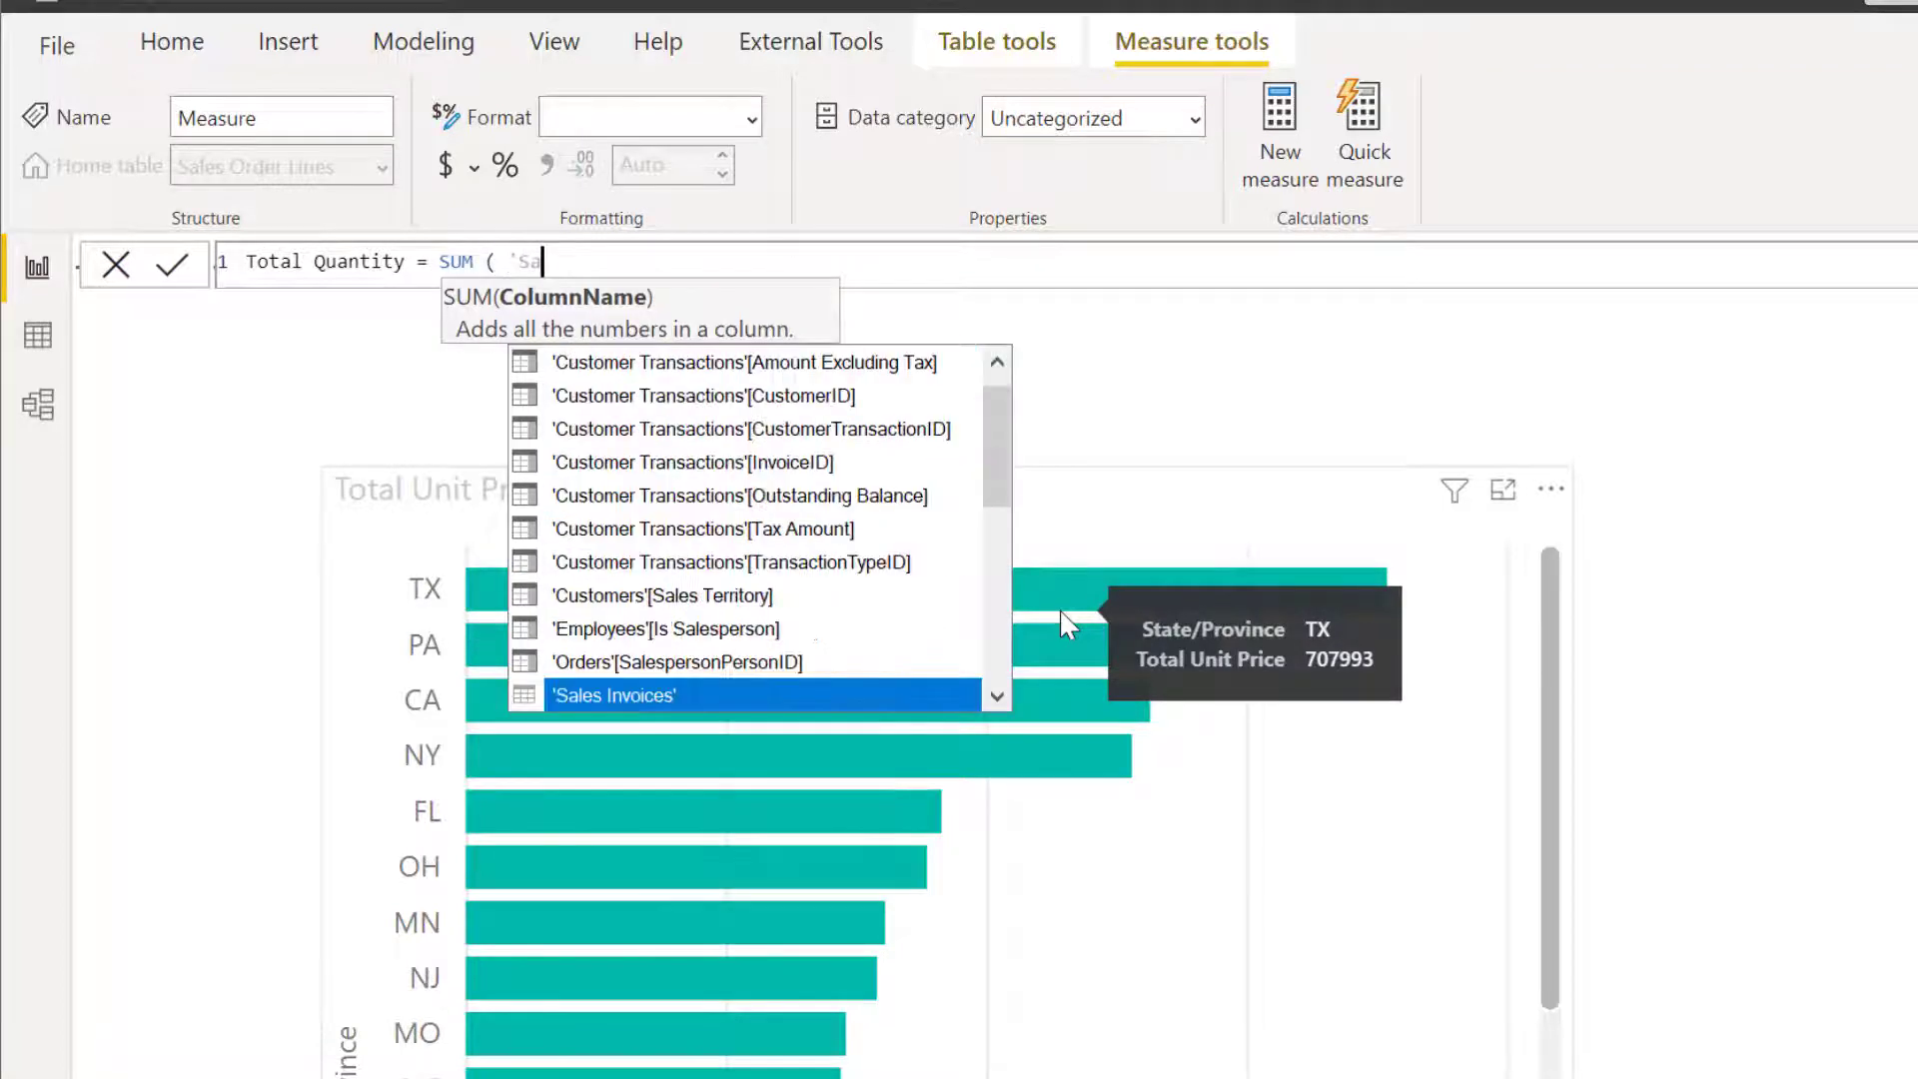
{"action": "type", "text": "les Or"}
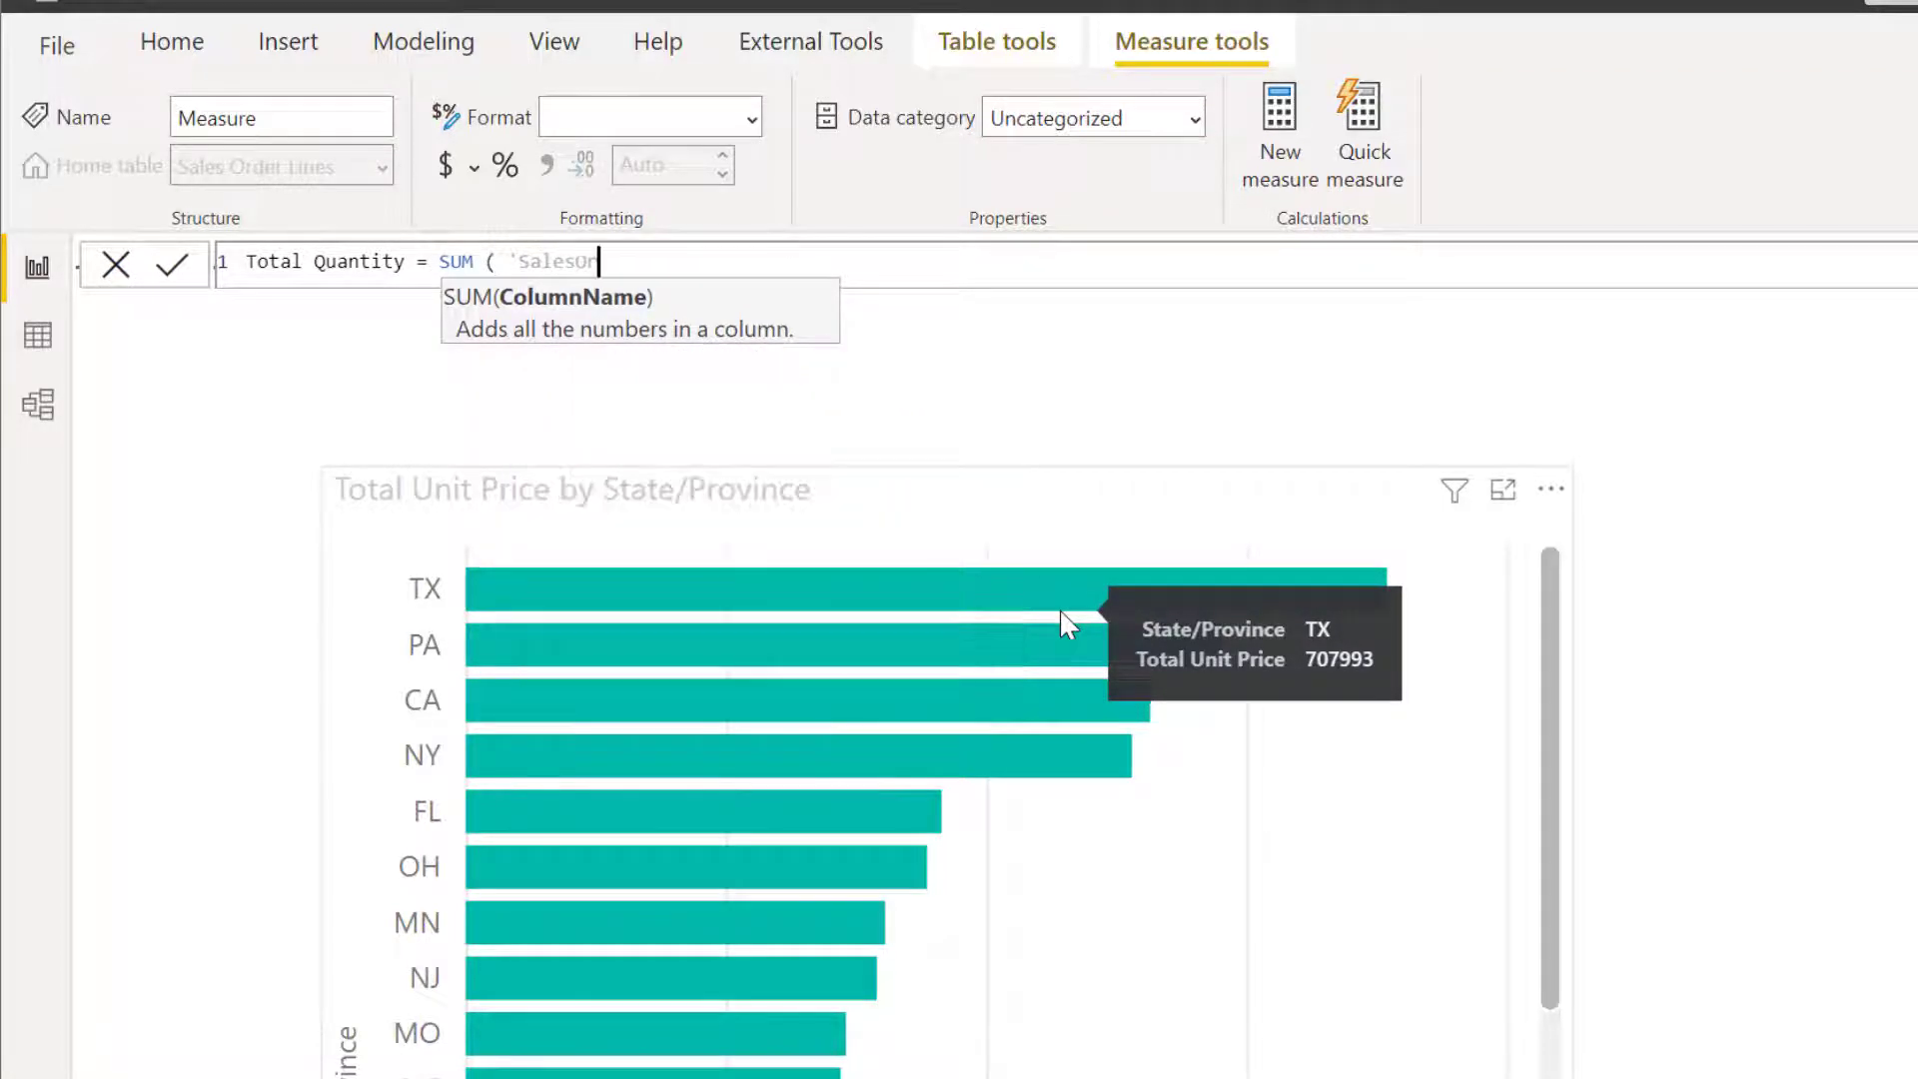
{"action": "type", "text": "der"}
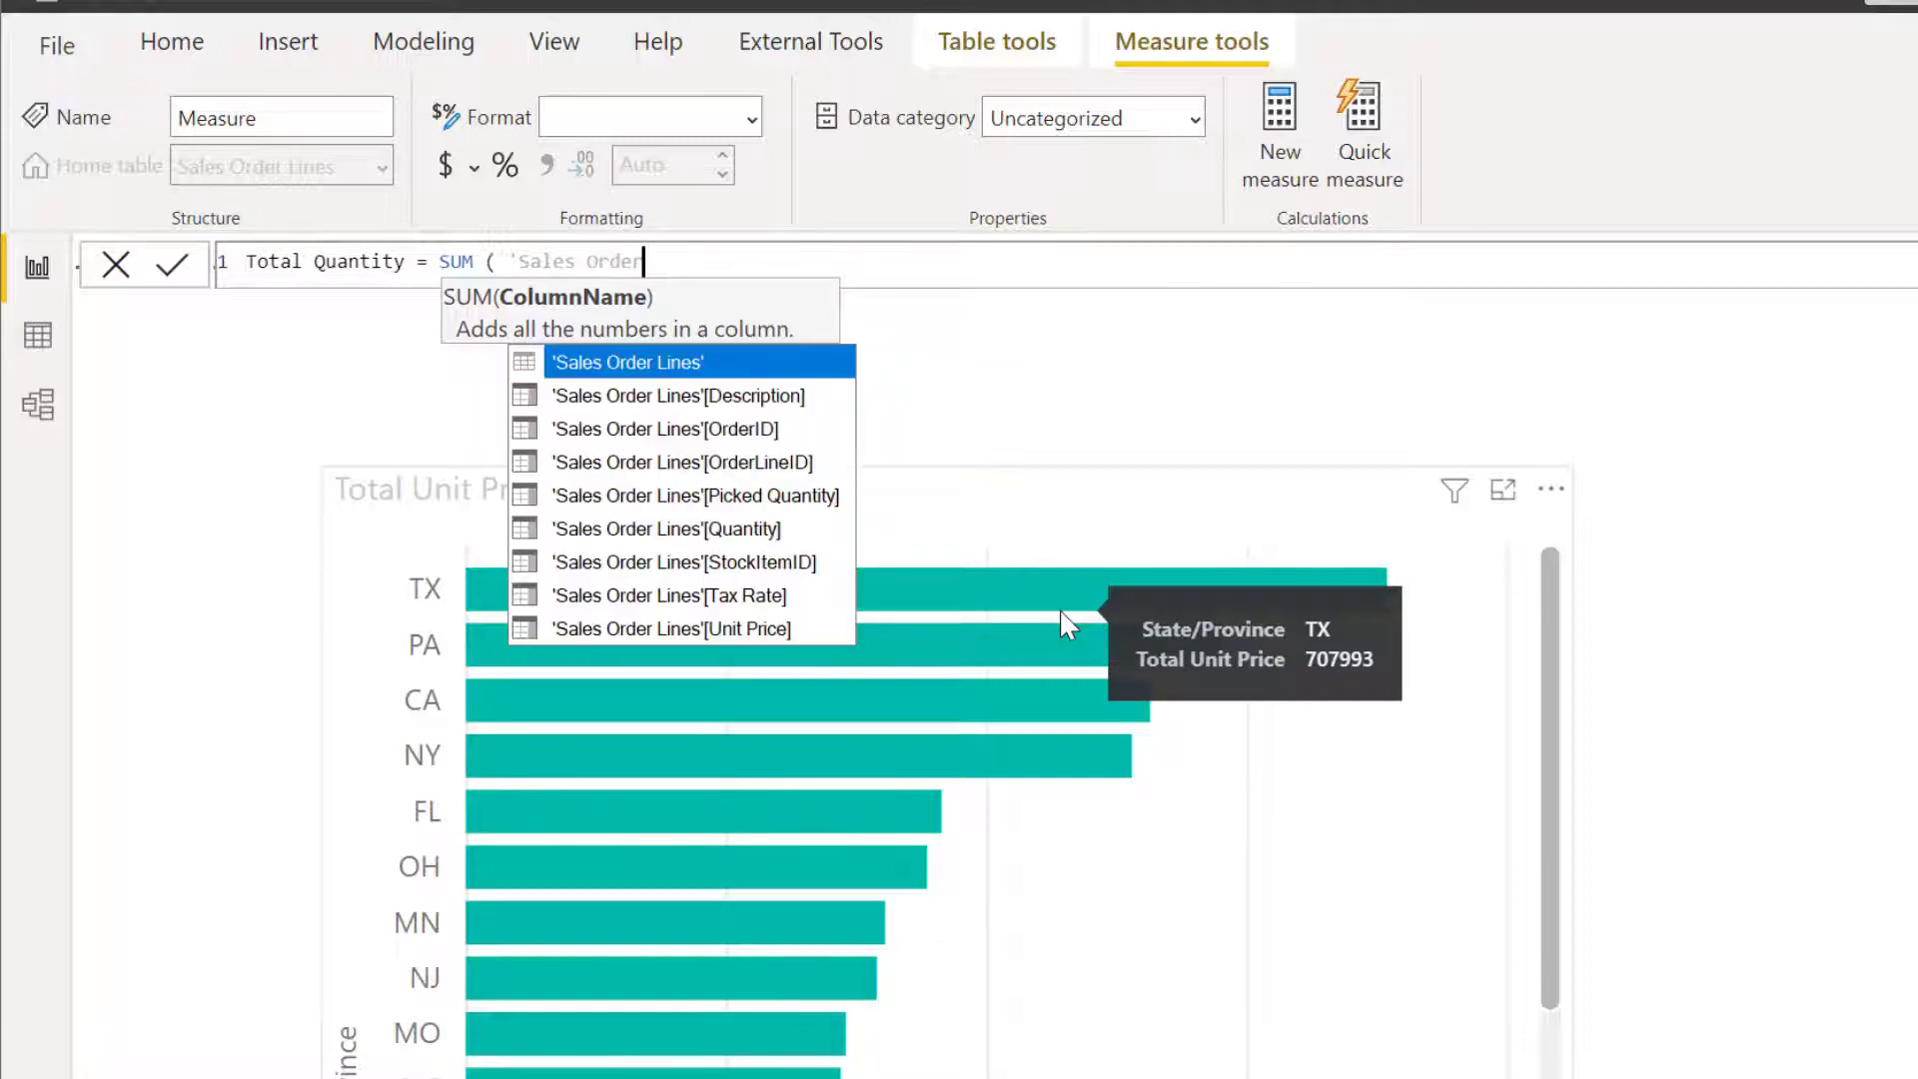
{"action": "key", "text": "Down"}
{"action": "key", "text": "Down"}
{"action": "key", "text": "Down"}
{"action": "key", "text": "Down"}
{"action": "key", "text": "Down"}
{"action": "key", "text": "Tab"}
{"action": "type", "text": ")"}
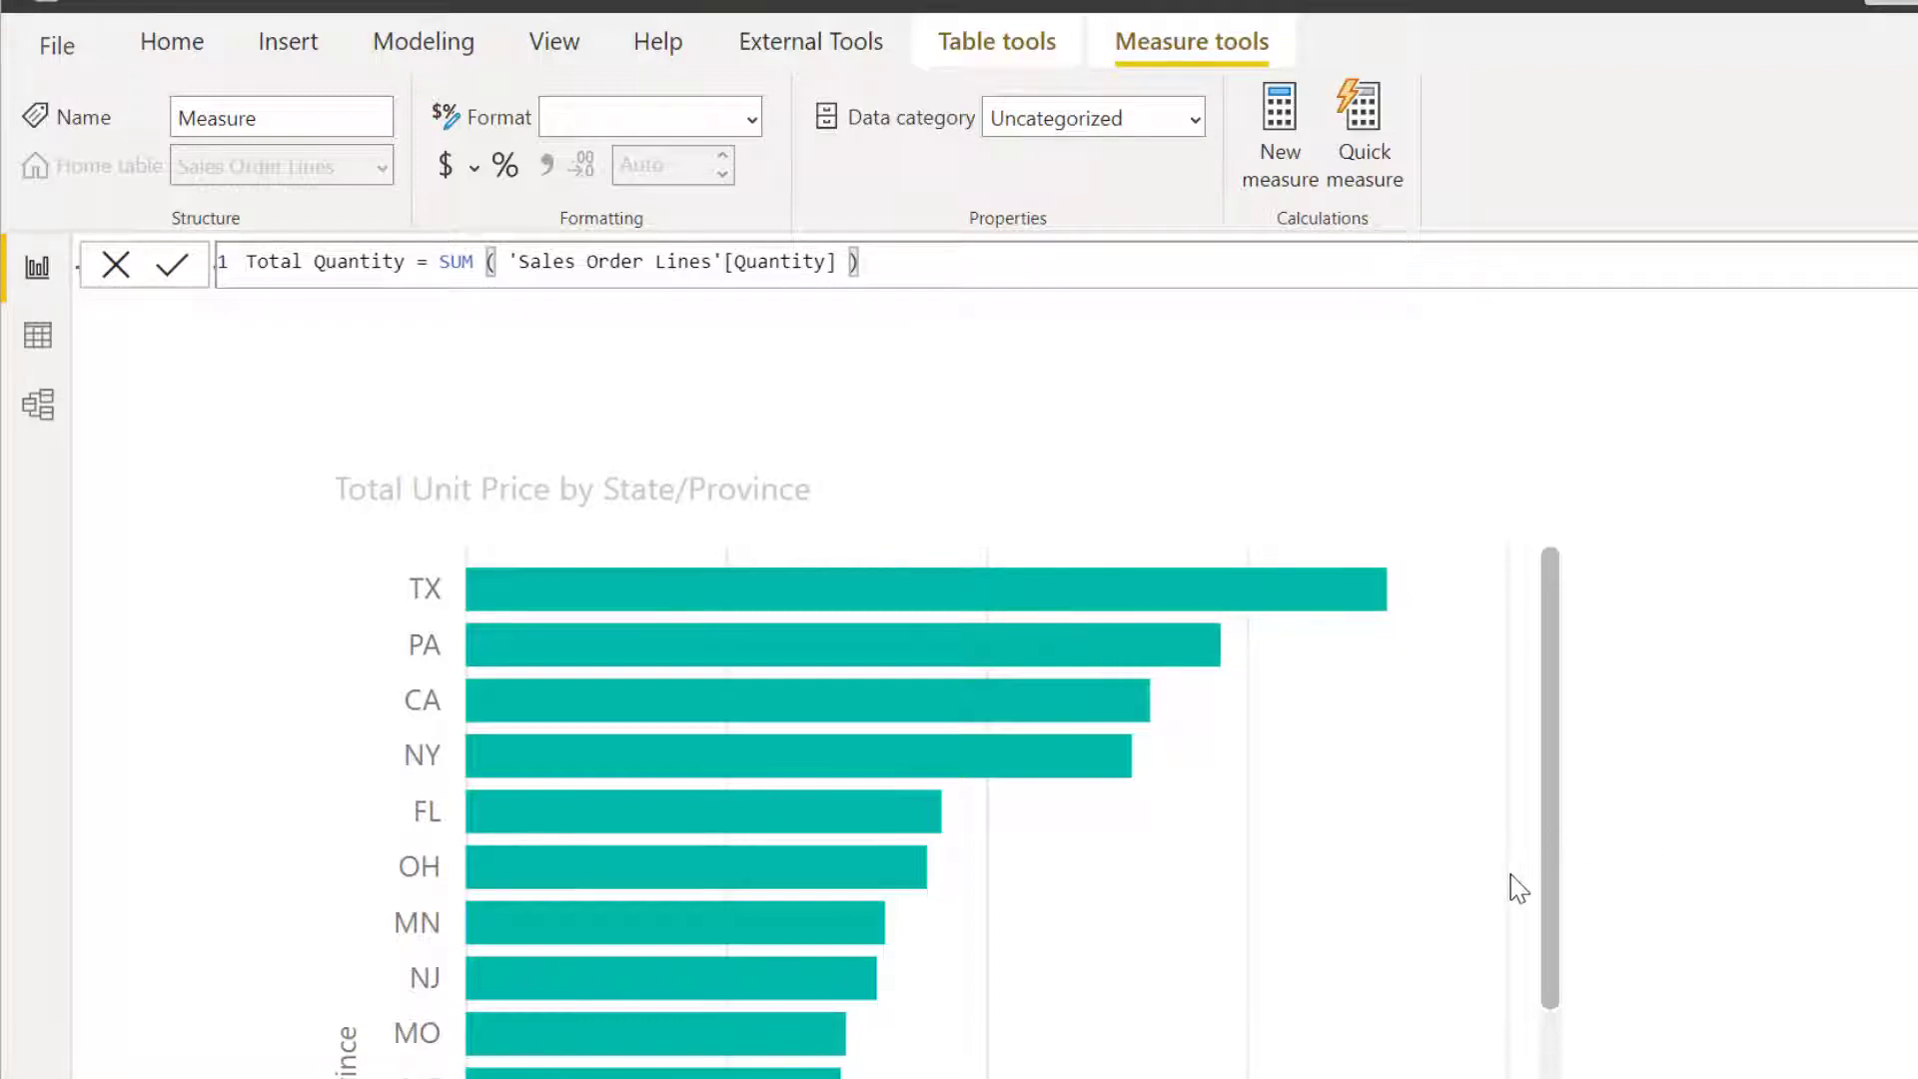
{"action": "key", "text": "Return"}
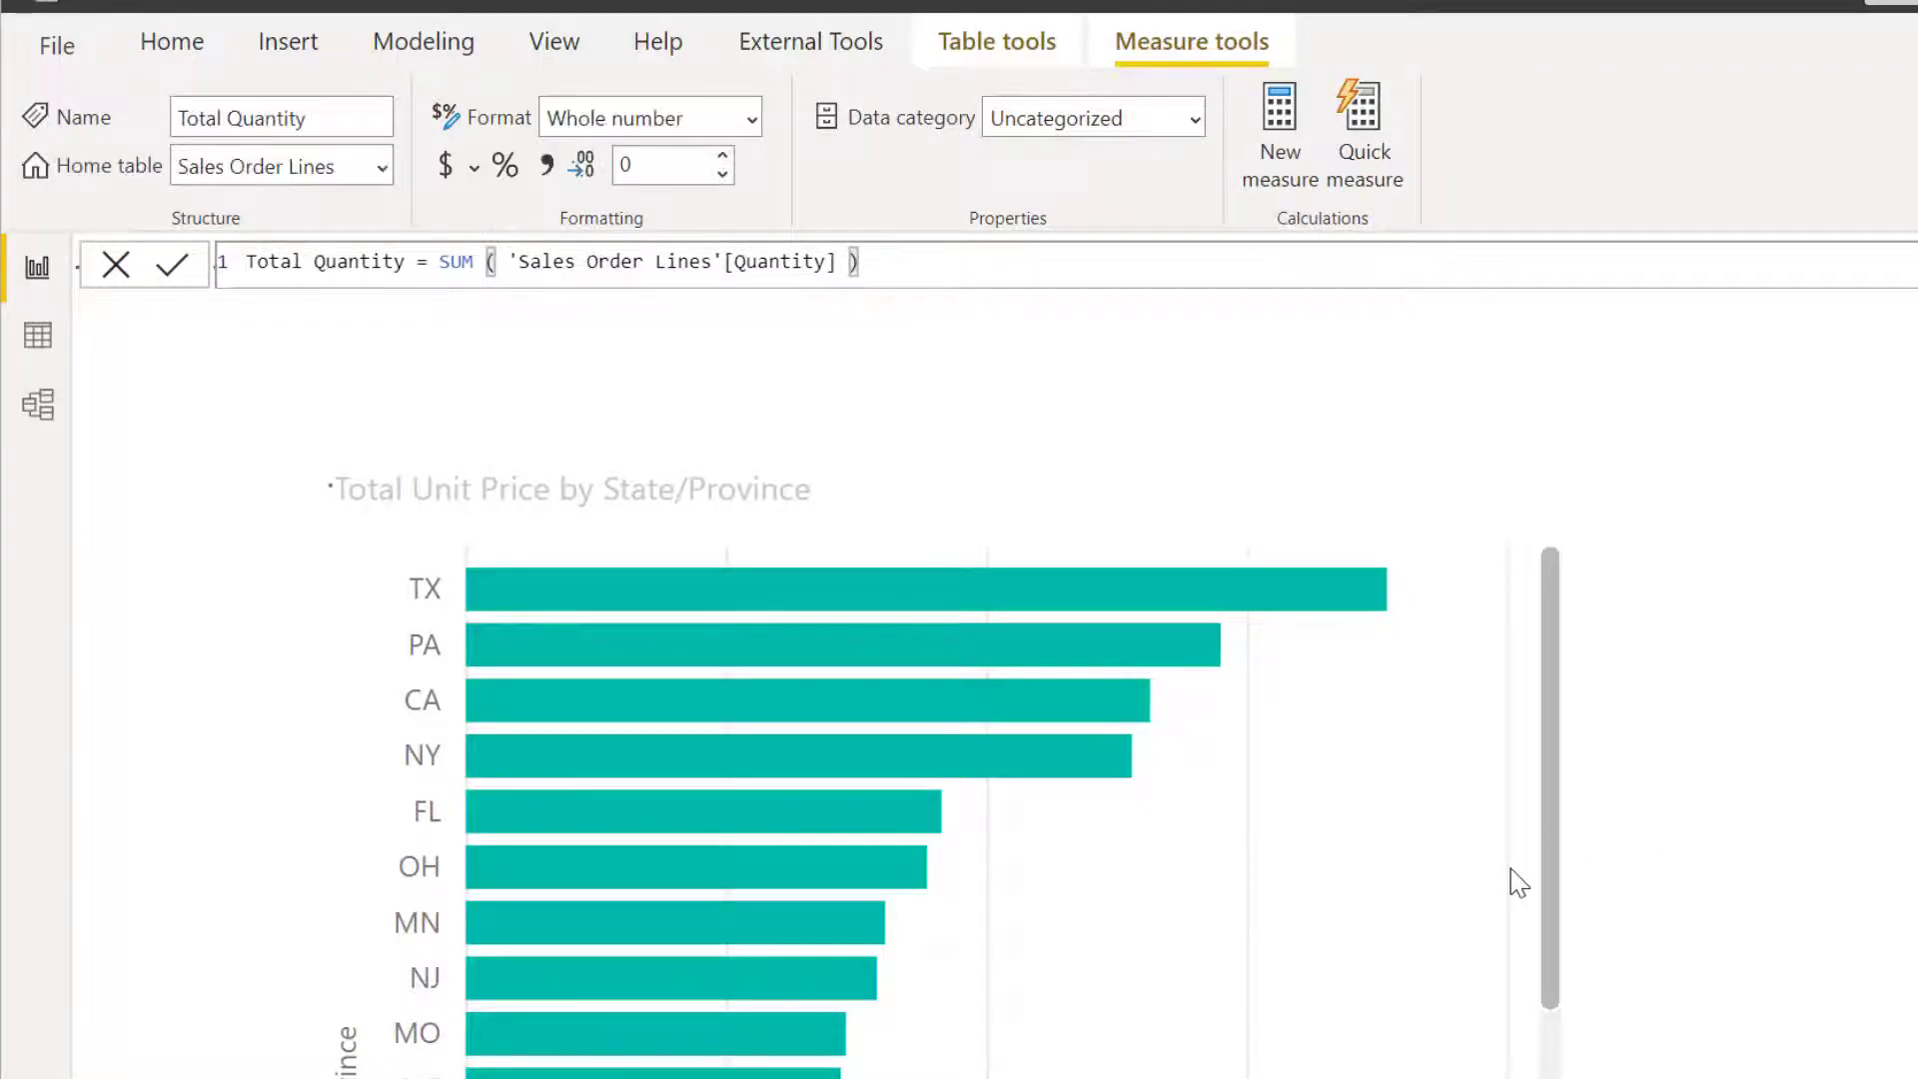
Add another measure to the Sales Order Lines table and name it Total Quantity MTD.
{"action": "left_click", "coordinate": [1279, 113]}
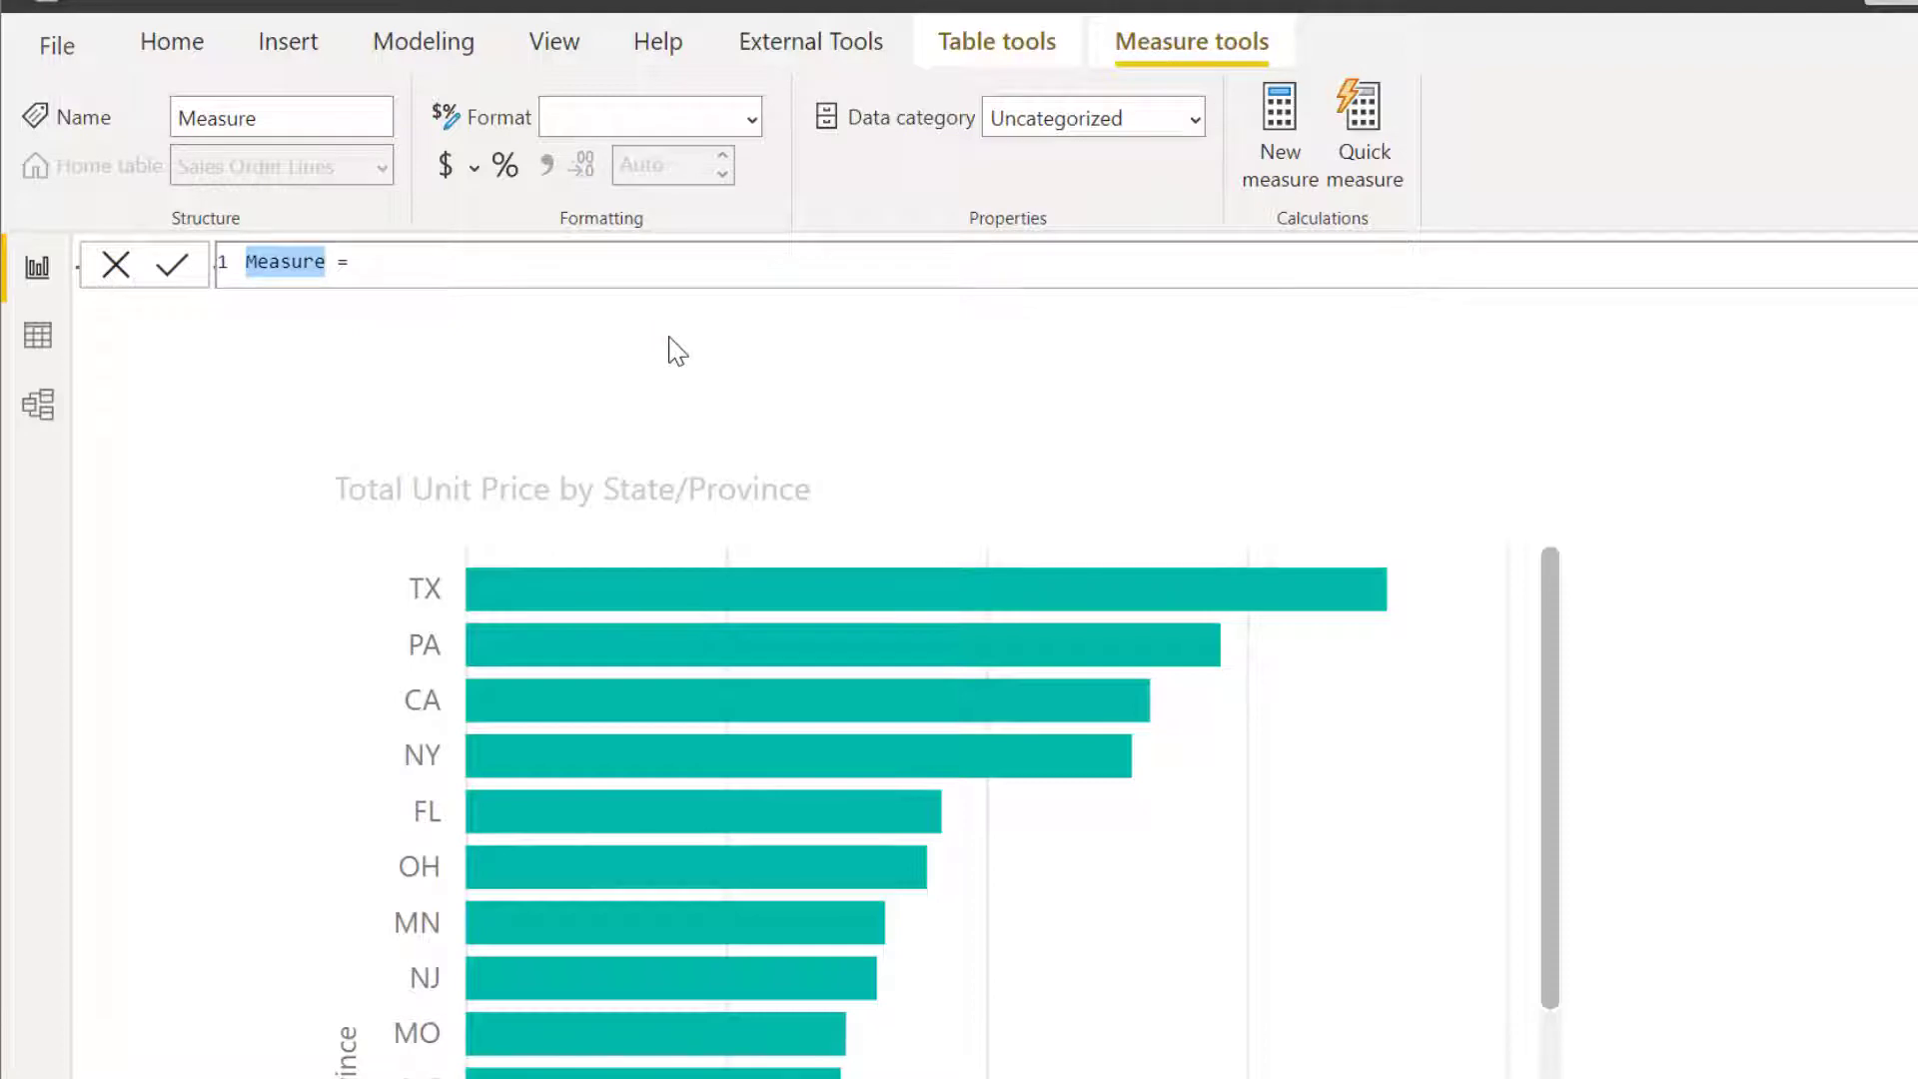
{"action": "type", "text": "Total Quan"}
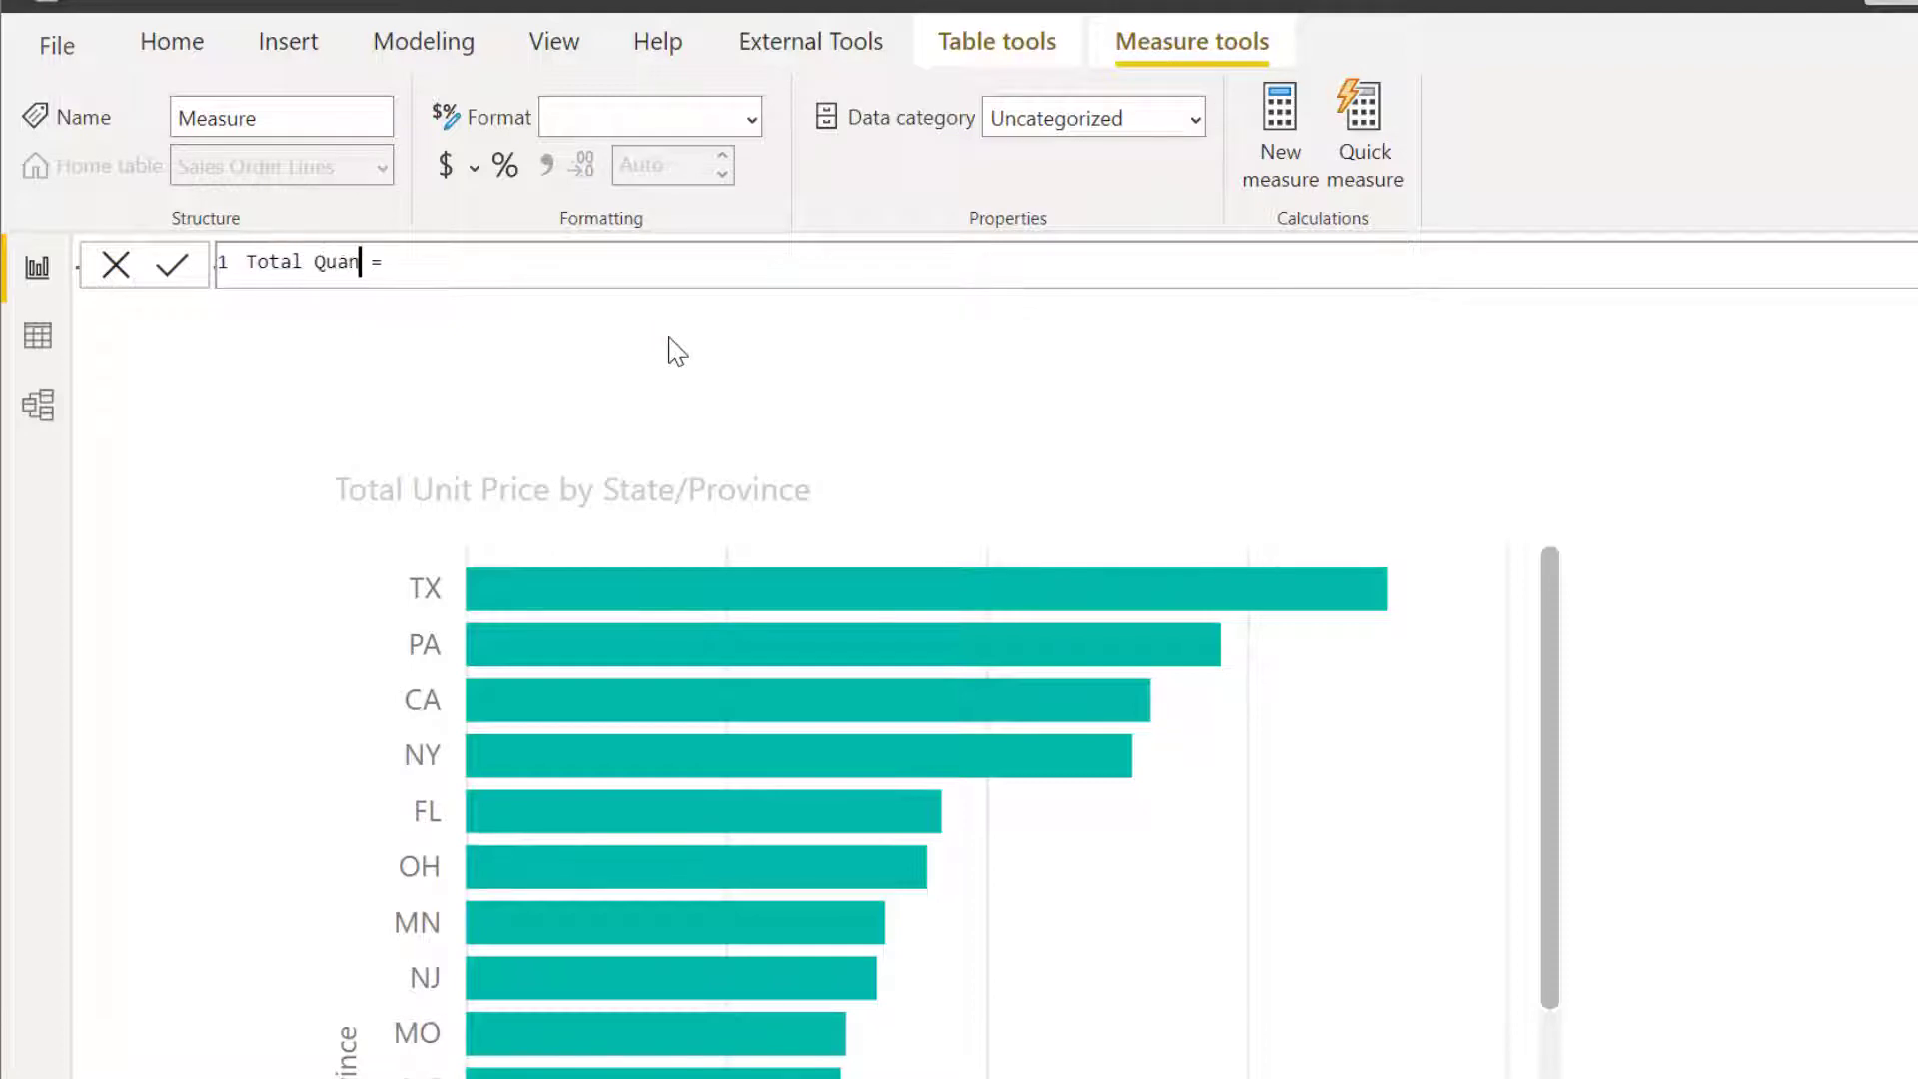
{"action": "type", "text": "tity MTD = TOTALMTD("}
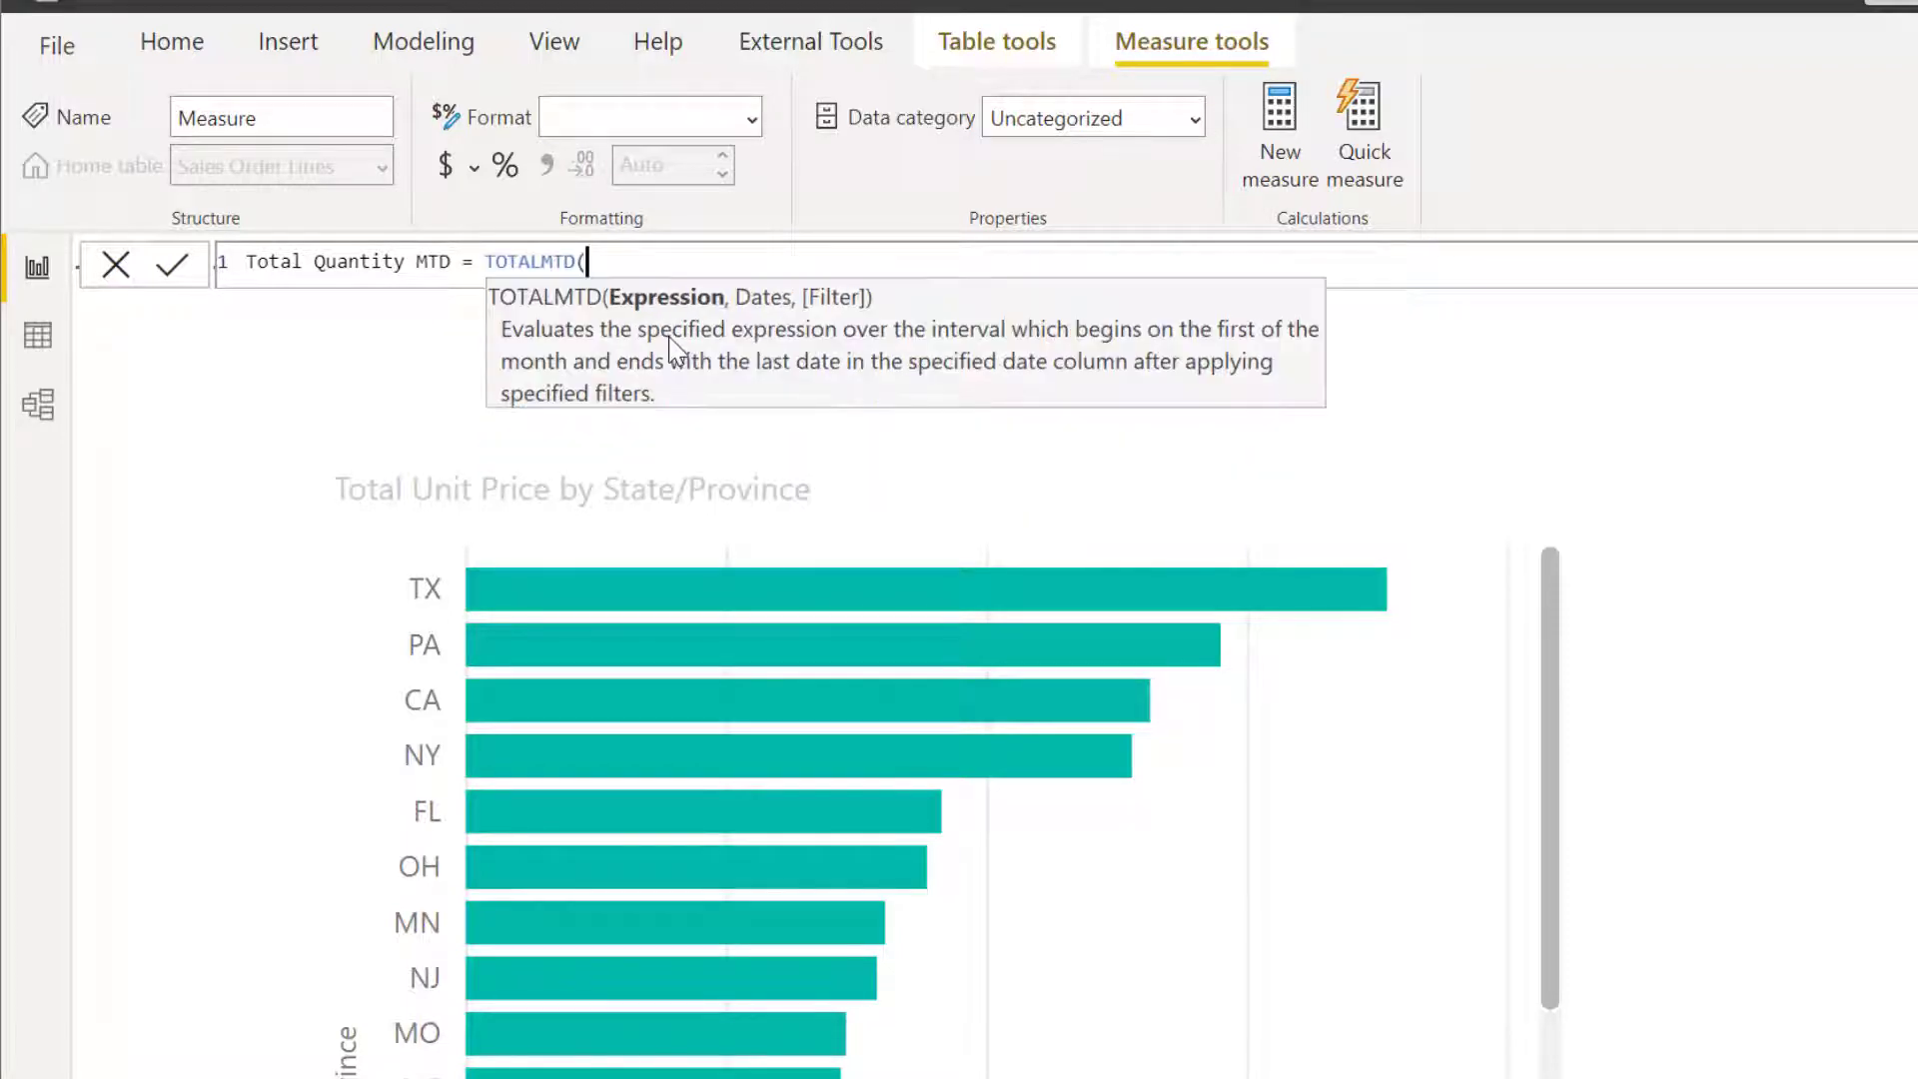
{"action": "type", "text": "["}
Define Total Quantity MTD as TOTALMTD of [Total Quantity] over 'Calendar'[Date] and commit the formula.
{"action": "key", "text": "Tab"}
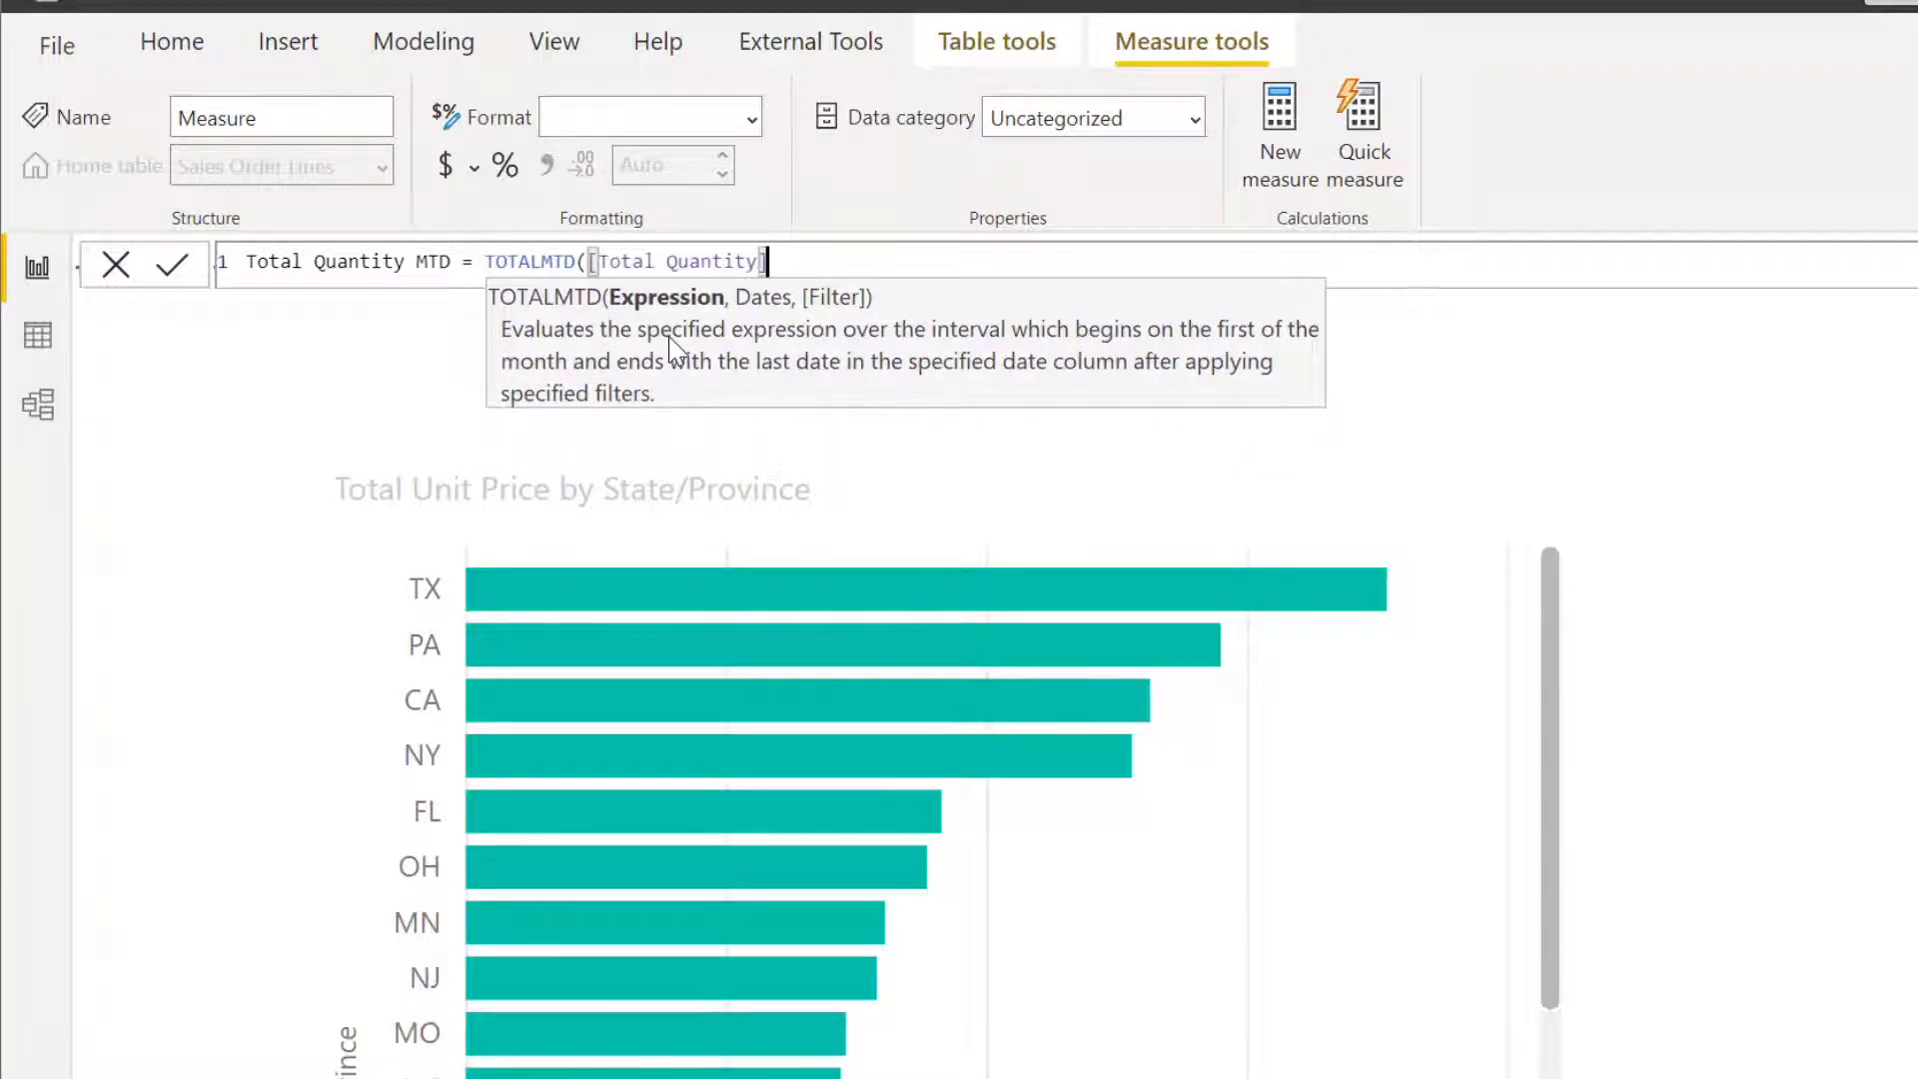
{"action": "type", "text": ", 'cale"}
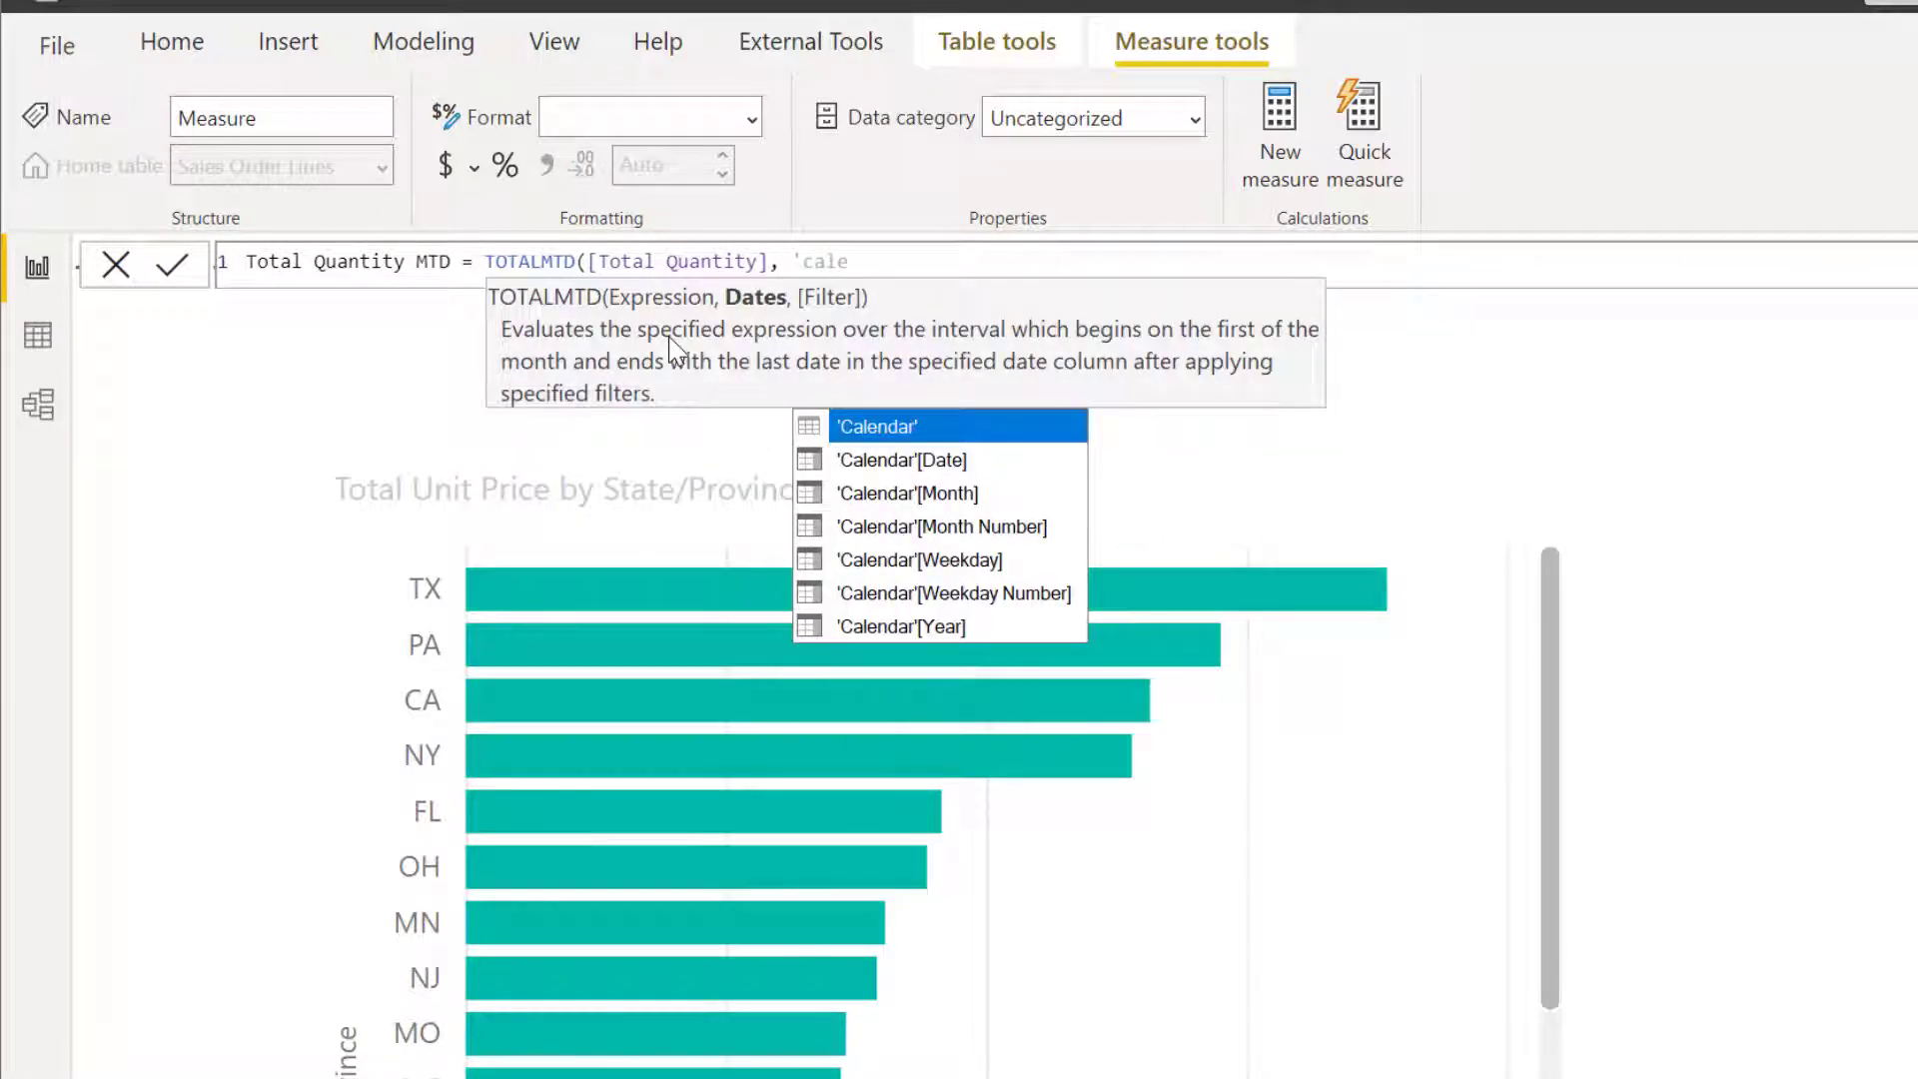
{"action": "key", "text": "Down"}
{"action": "key", "text": "Tab"}
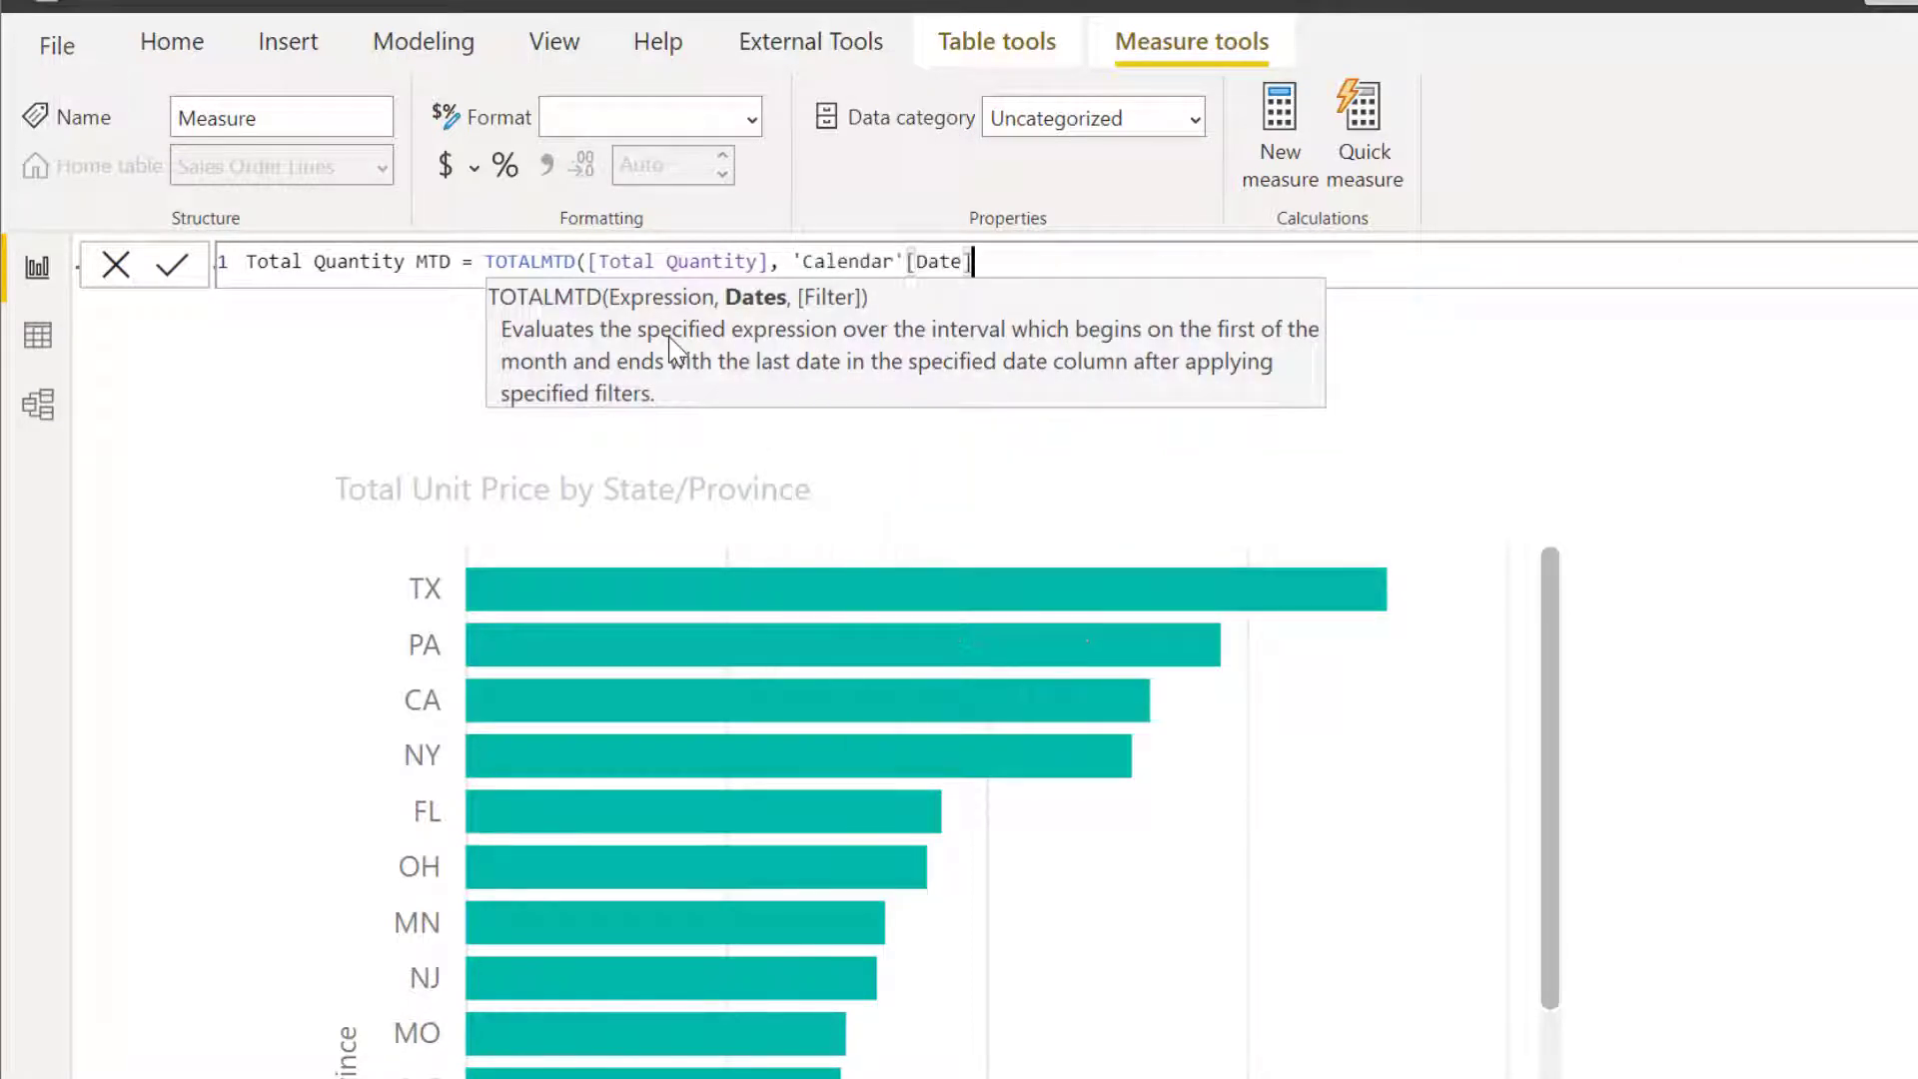
{"action": "type", "text": ")"}
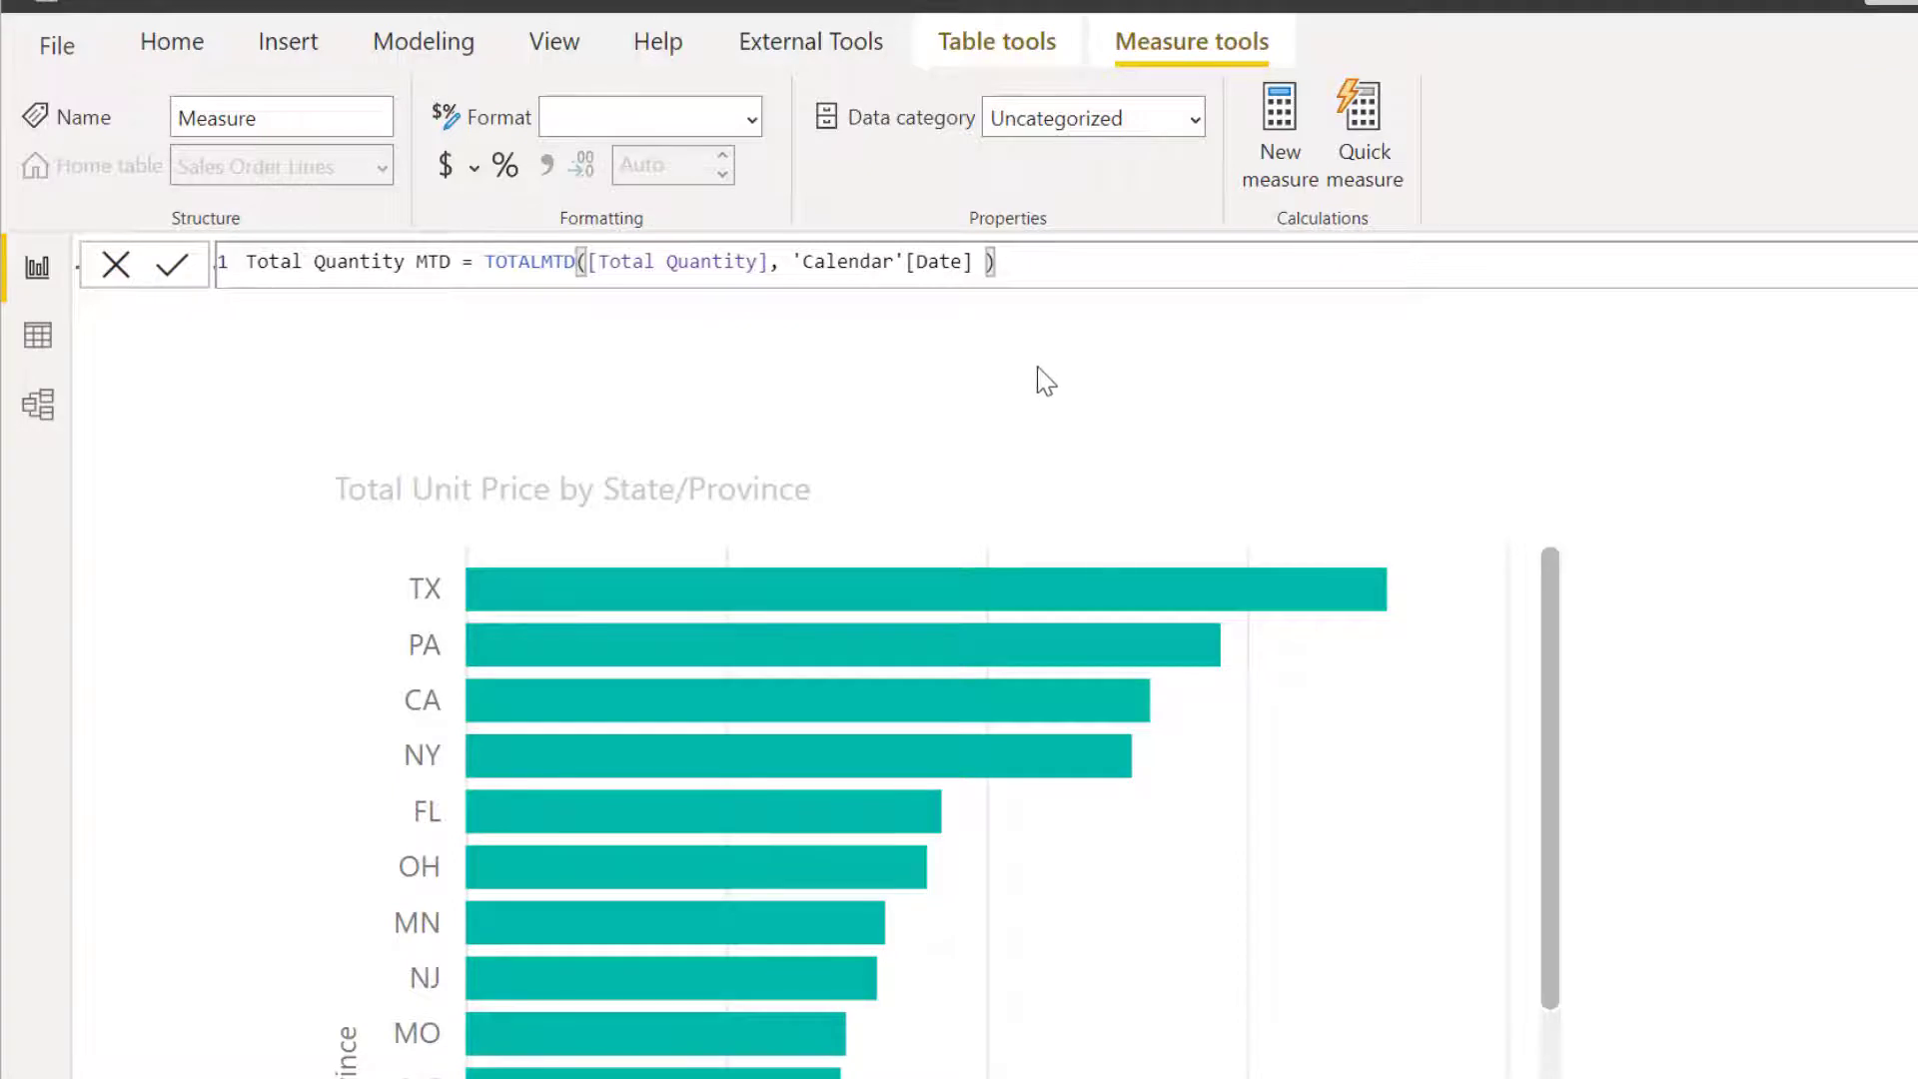
{"action": "key", "text": "Return"}
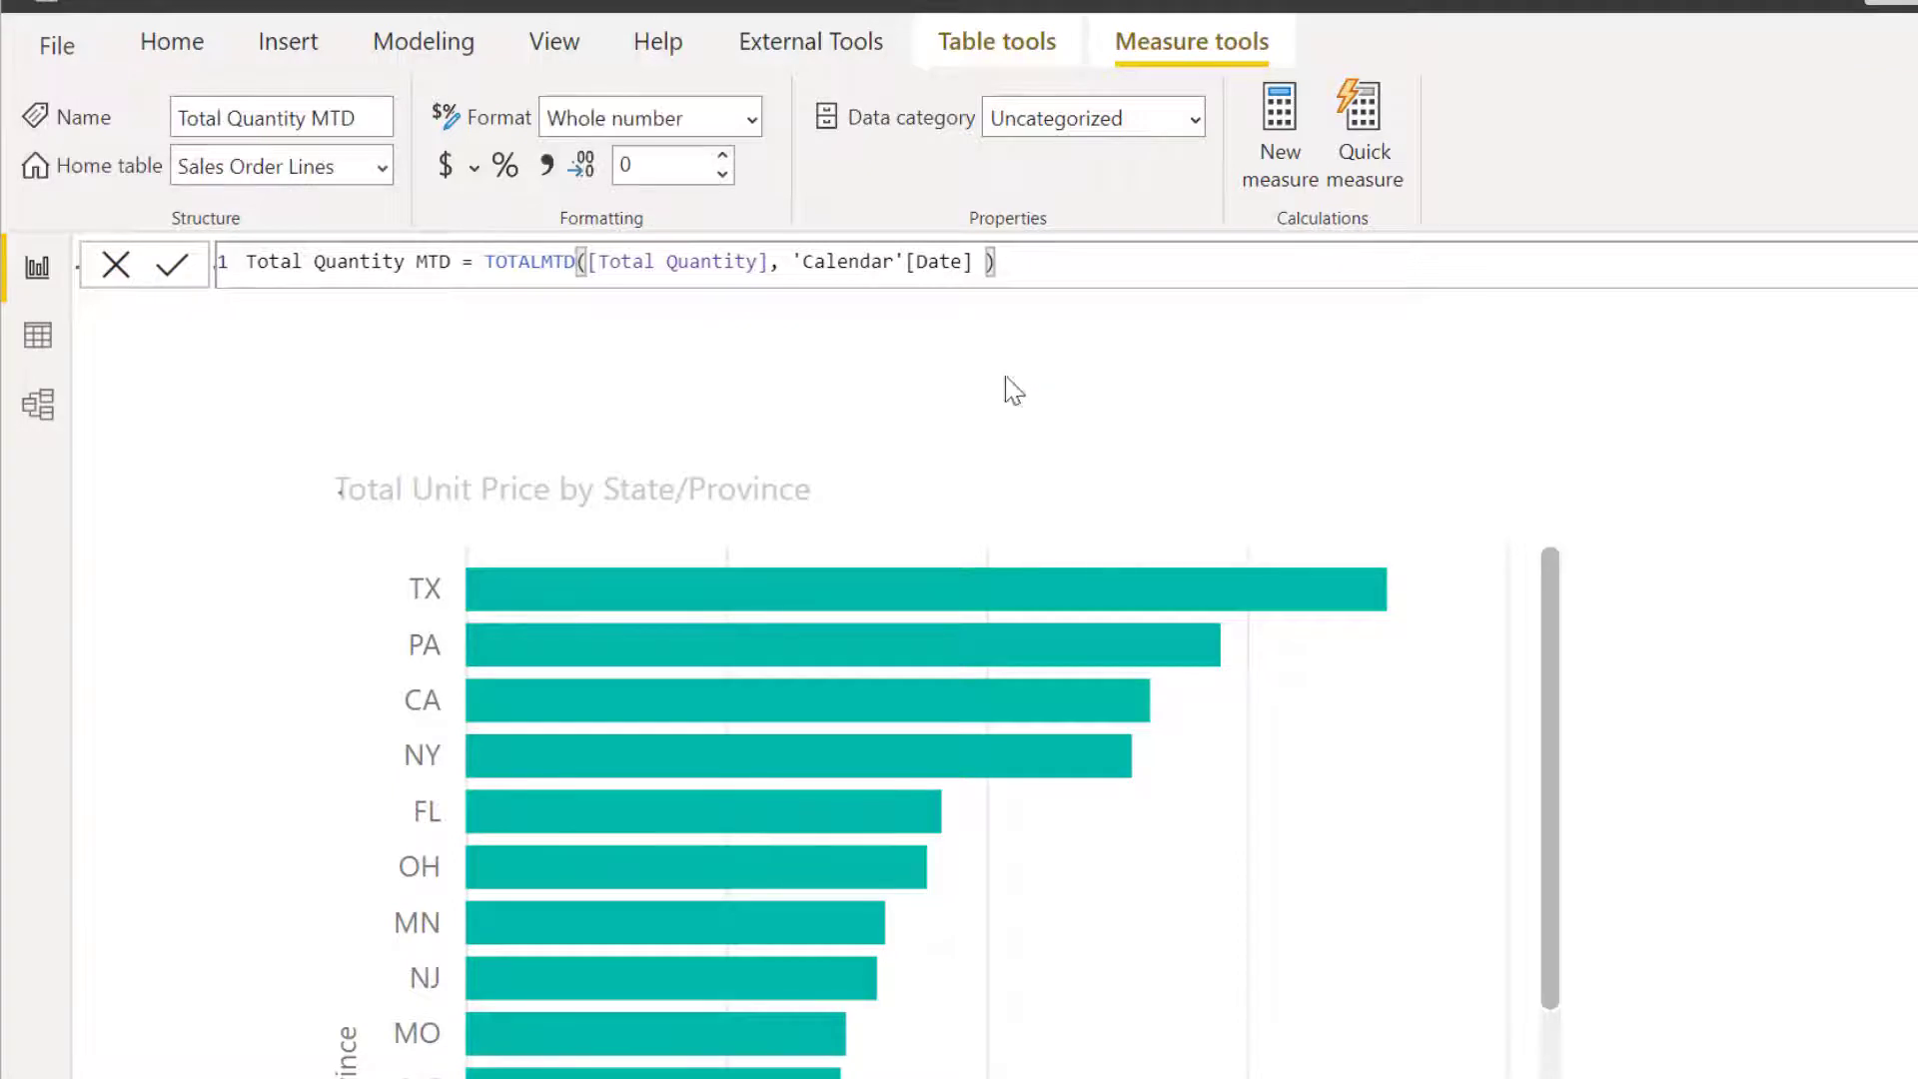
Add a further measure to the Sales Order Lines table and name it Total Quantity YTD.
{"action": "left_click", "coordinate": [1280, 150]}
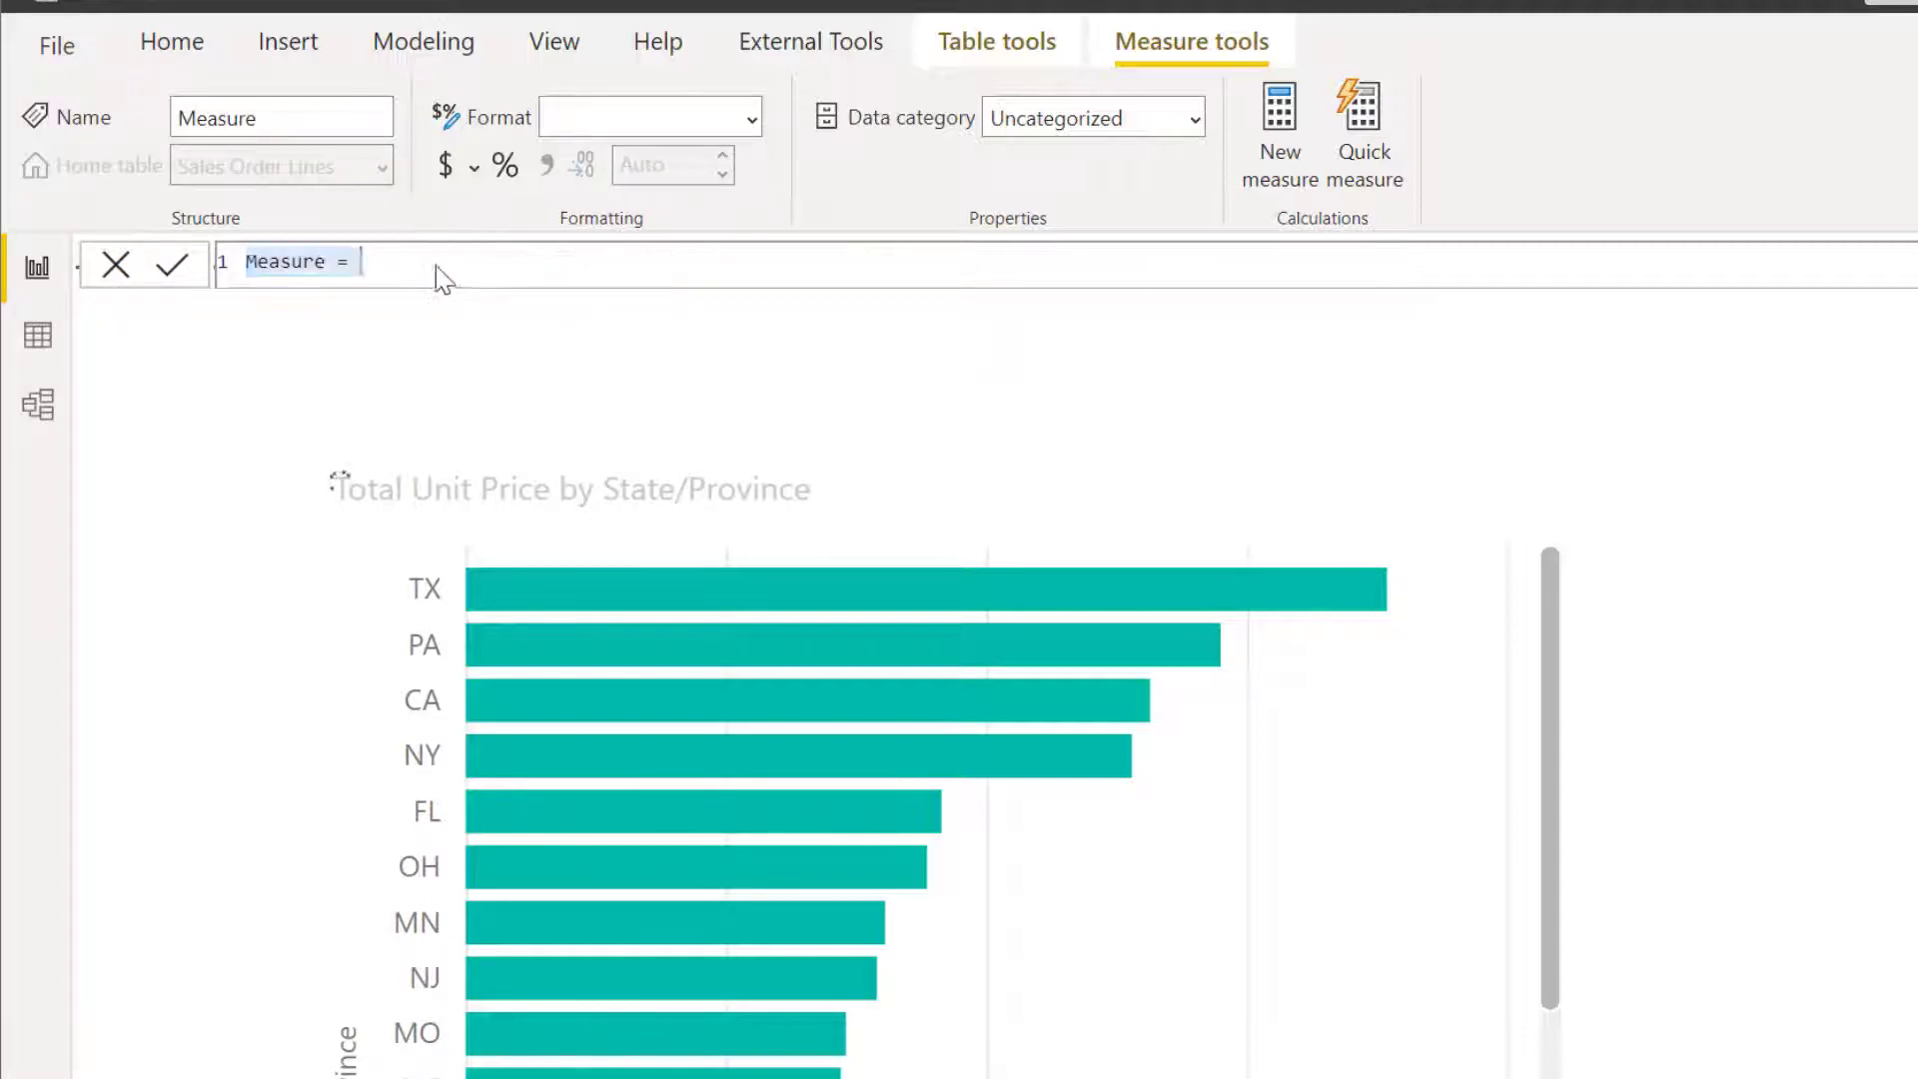
{"action": "double_click", "coordinate": [292, 263]}
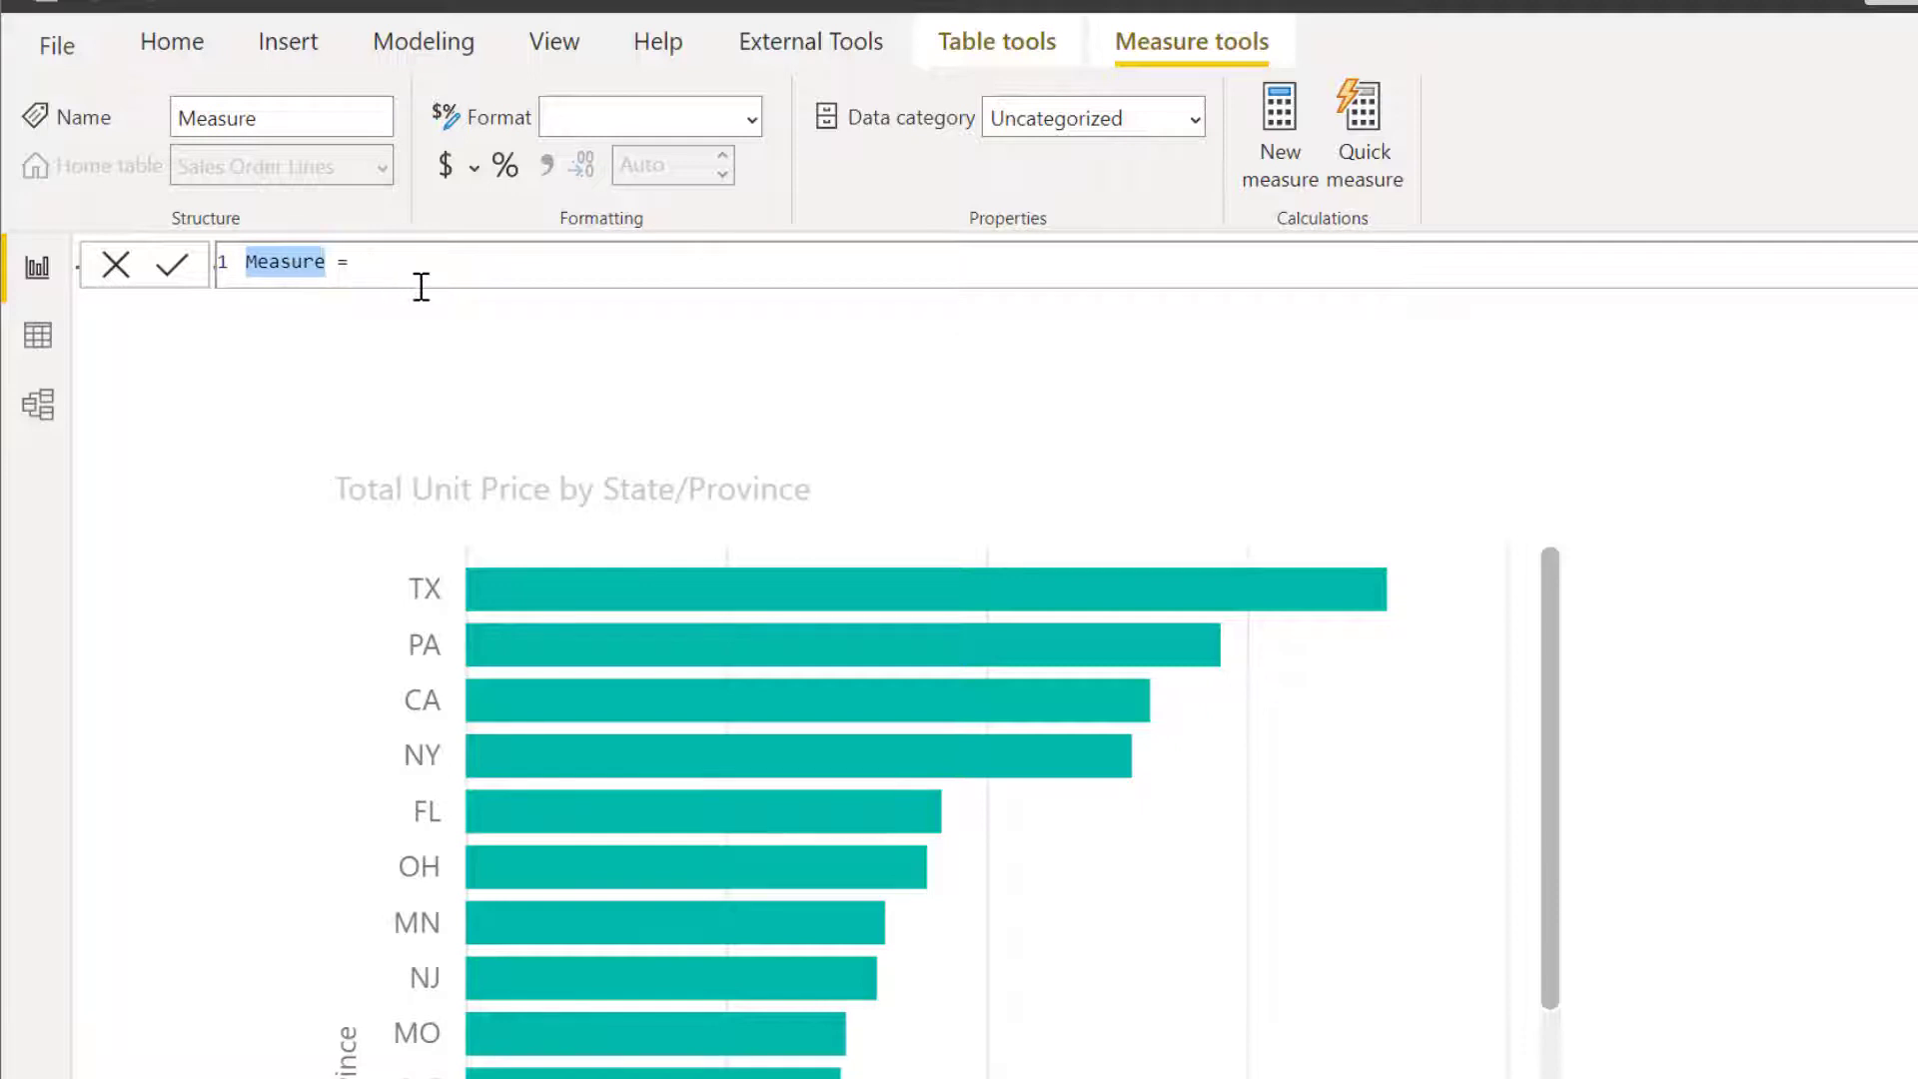
{"action": "type", "text": "Total Q"}
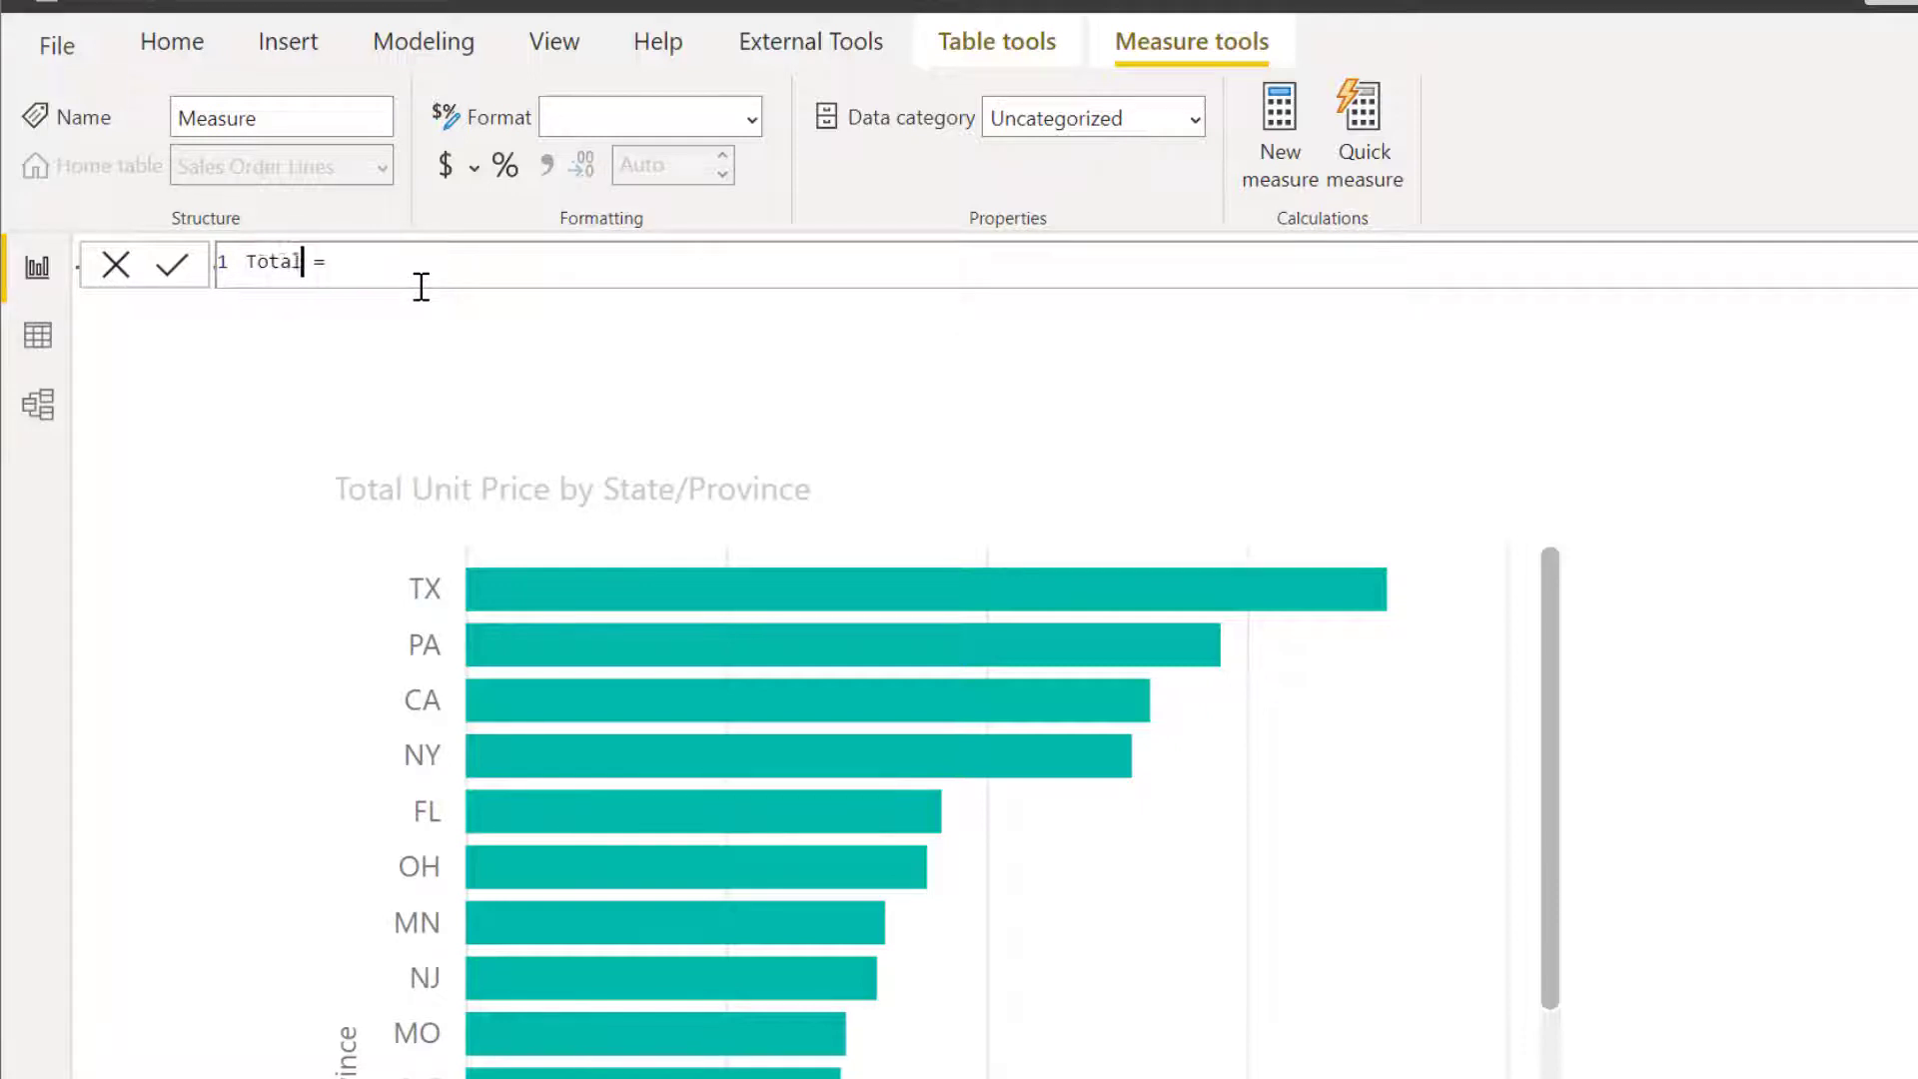
{"action": "type", "text": "uantity YTD = TOTA"}
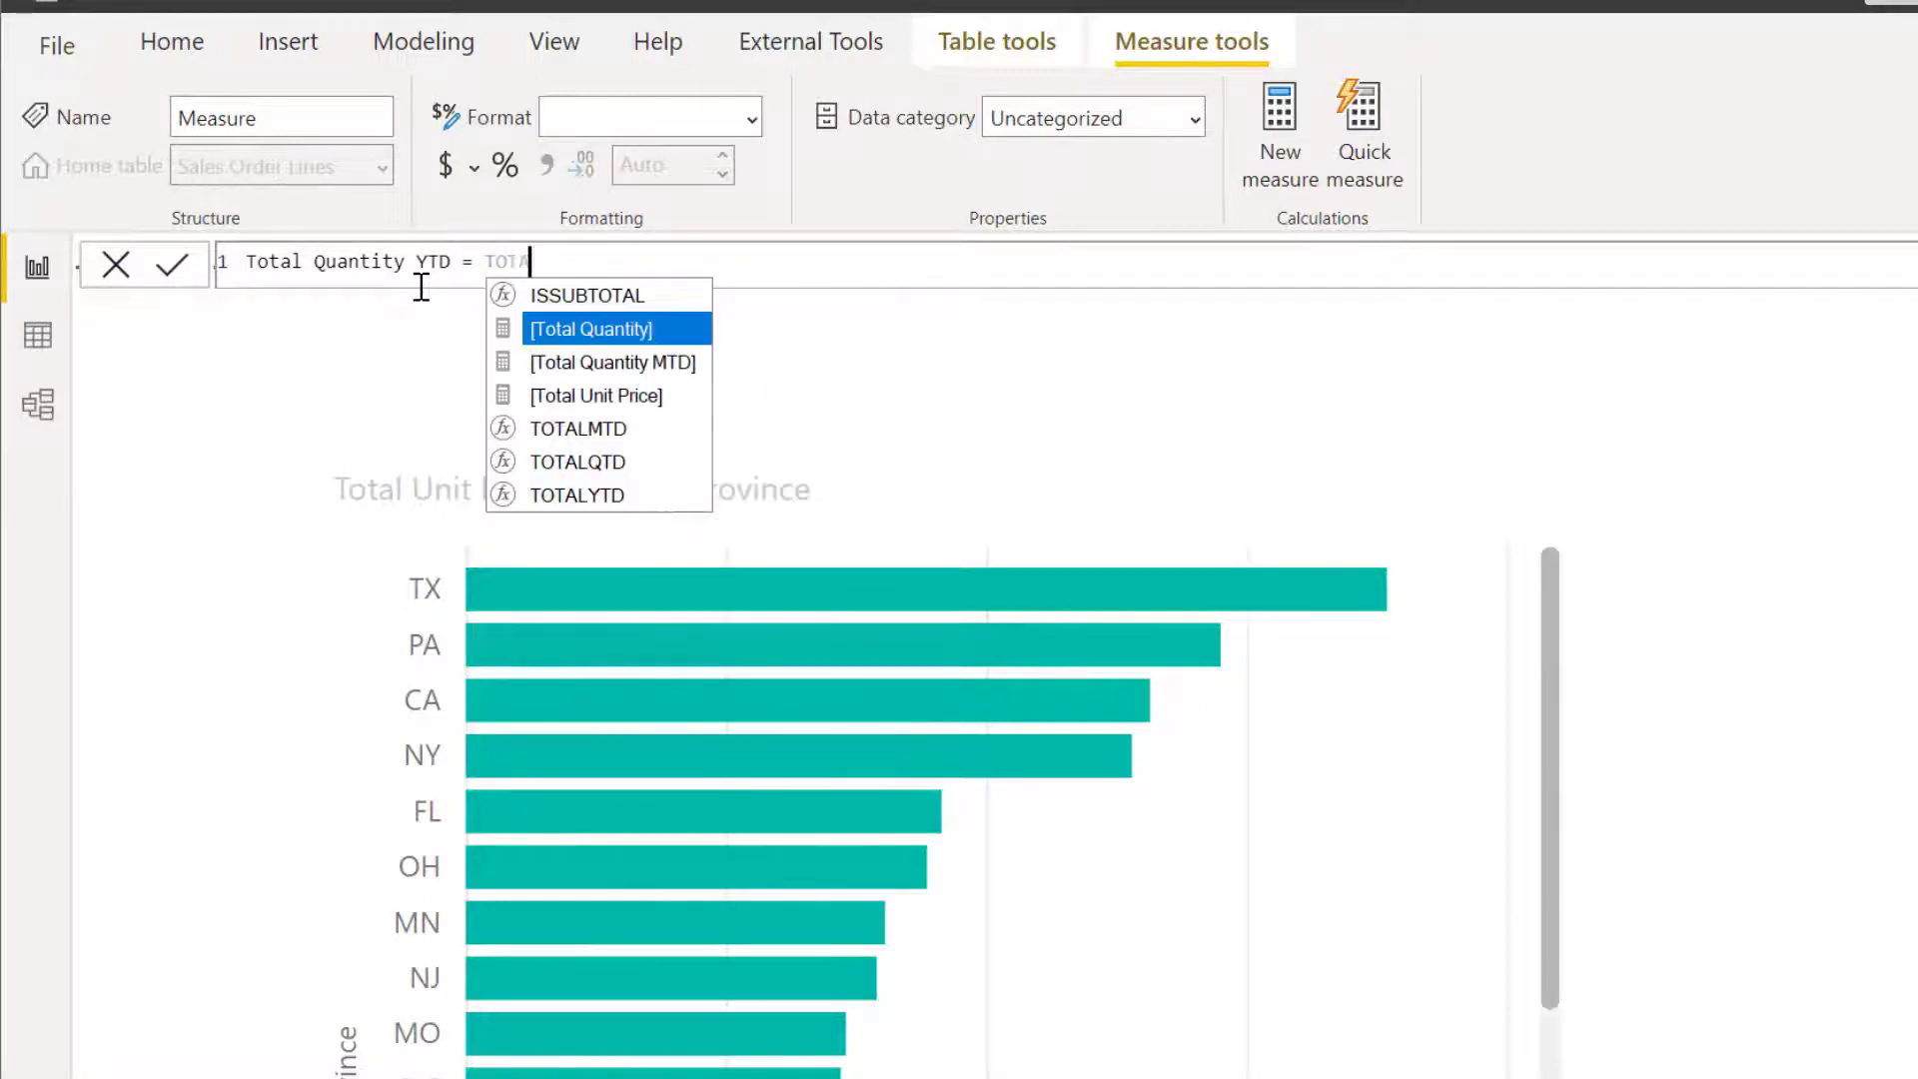
{"action": "type", "text": "LYTD( "}
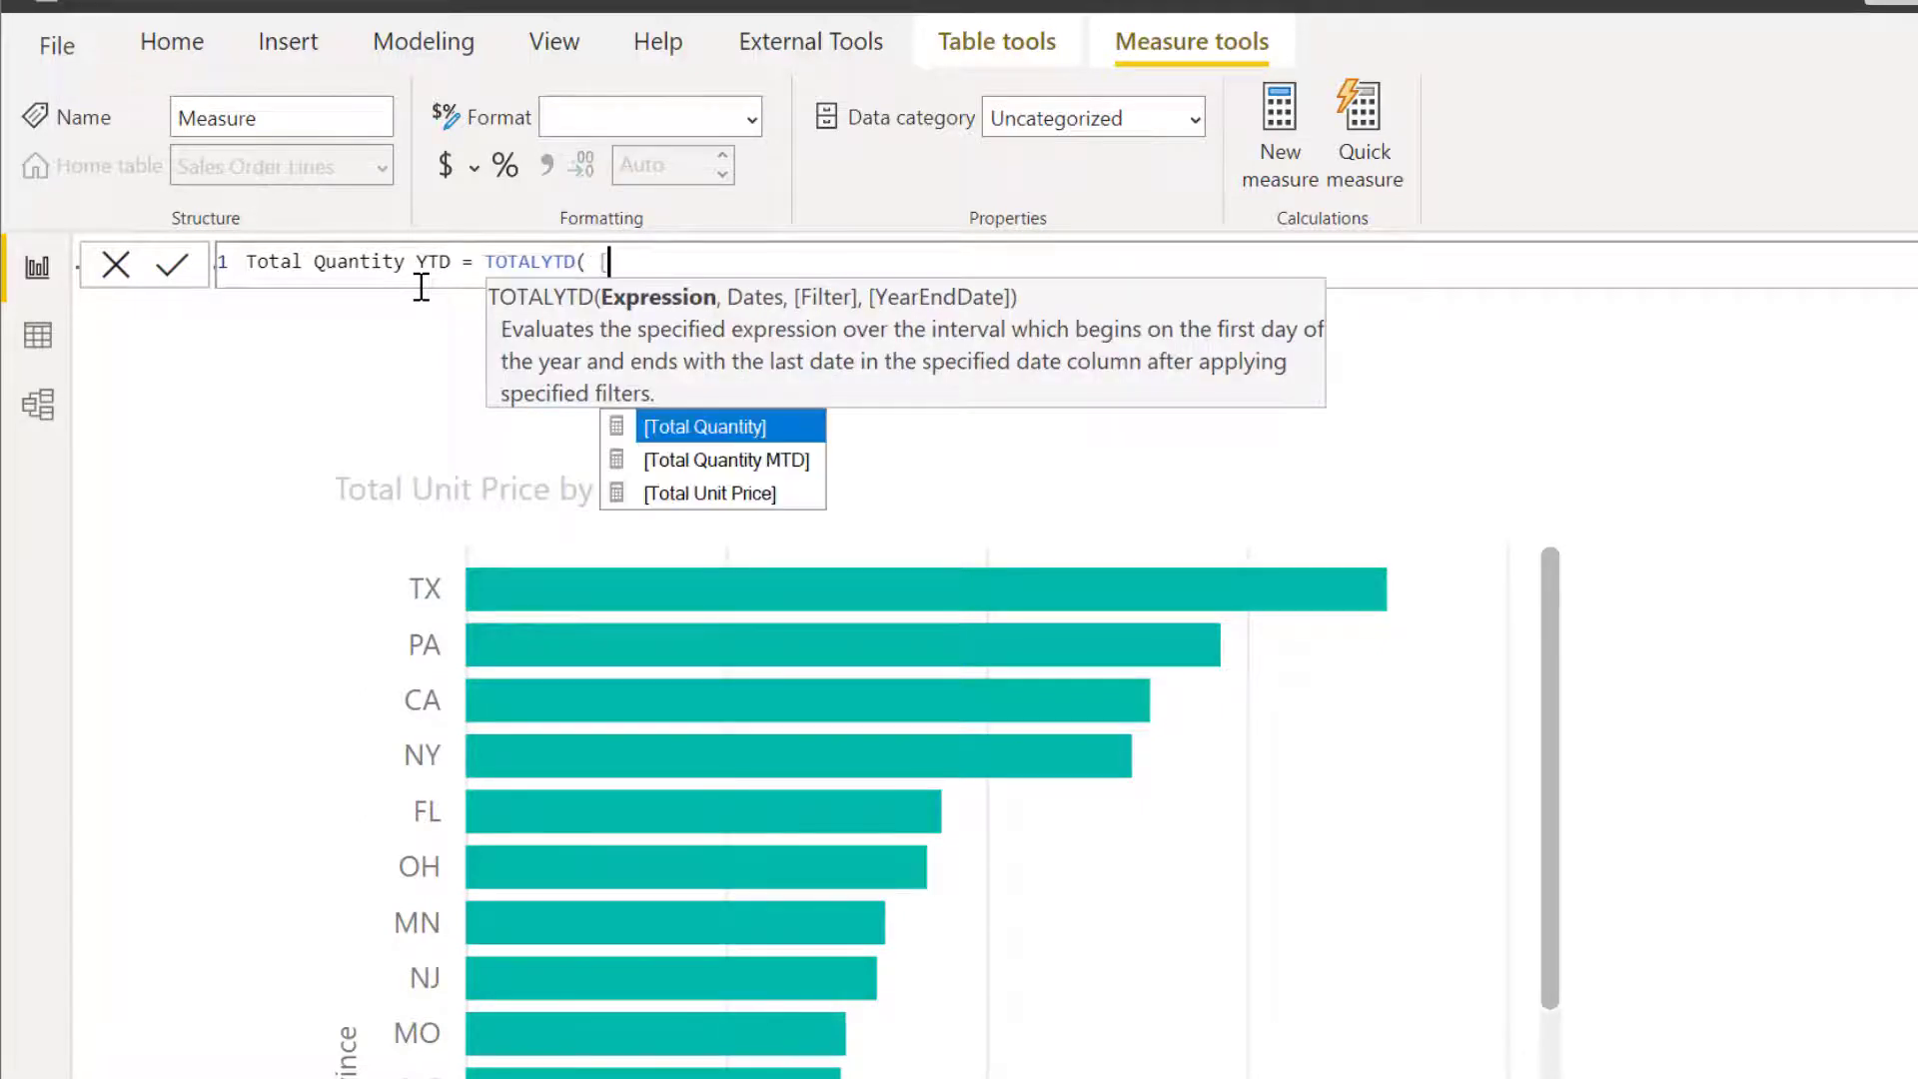
{"action": "type", "text": "[Tot"}
Define Total Quantity YTD as TOTALYTD of [Total Quantity] over 'Calendar'[Date] and commit the formula.
{"action": "key", "text": "Tab"}
{"action": "type", "text": ", 'Ca"}
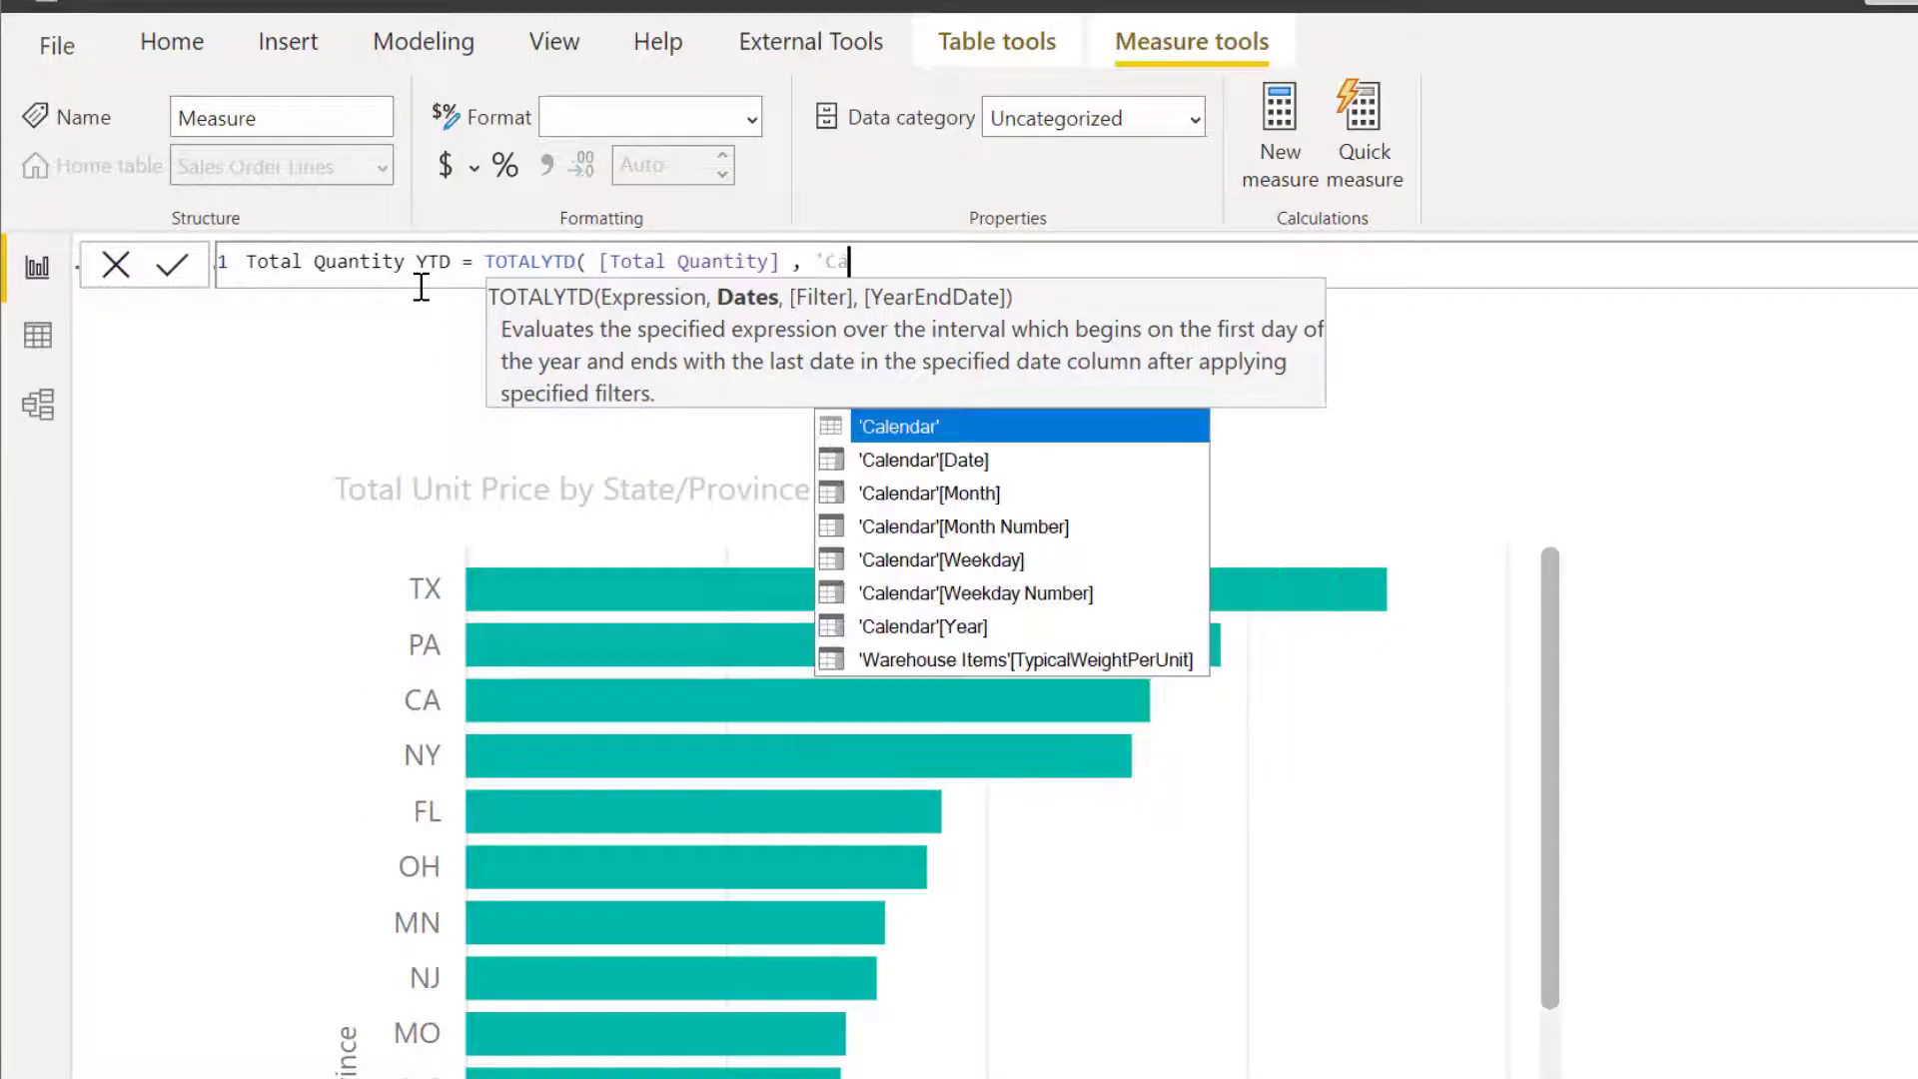
{"action": "key", "text": "Down"}
{"action": "key", "text": "Tab"}
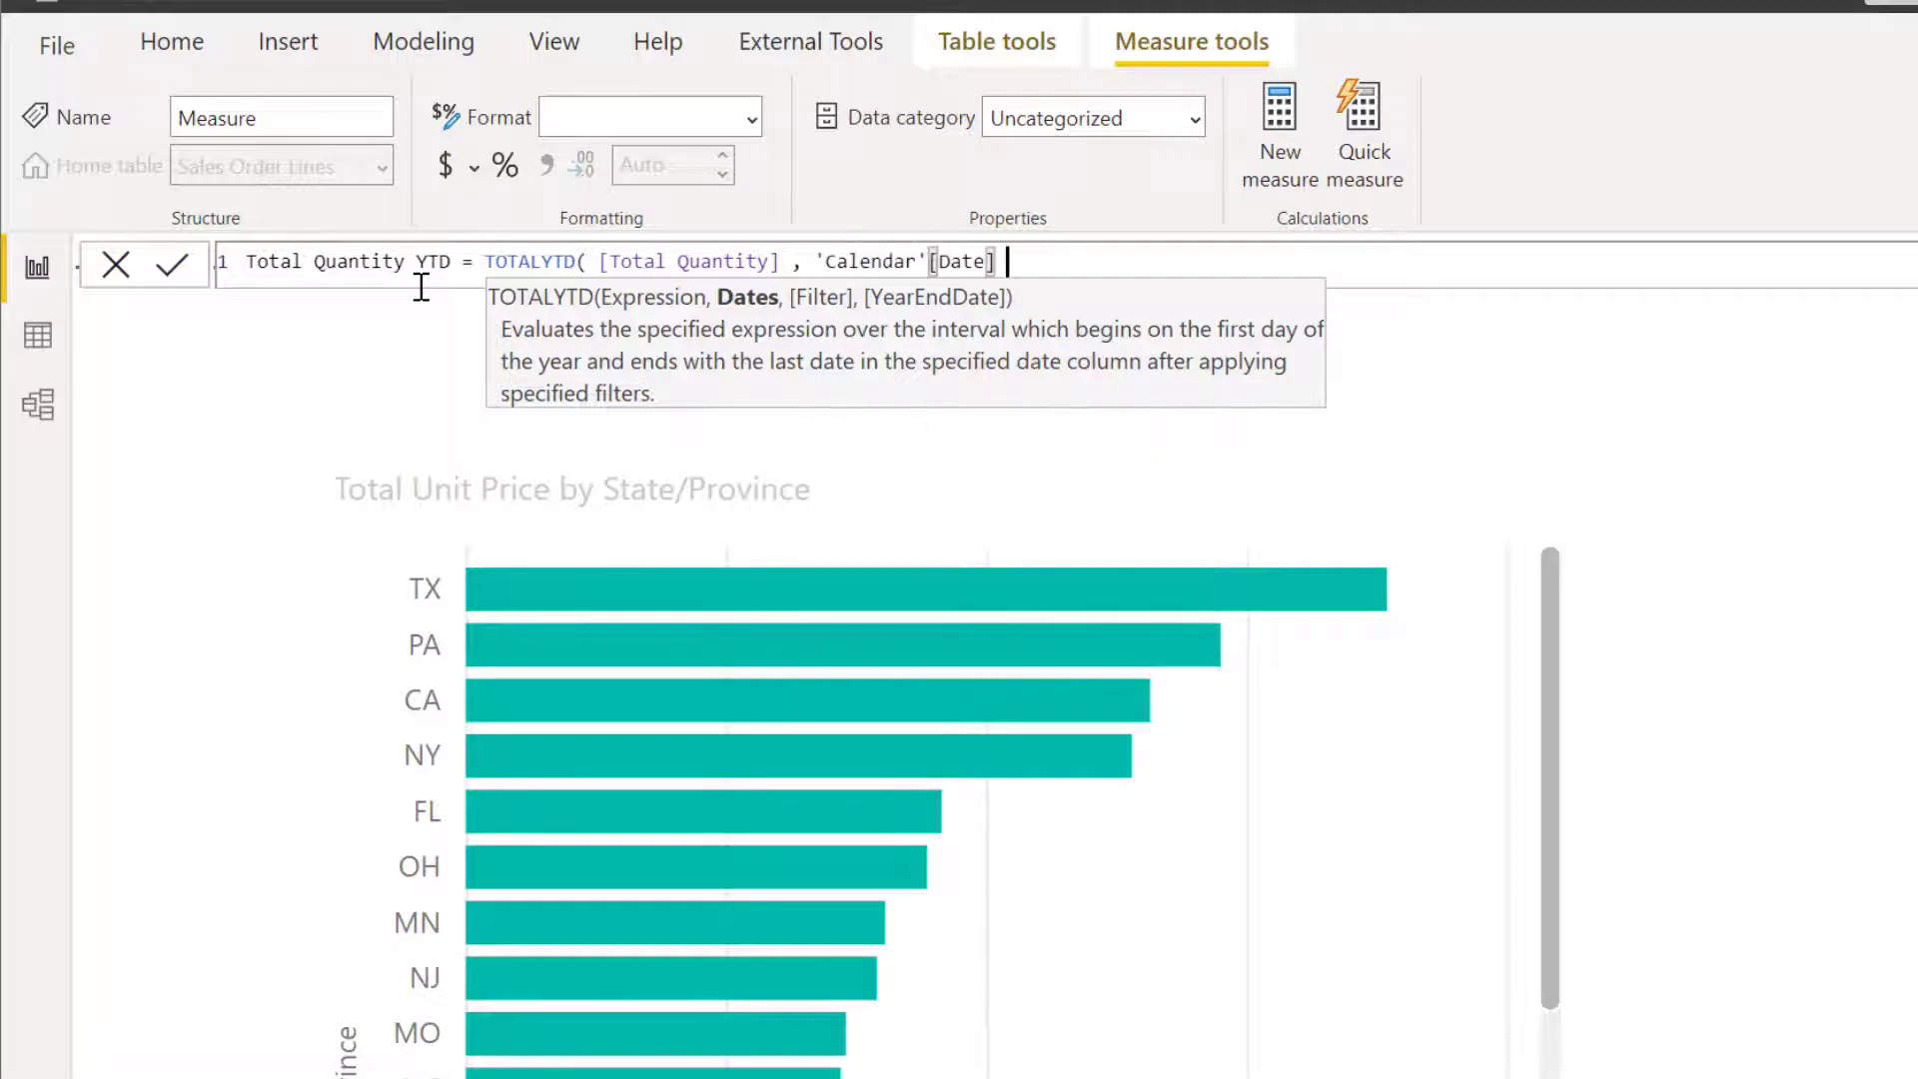
{"action": "type", "text": ")"}
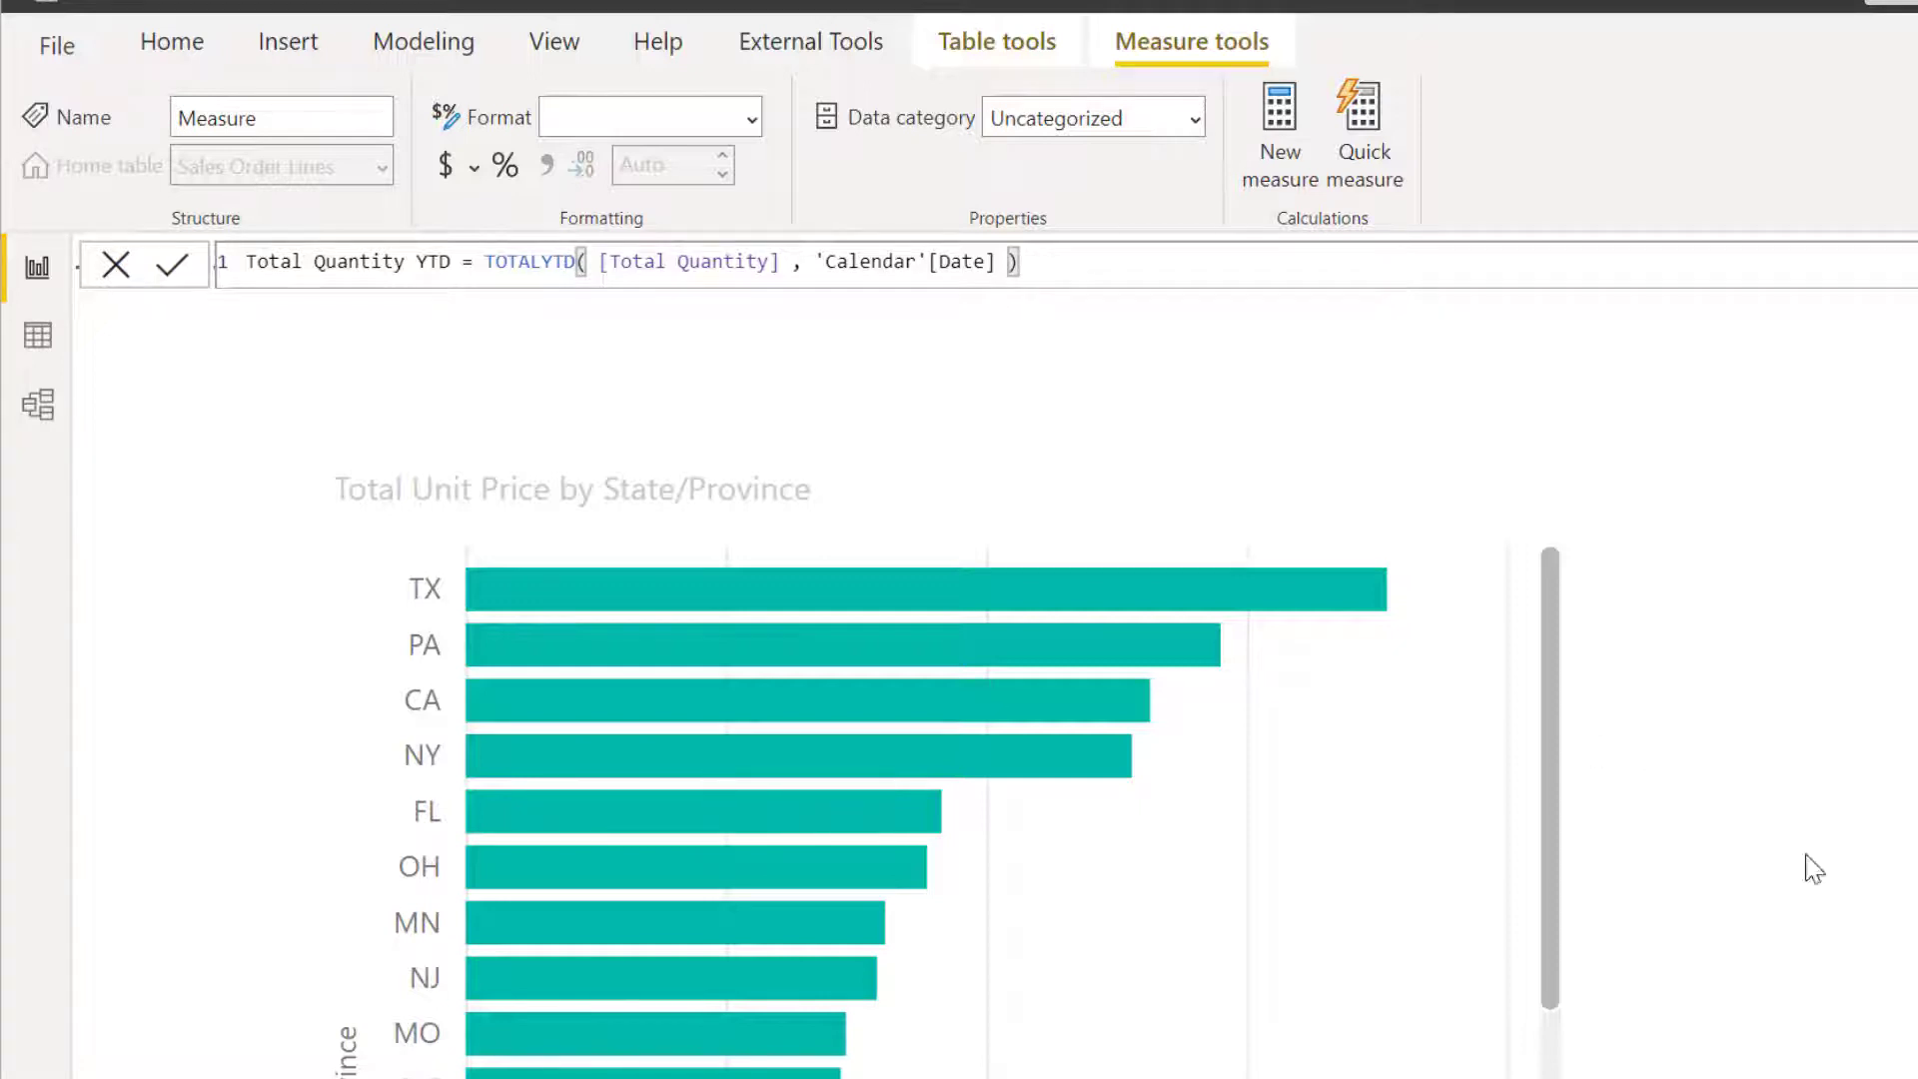
{"action": "key", "text": "Return"}
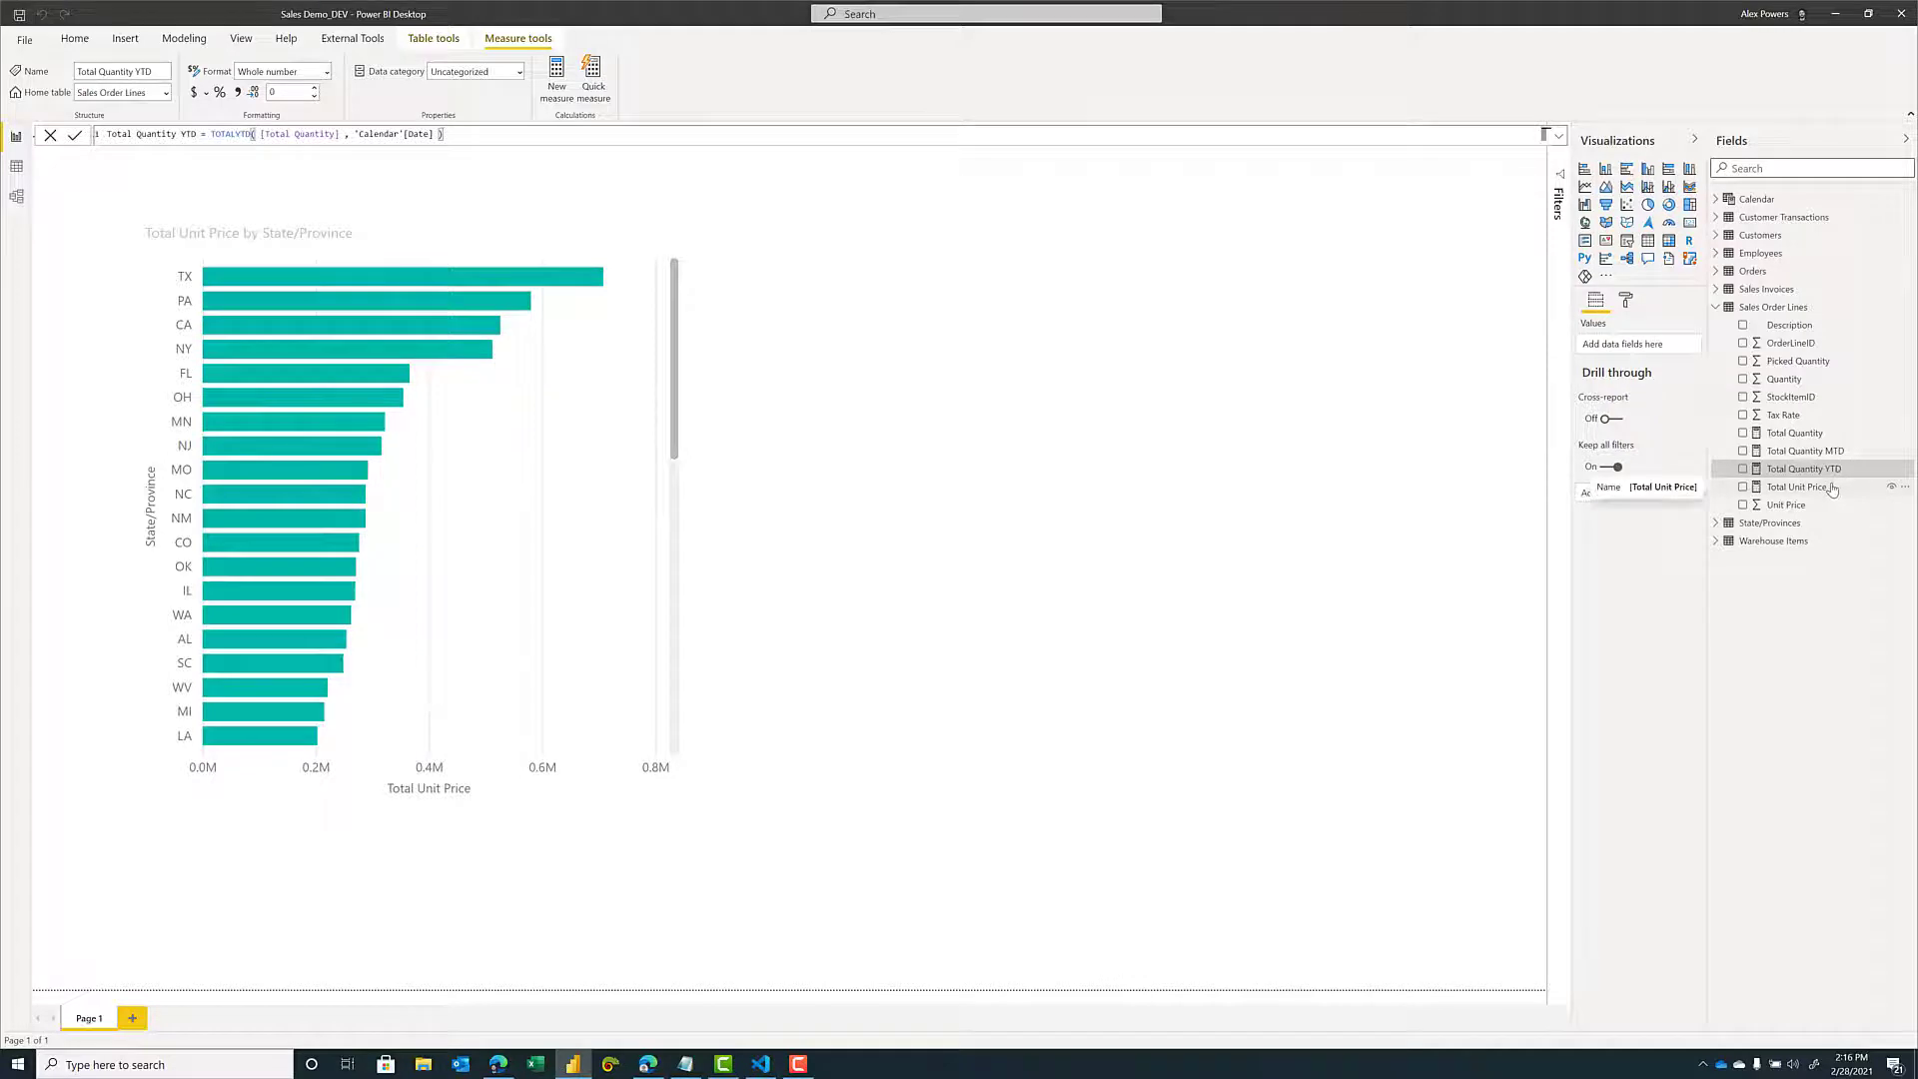
Format the Total Unit Price measure of the Sales Order Lines table as Currency and save the file.
{"action": "left_click", "coordinate": [1798, 487]}
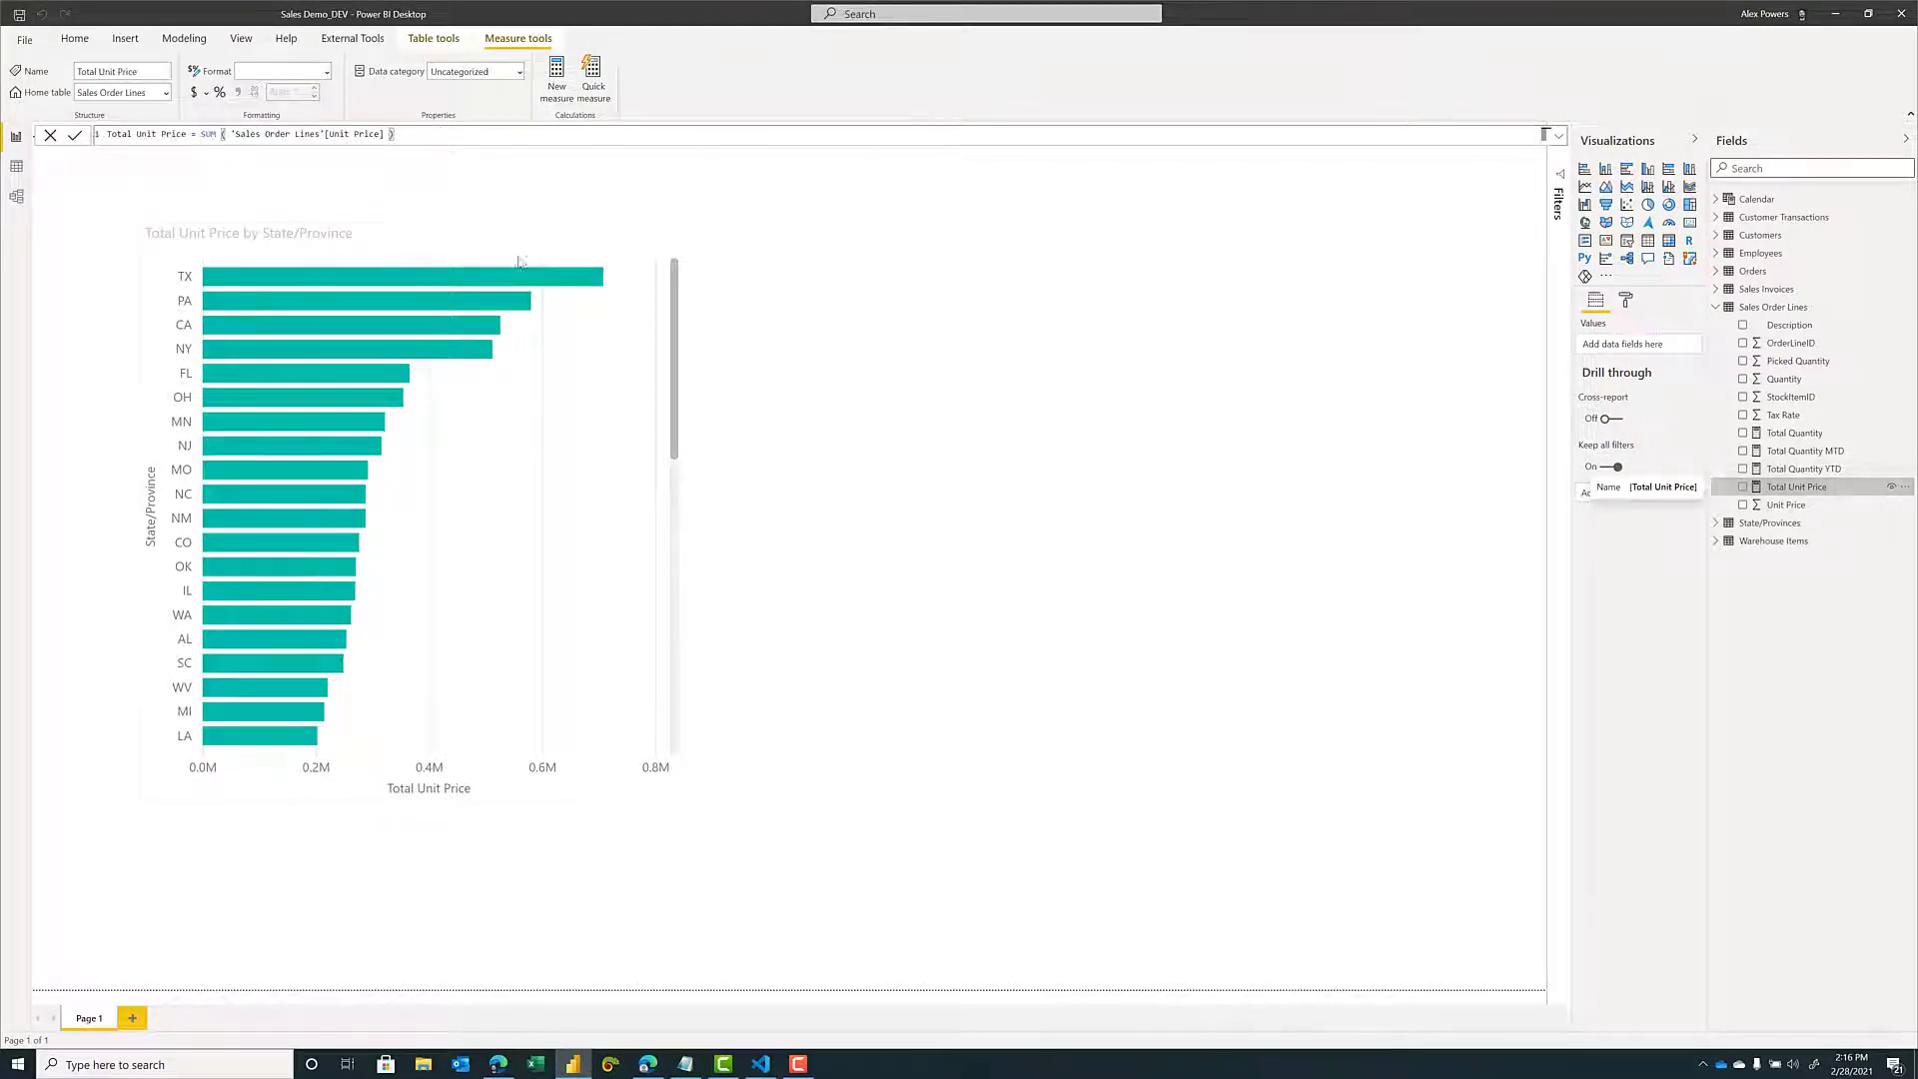
{"action": "left_click", "coordinate": [326, 70]}
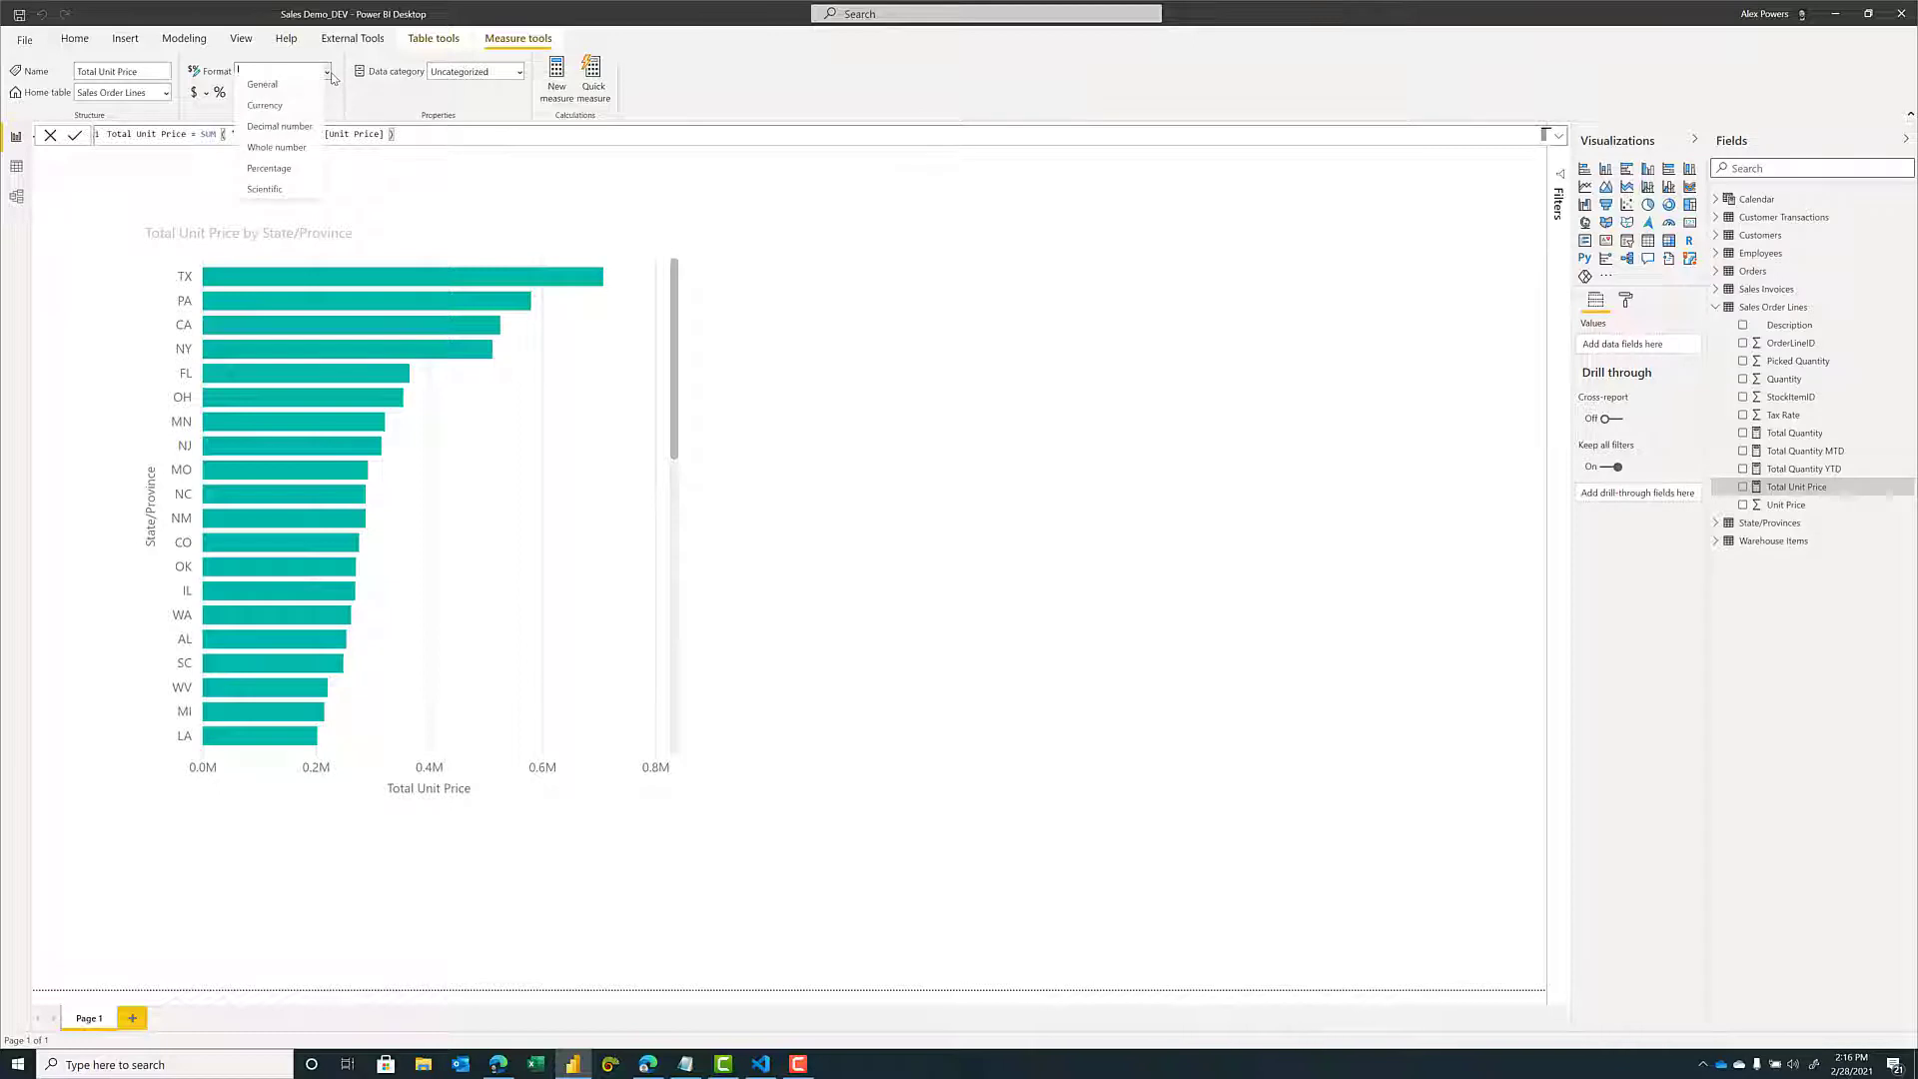
{"action": "left_click", "coordinate": [284, 114]}
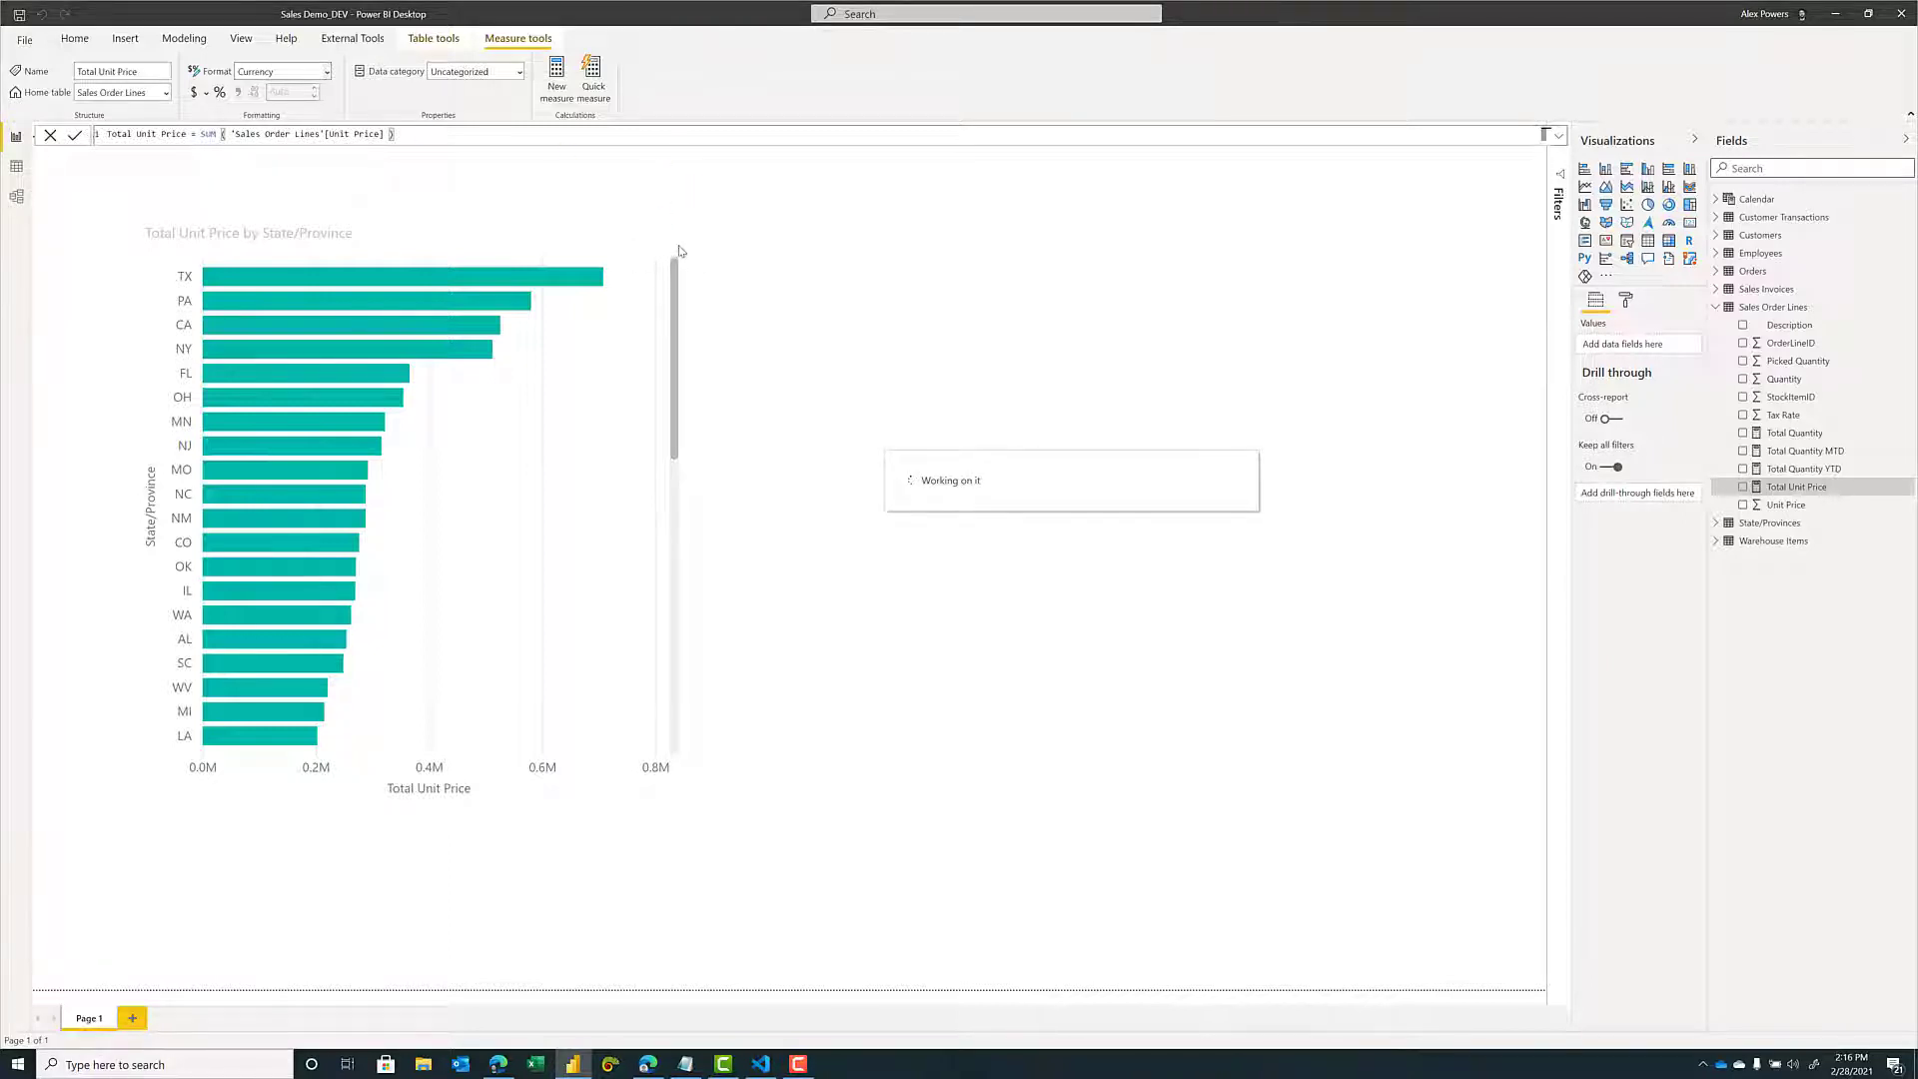
{"action": "left_click", "coordinate": [76, 40]}
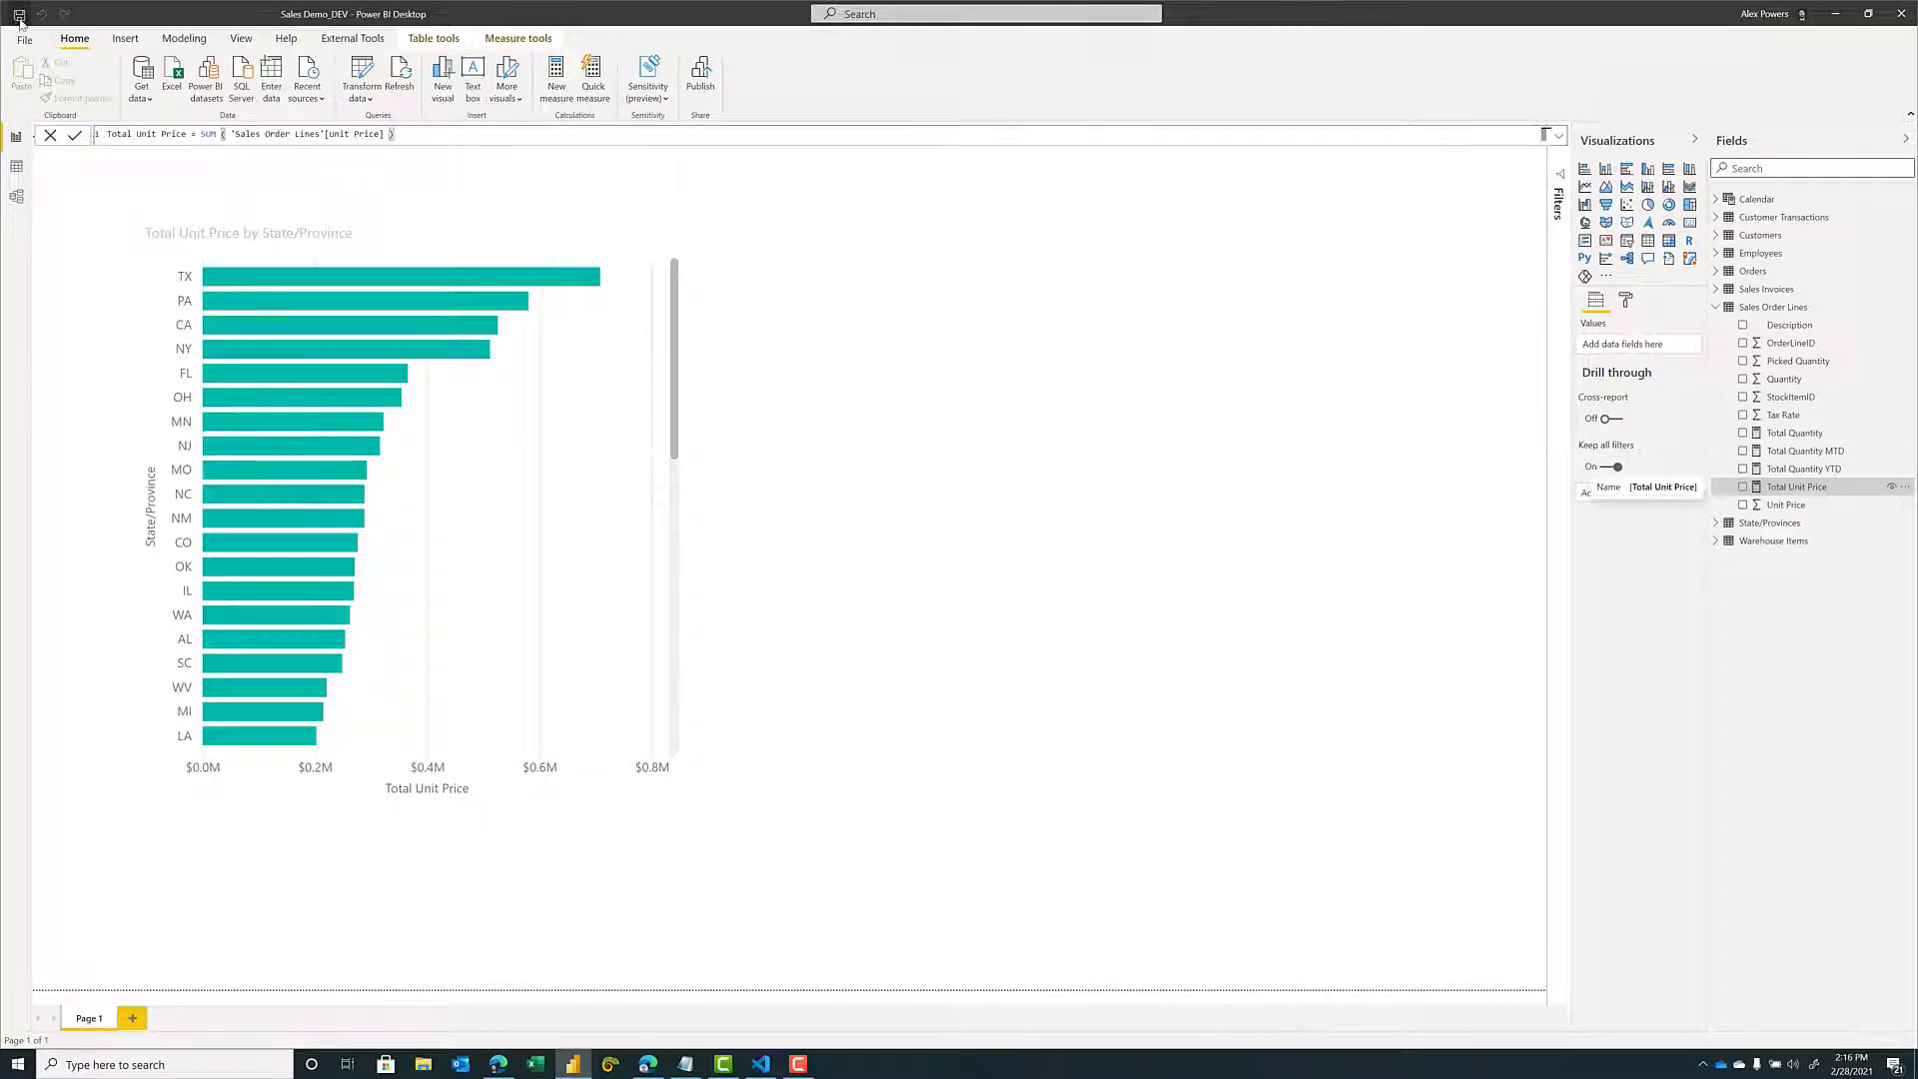
{"action": "left_click", "coordinate": [21, 22]}
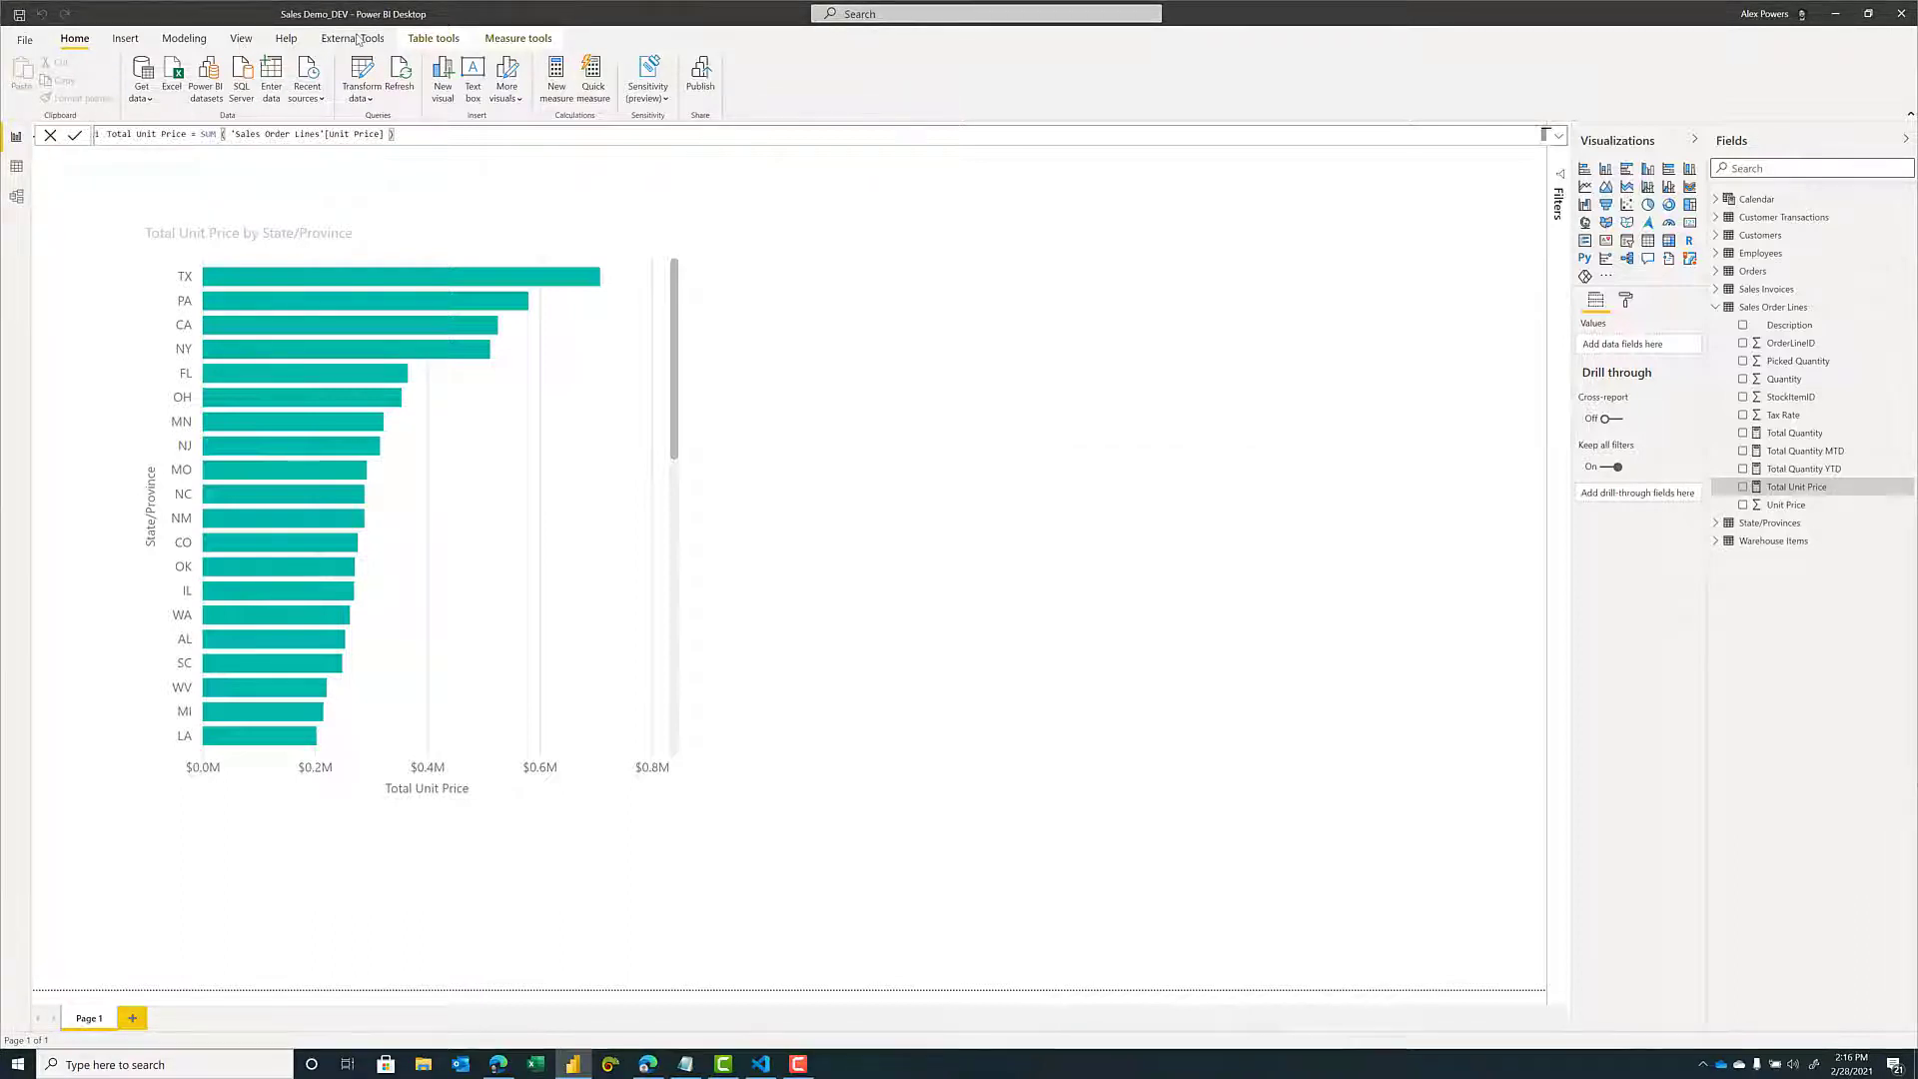
Launch ALM Toolkit and compare the Sales Demo_DEV model with the Sales Demo_FINAL dataset in the ALM Toolkit In An Hour workspace.
{"action": "left_click", "coordinate": [352, 38]}
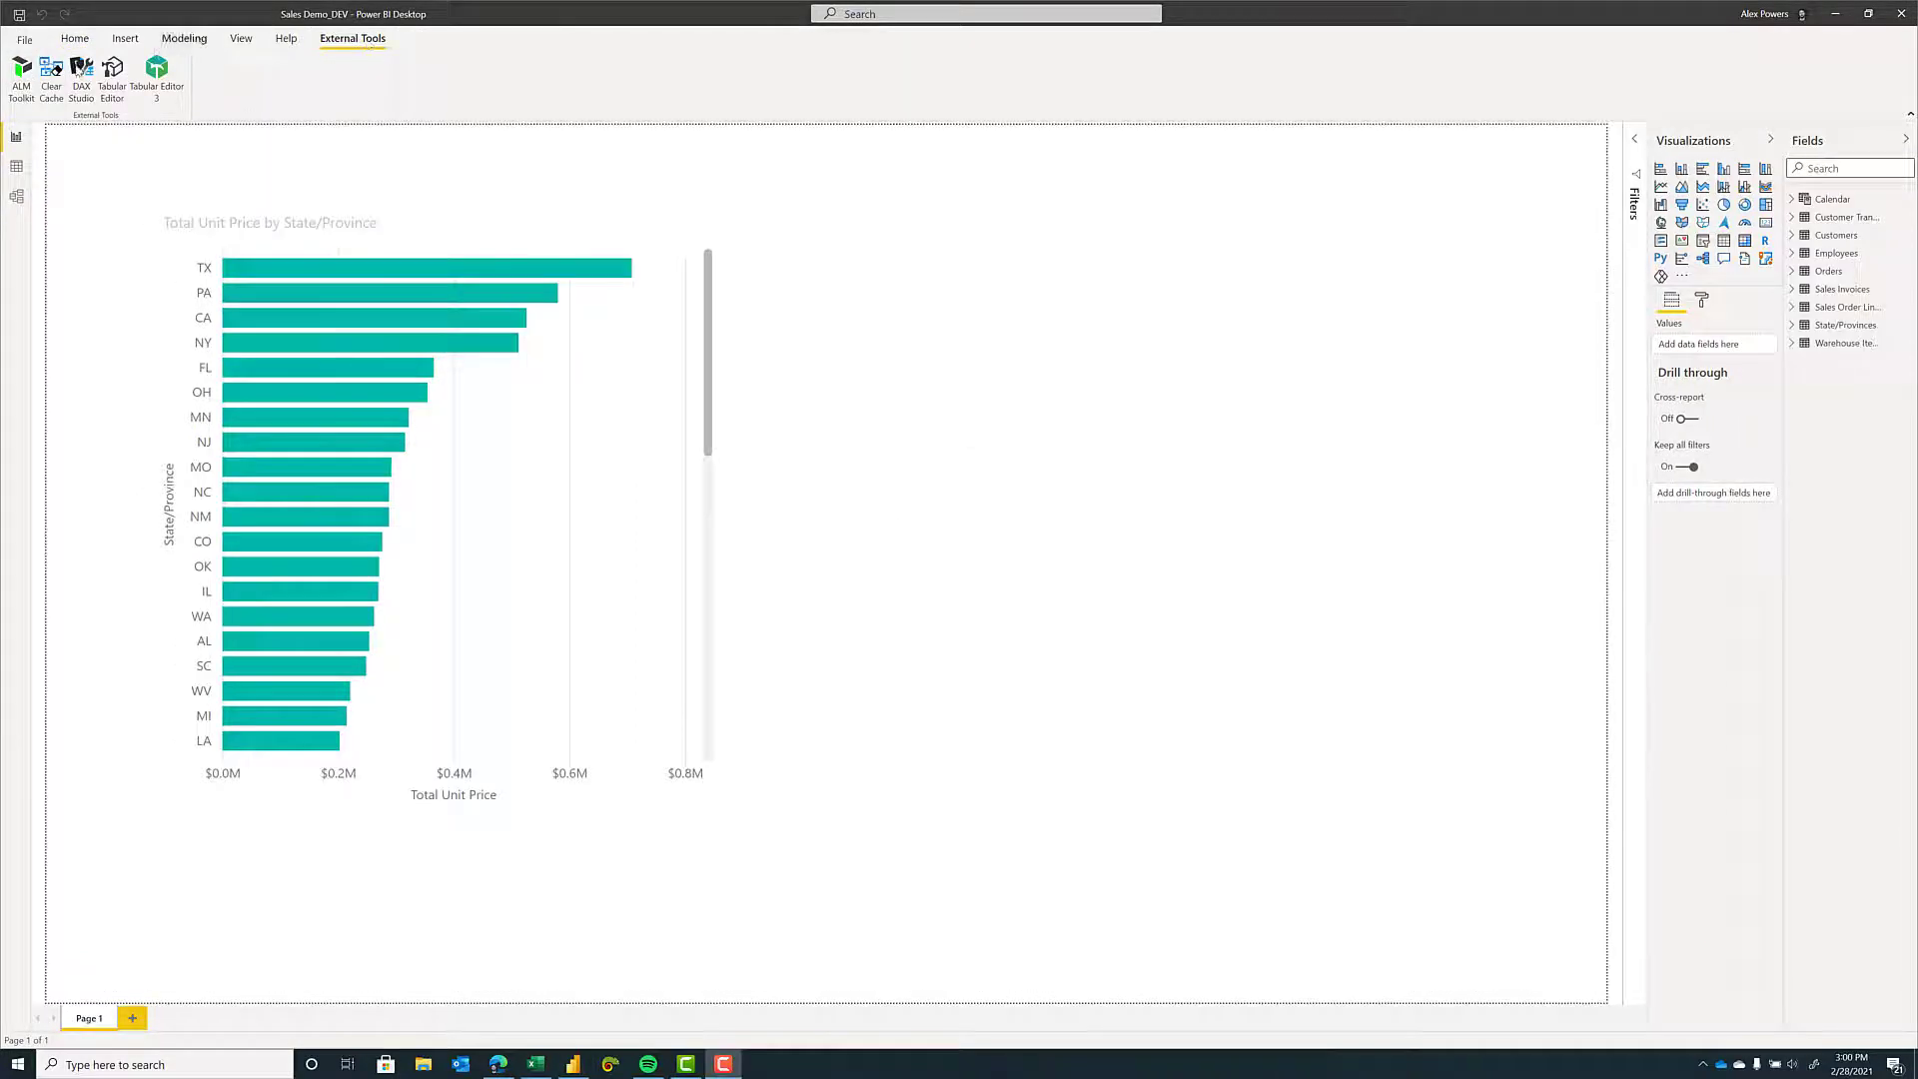
{"action": "left_click", "coordinate": [20, 77]}
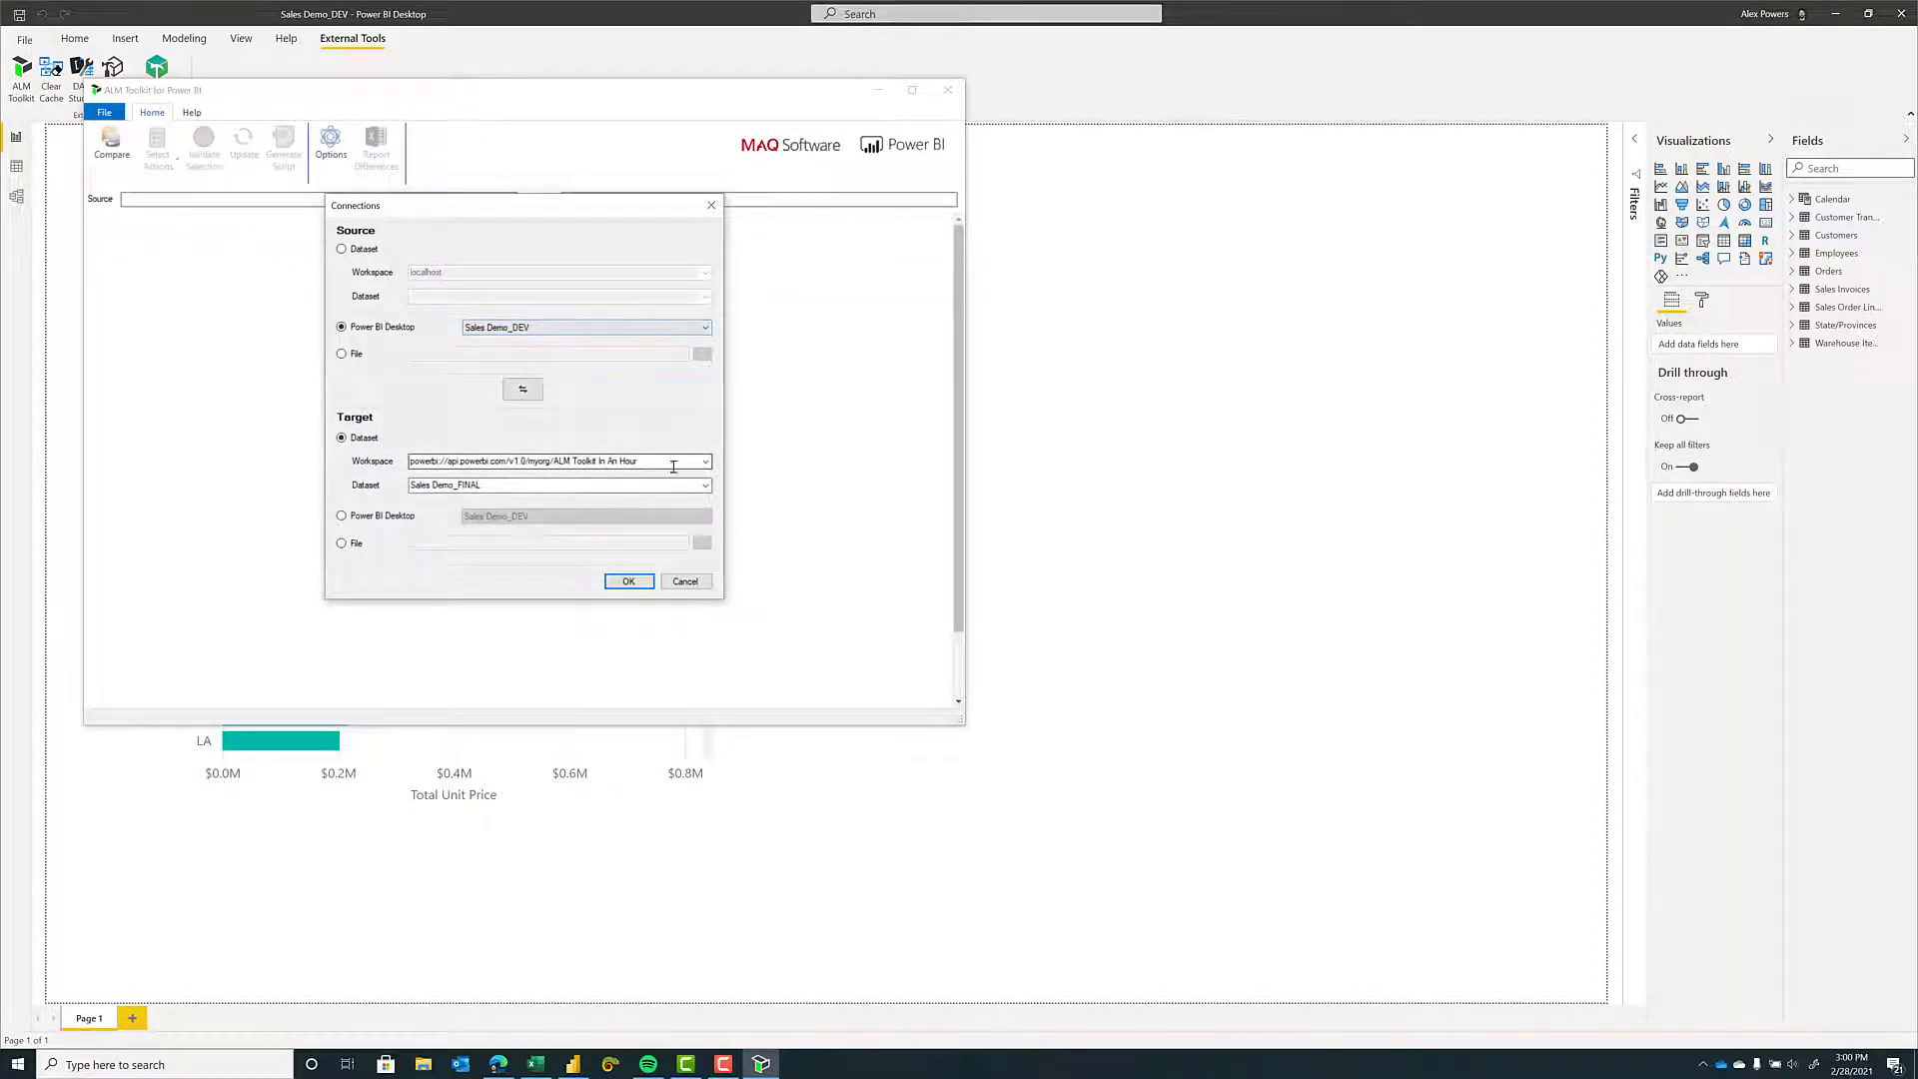
{"action": "left_click", "coordinate": [628, 580]}
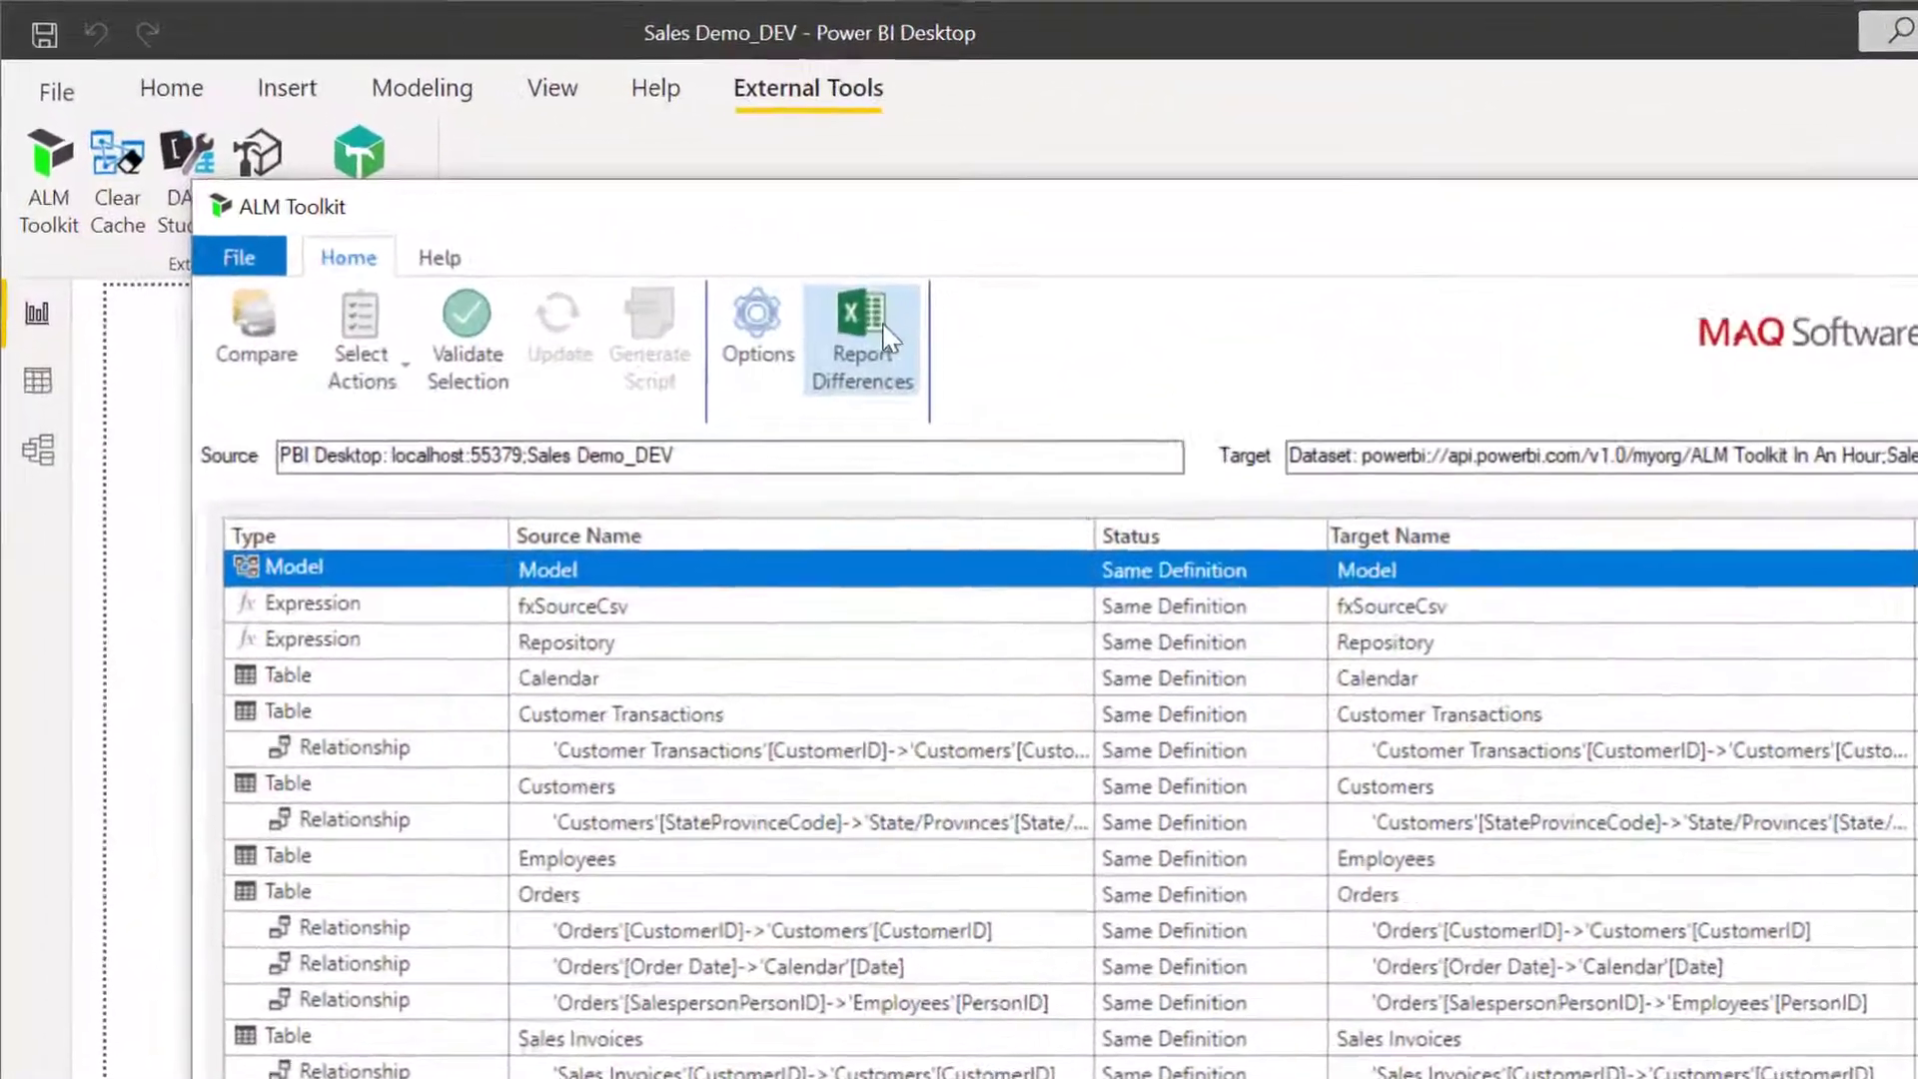
{"action": "left_click", "coordinate": [519, 205]}
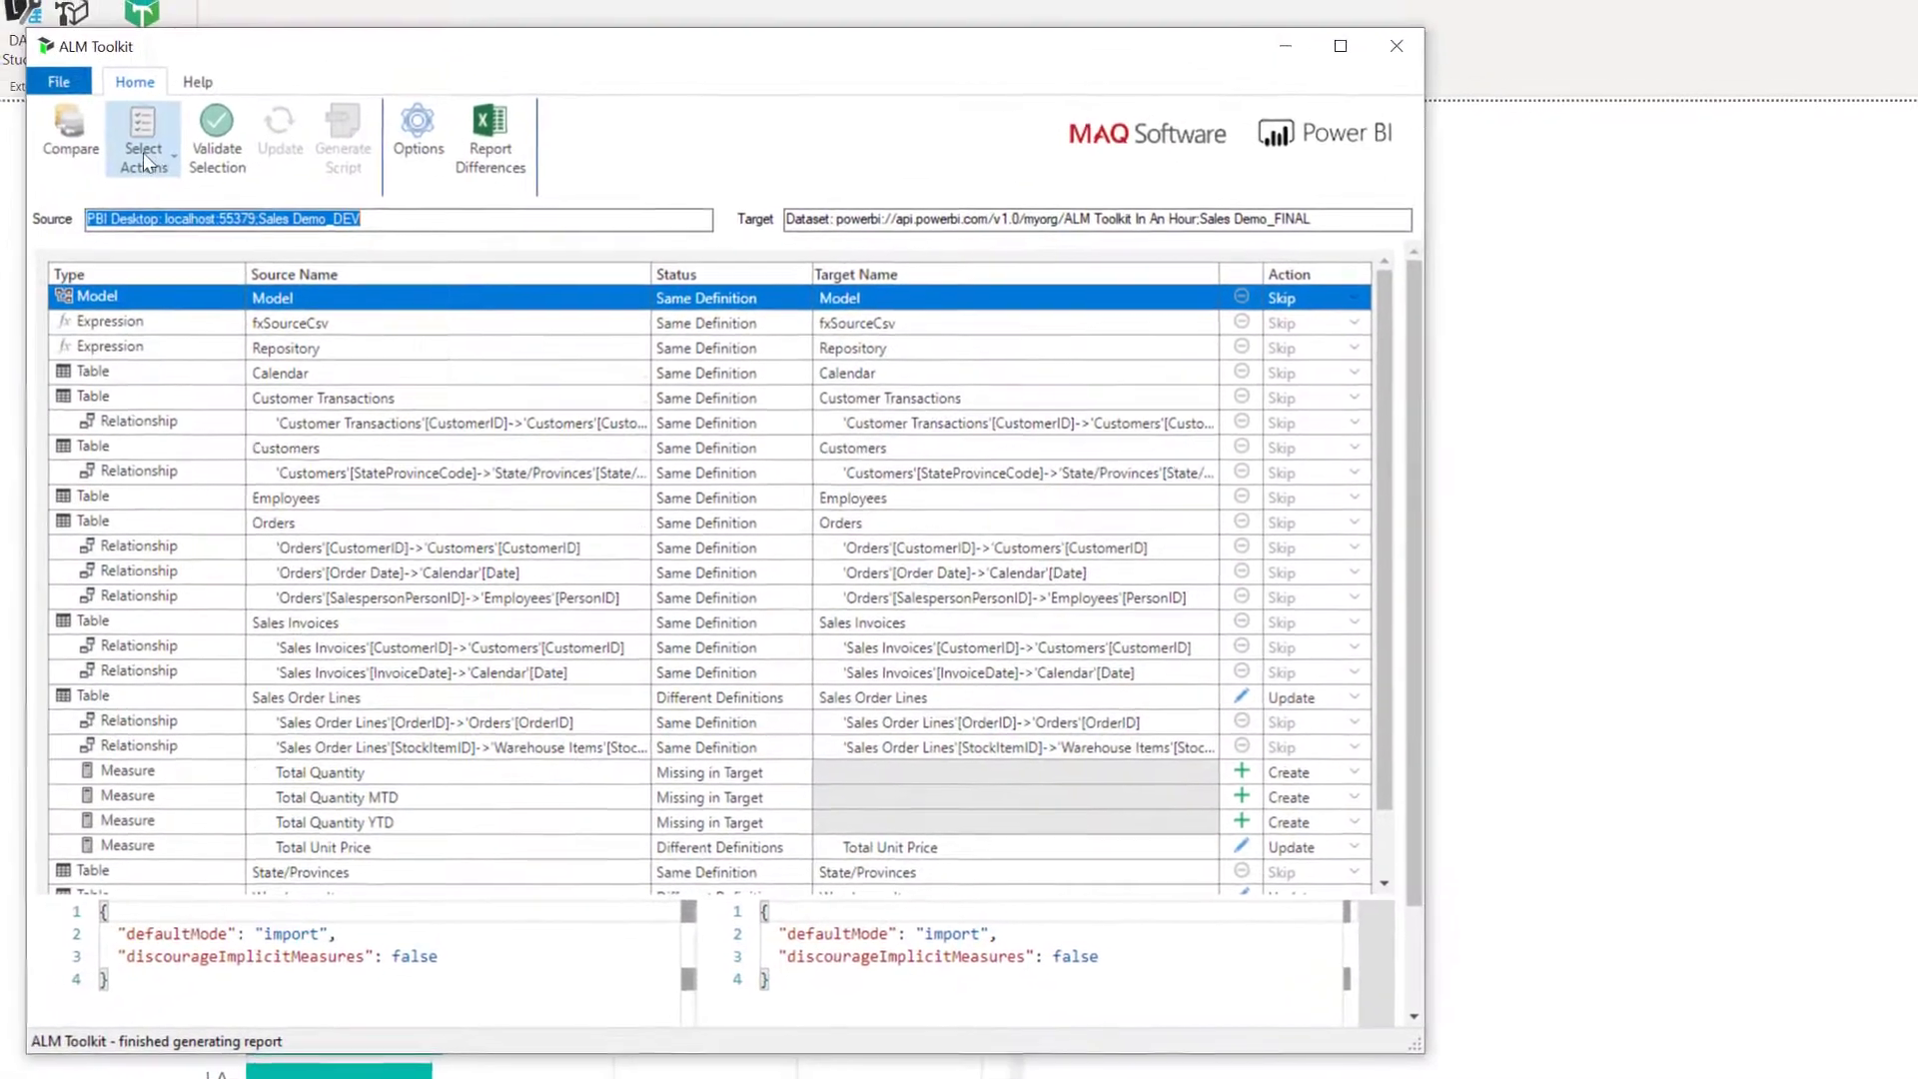
Limit the comparison list to objects that differ, and show the Warehouse Items definitions in an enlarged code comparison.
{"action": "left_click", "coordinate": [159, 160]}
{"action": "left_click", "coordinate": [245, 225]}
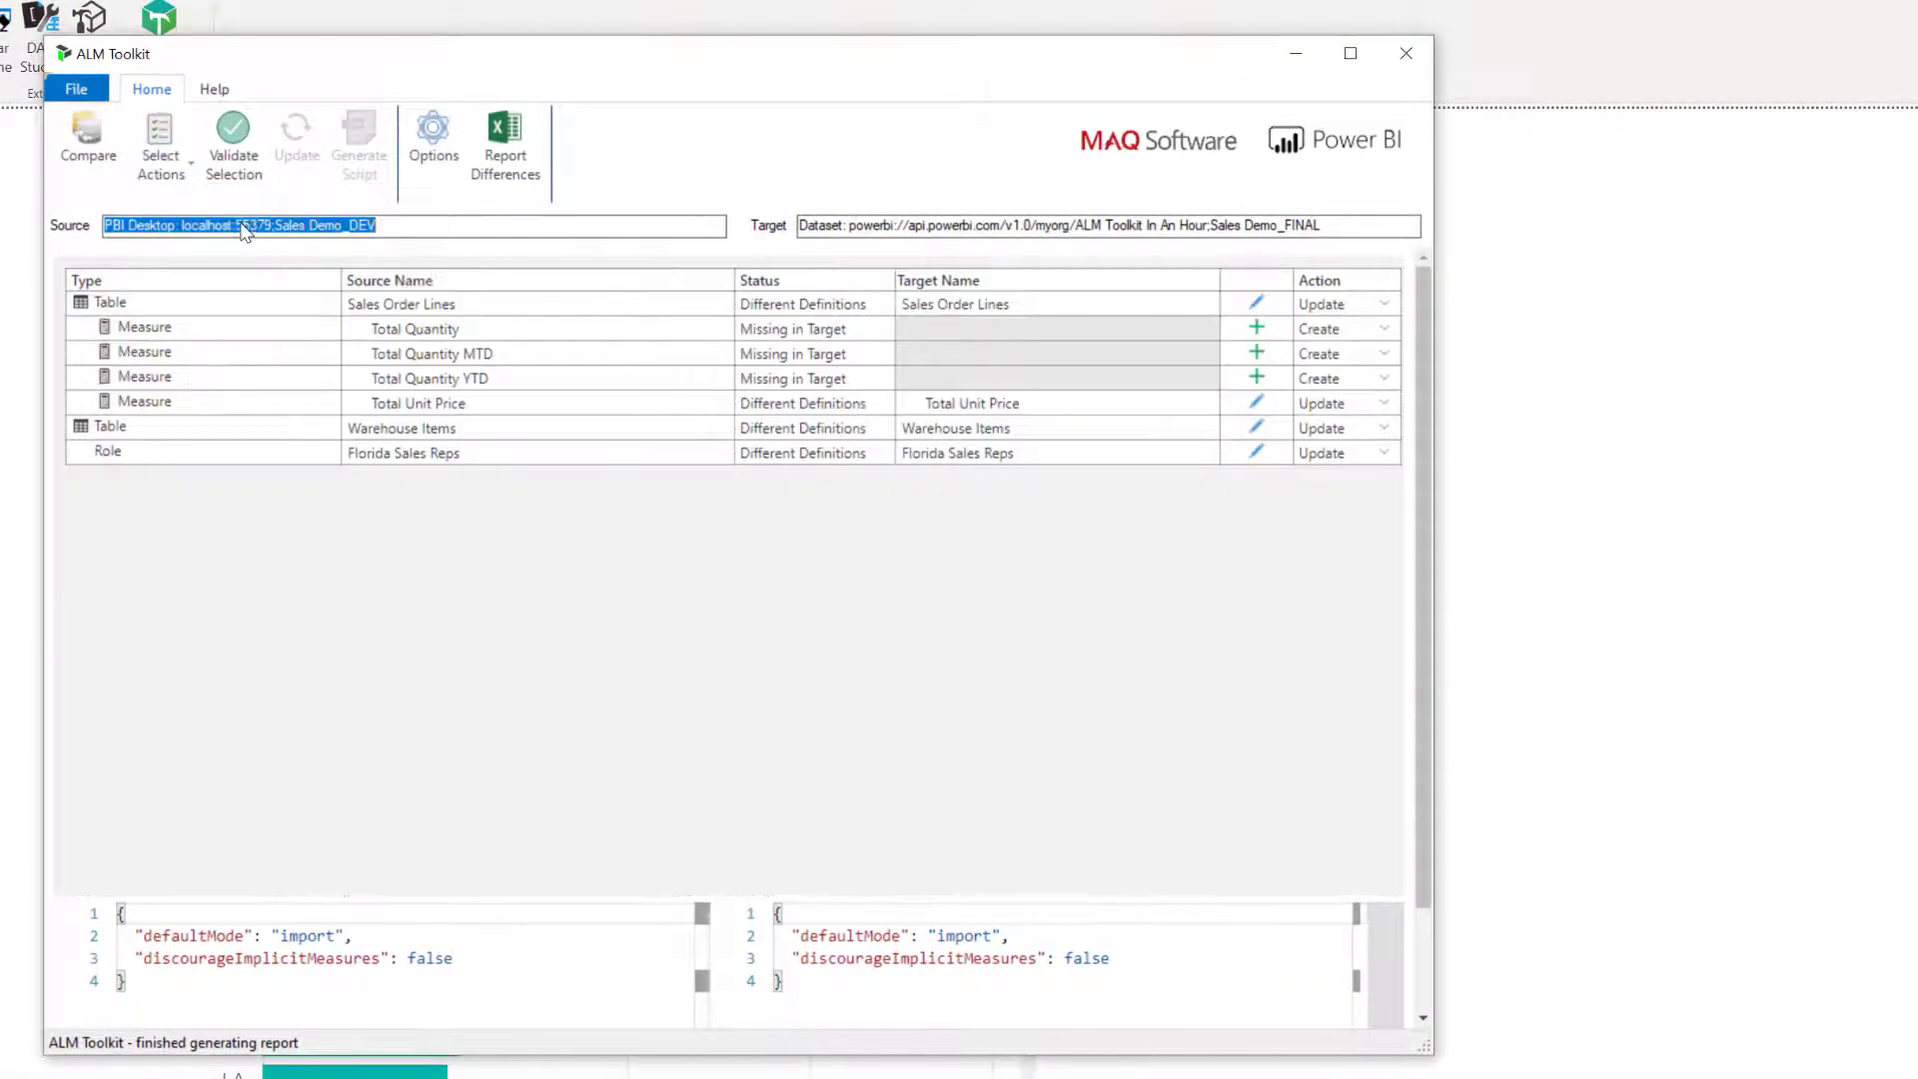
{"action": "left_click", "coordinate": [557, 432]}
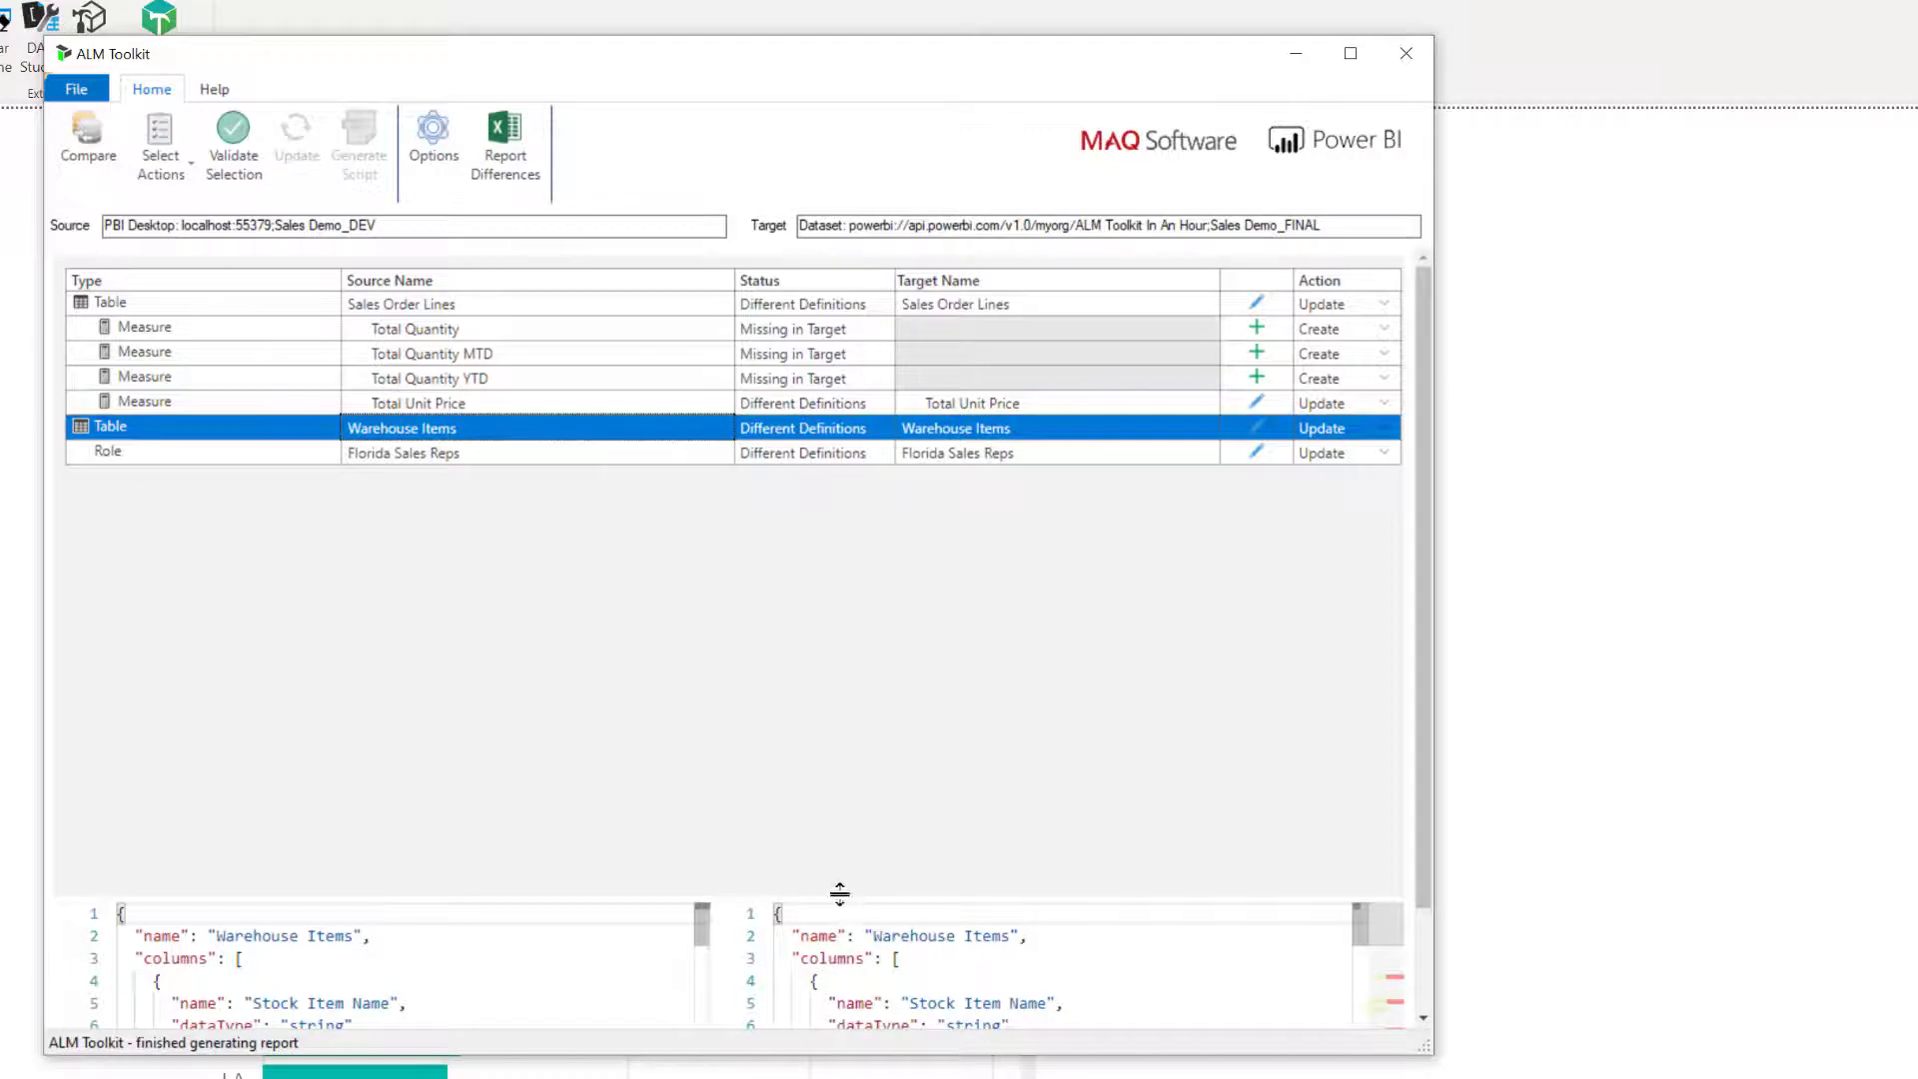
{"action": "left_click_drag", "start_coordinate": [813, 896], "coordinate": [824, 517]}
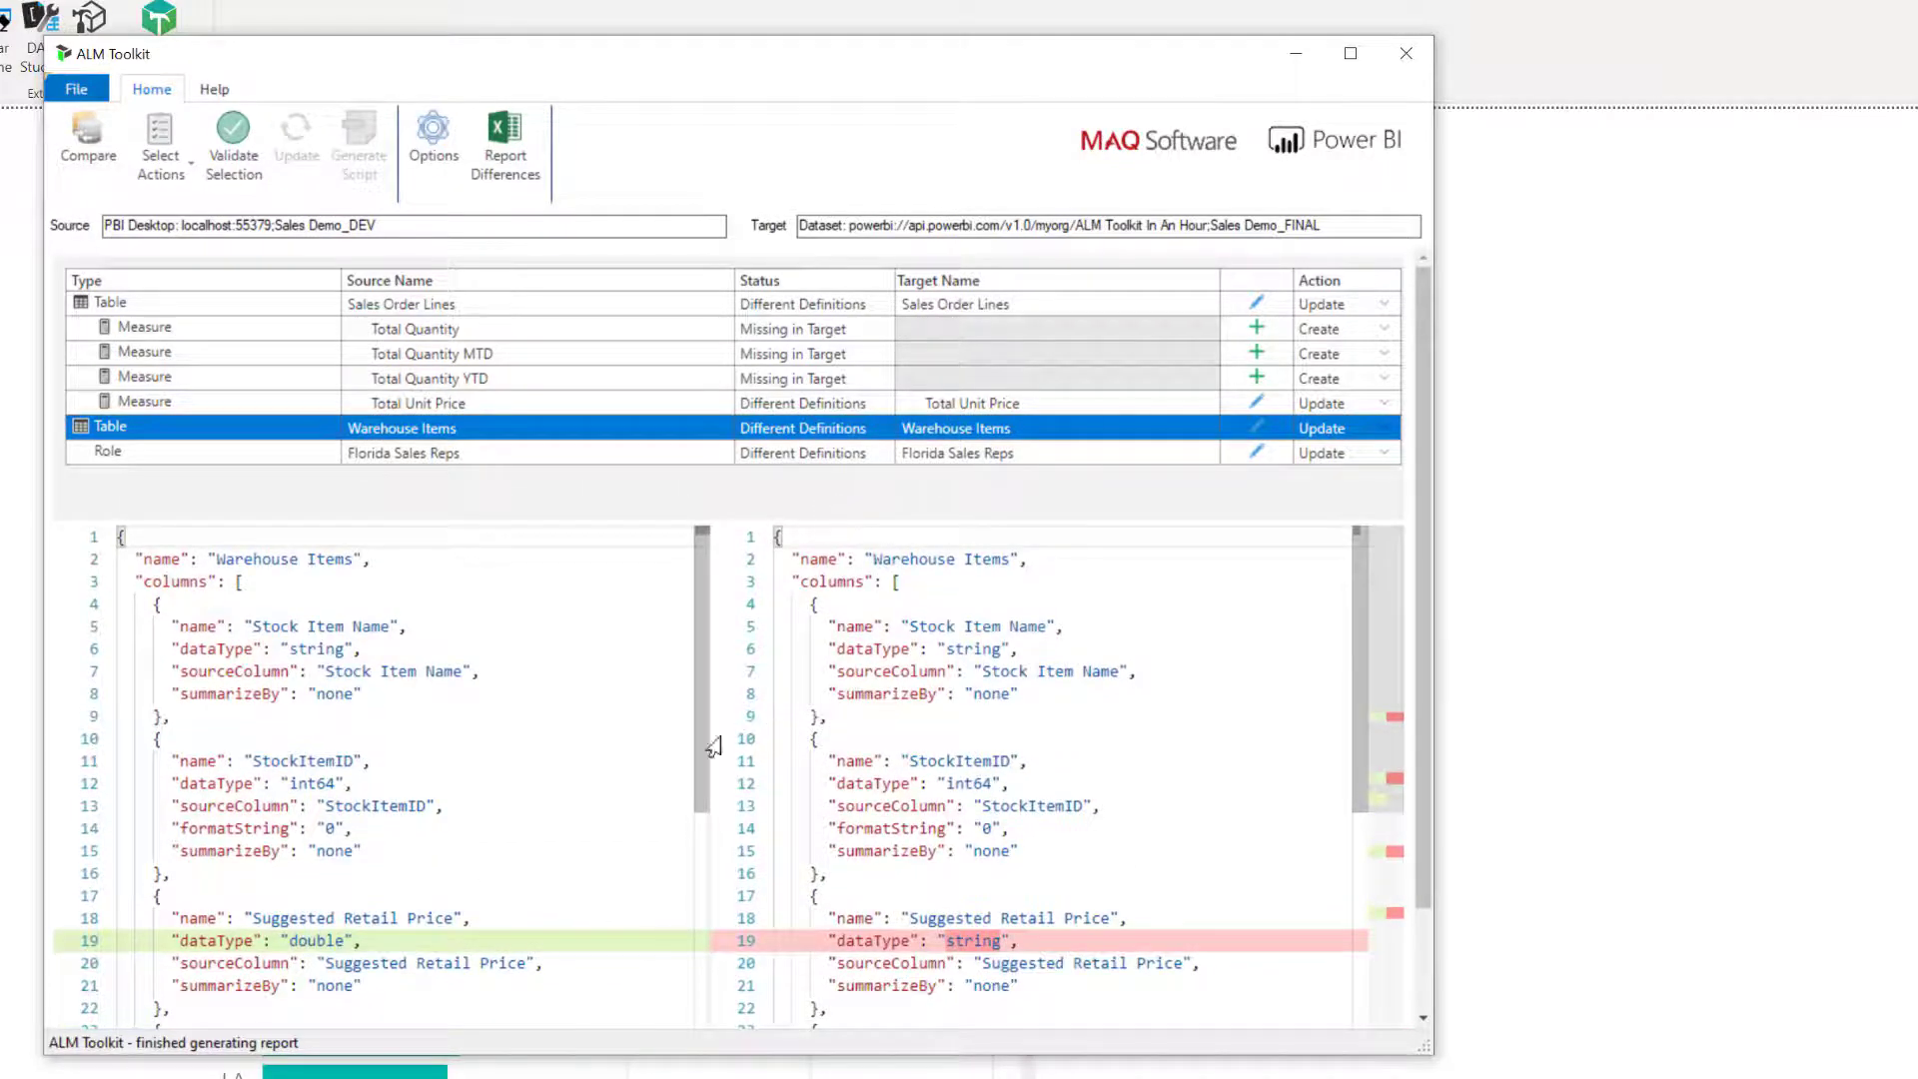
Examine the source and target definitions of Warehouse Items, the Florida Sales Reps role, the three Total Quantity measures and Total Unit Price.
{"action": "scroll", "coordinate": [415, 835], "scroll_direction": "down", "scroll_amount": 3}
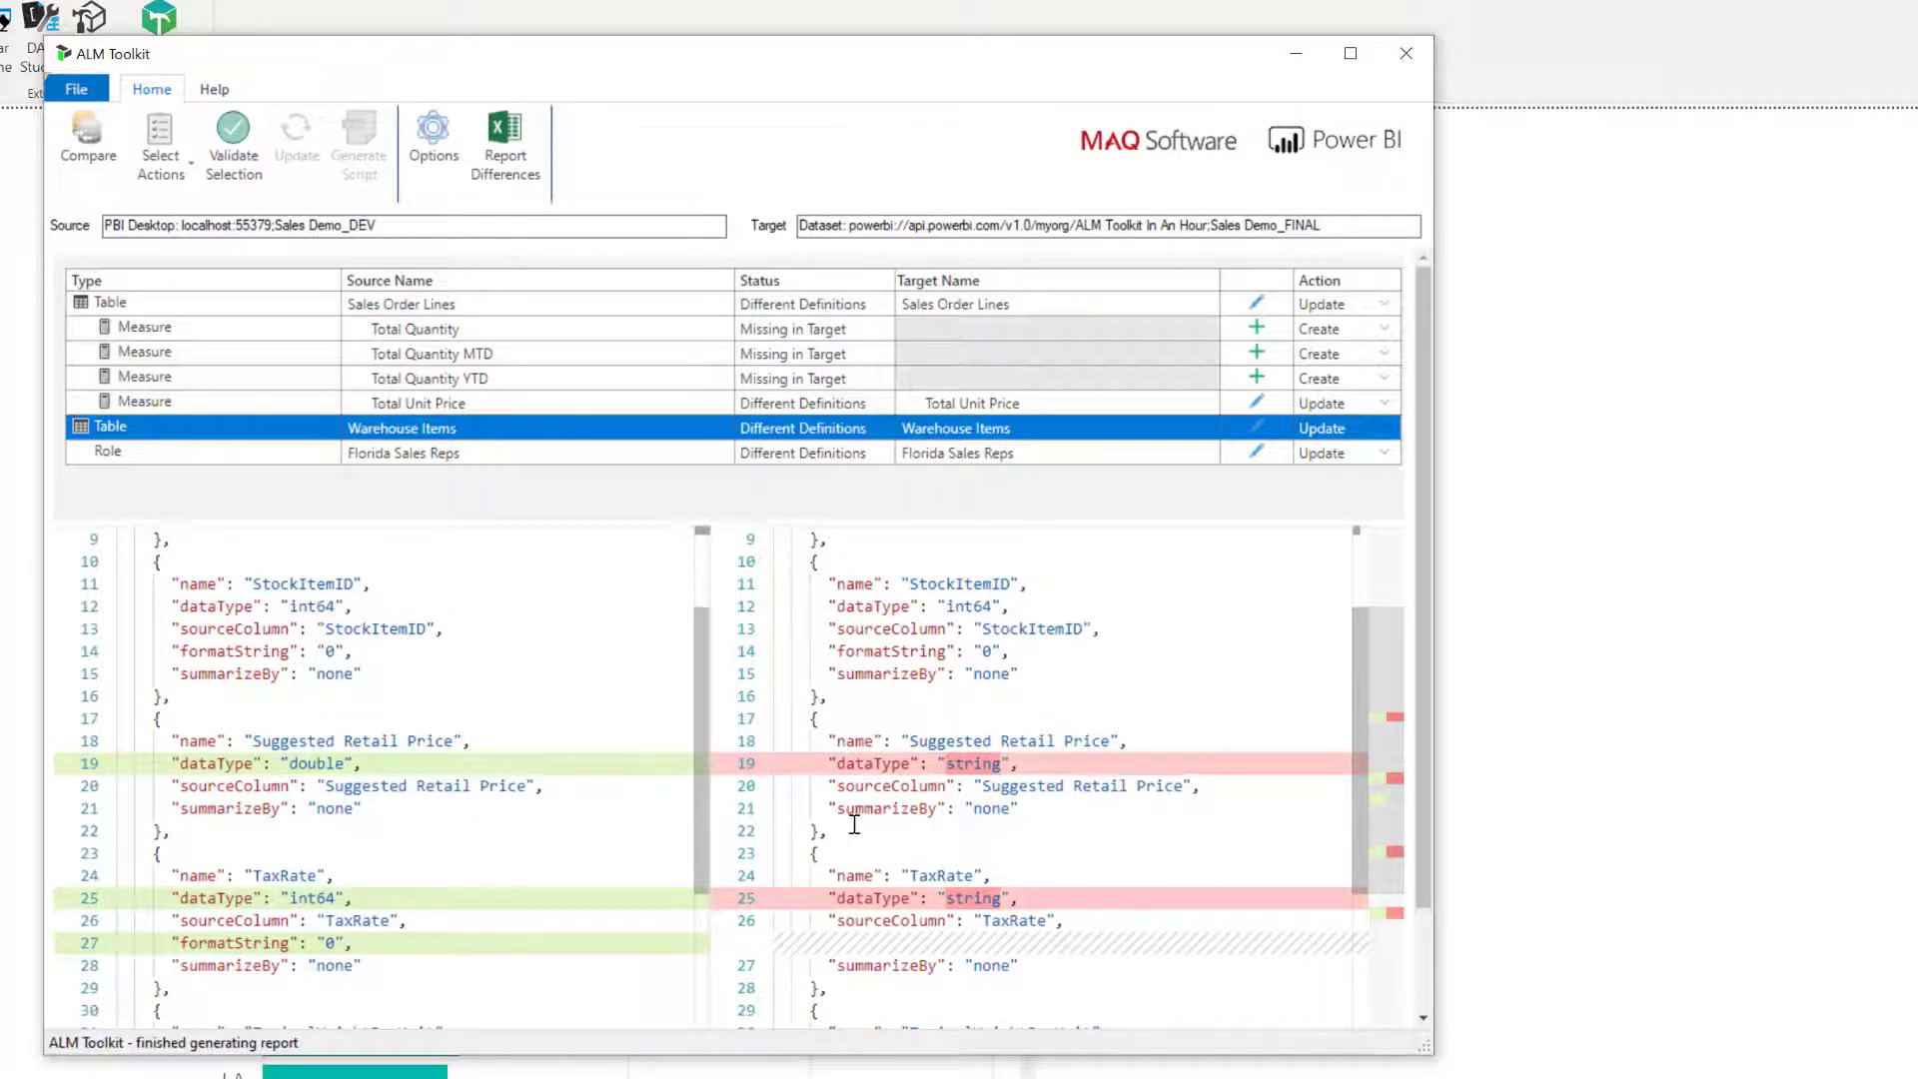
{"action": "scroll", "coordinate": [854, 824], "scroll_direction": "down", "scroll_amount": 2}
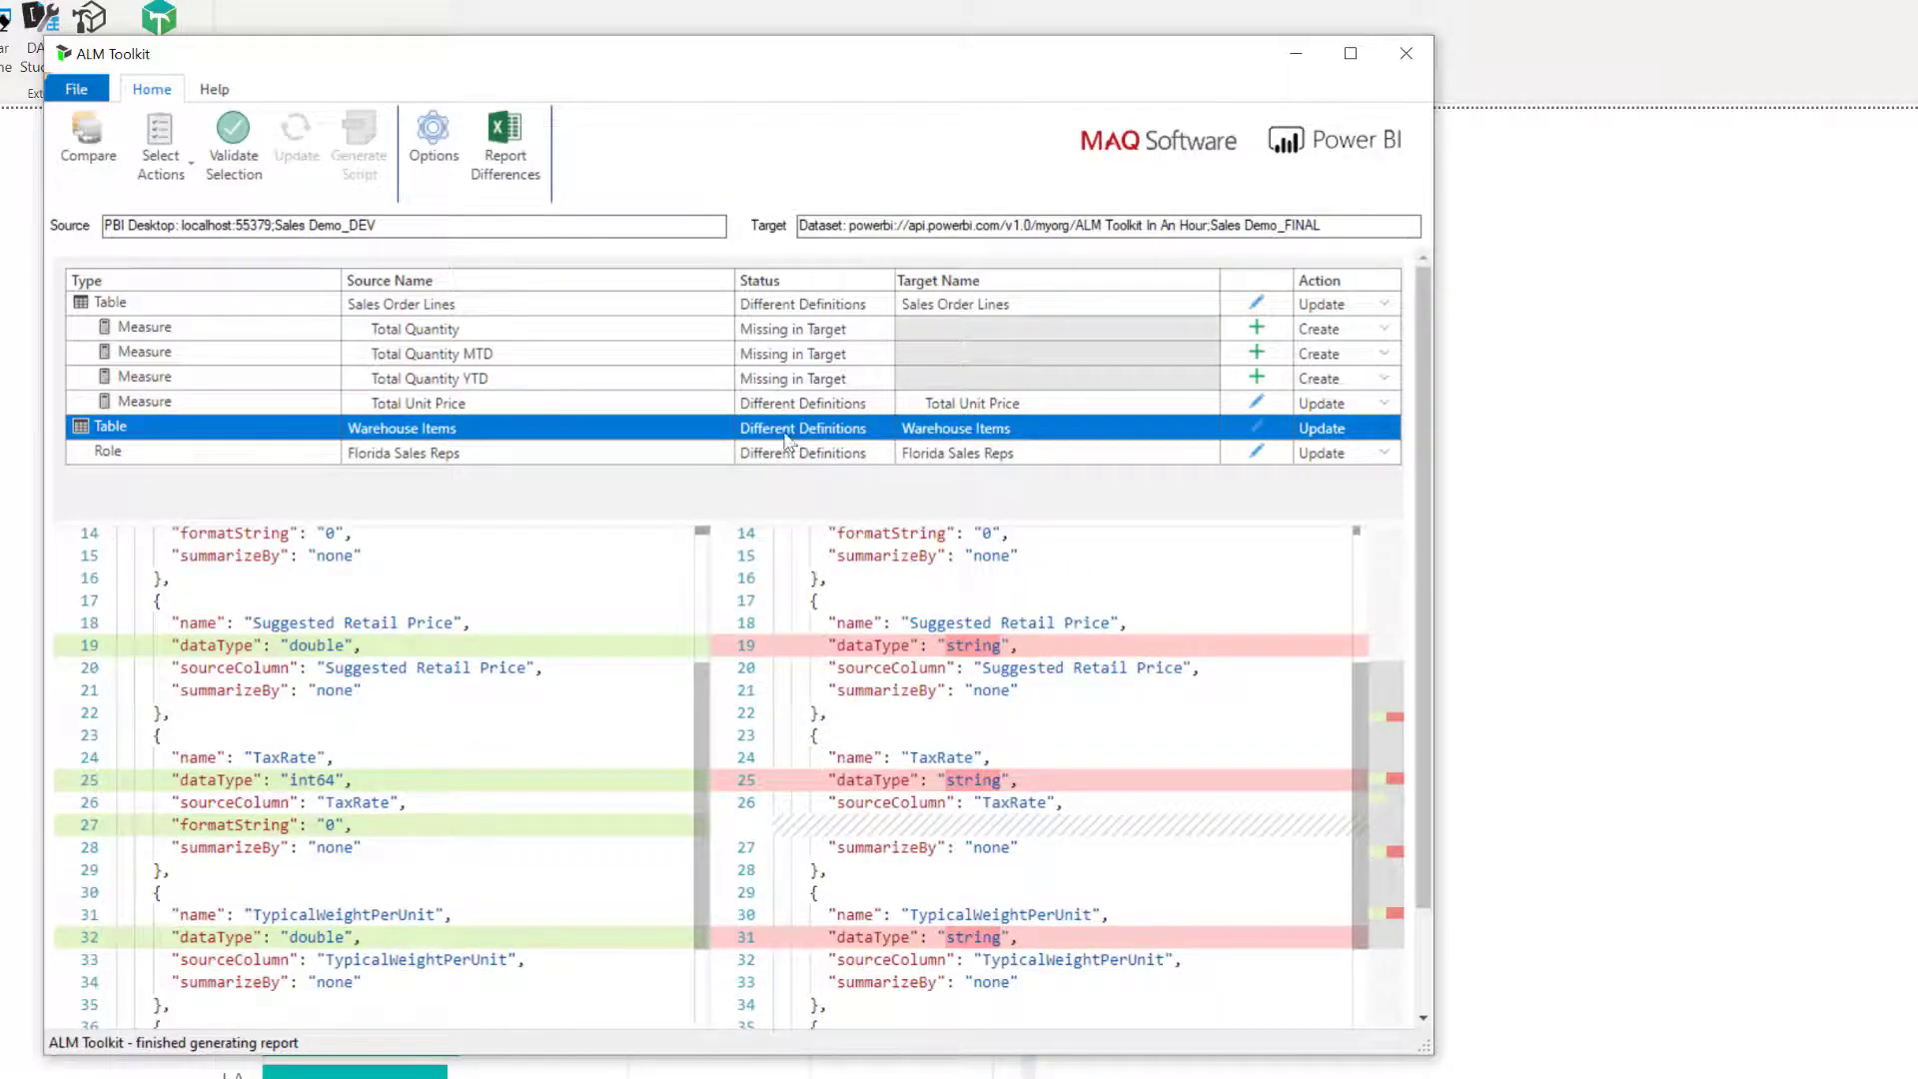
{"action": "left_click", "coordinate": [575, 455]}
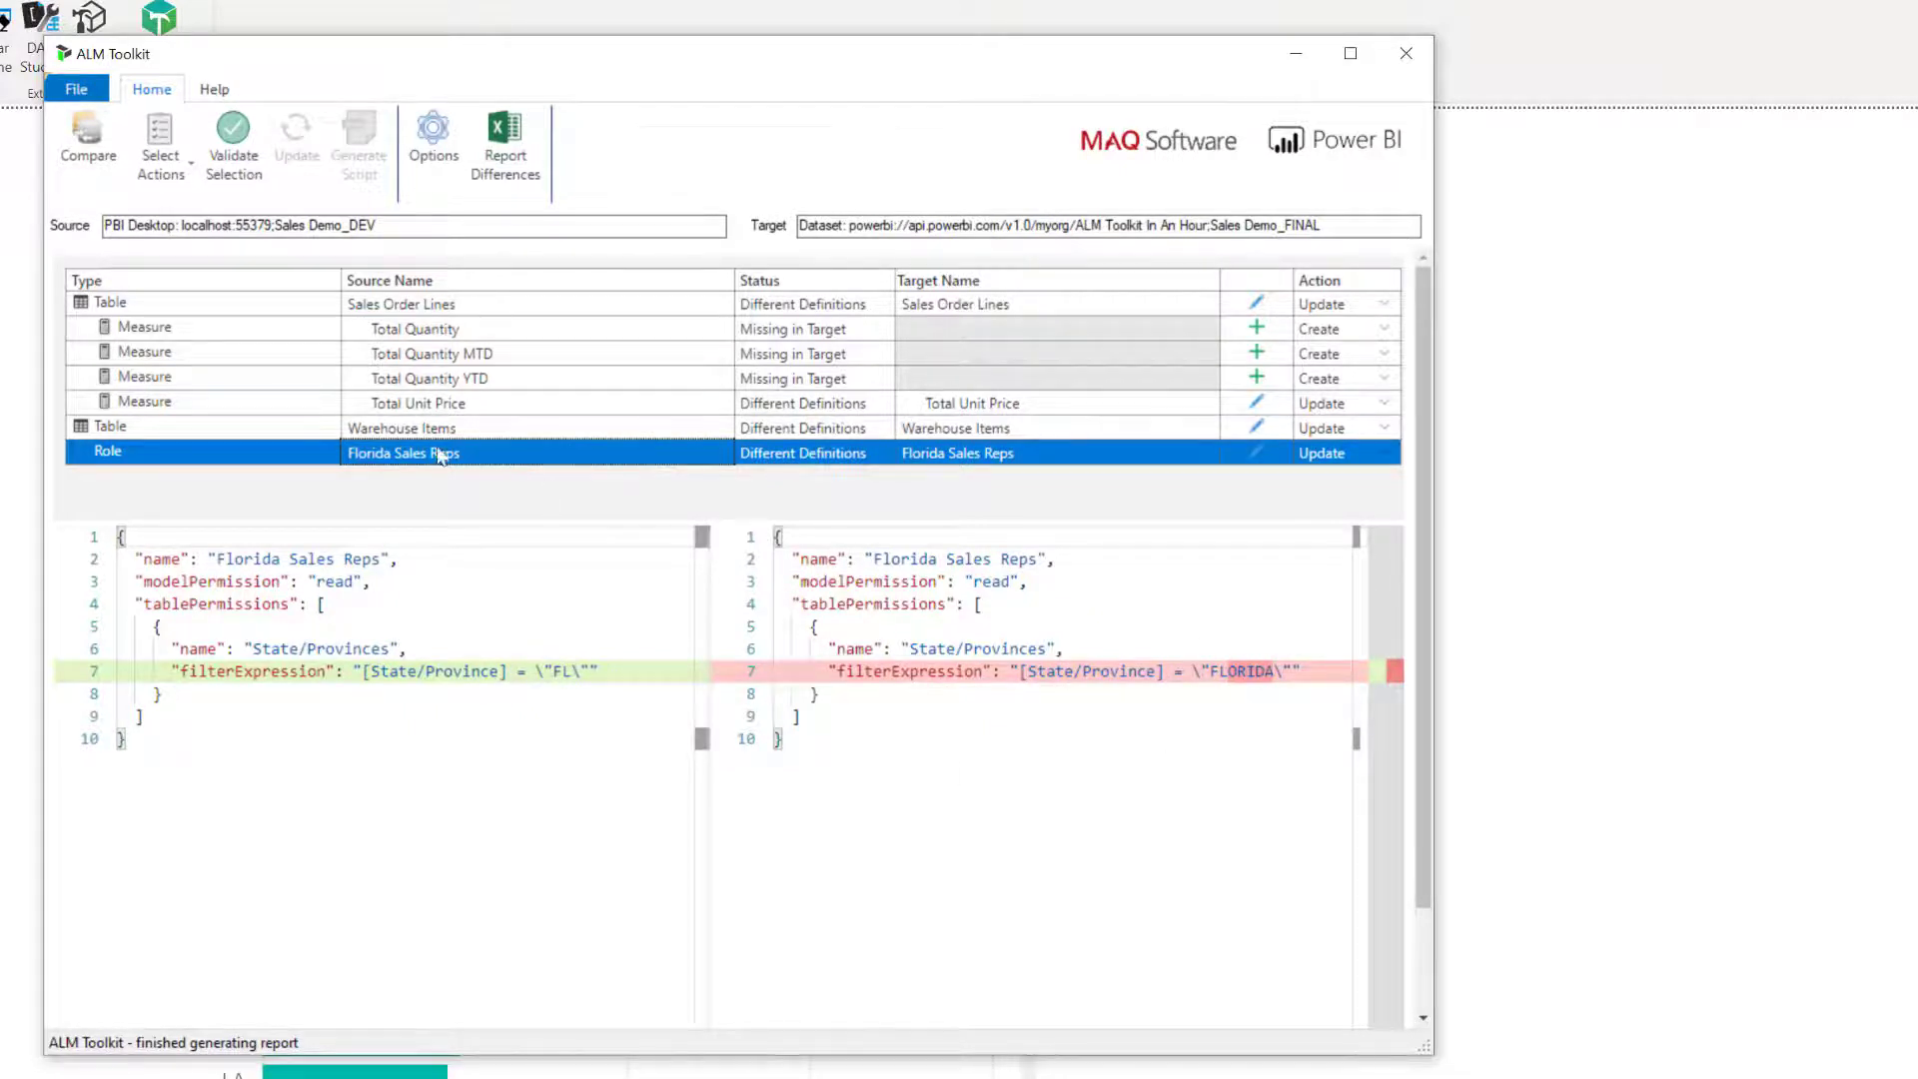
{"action": "left_click", "coordinate": [478, 326]}
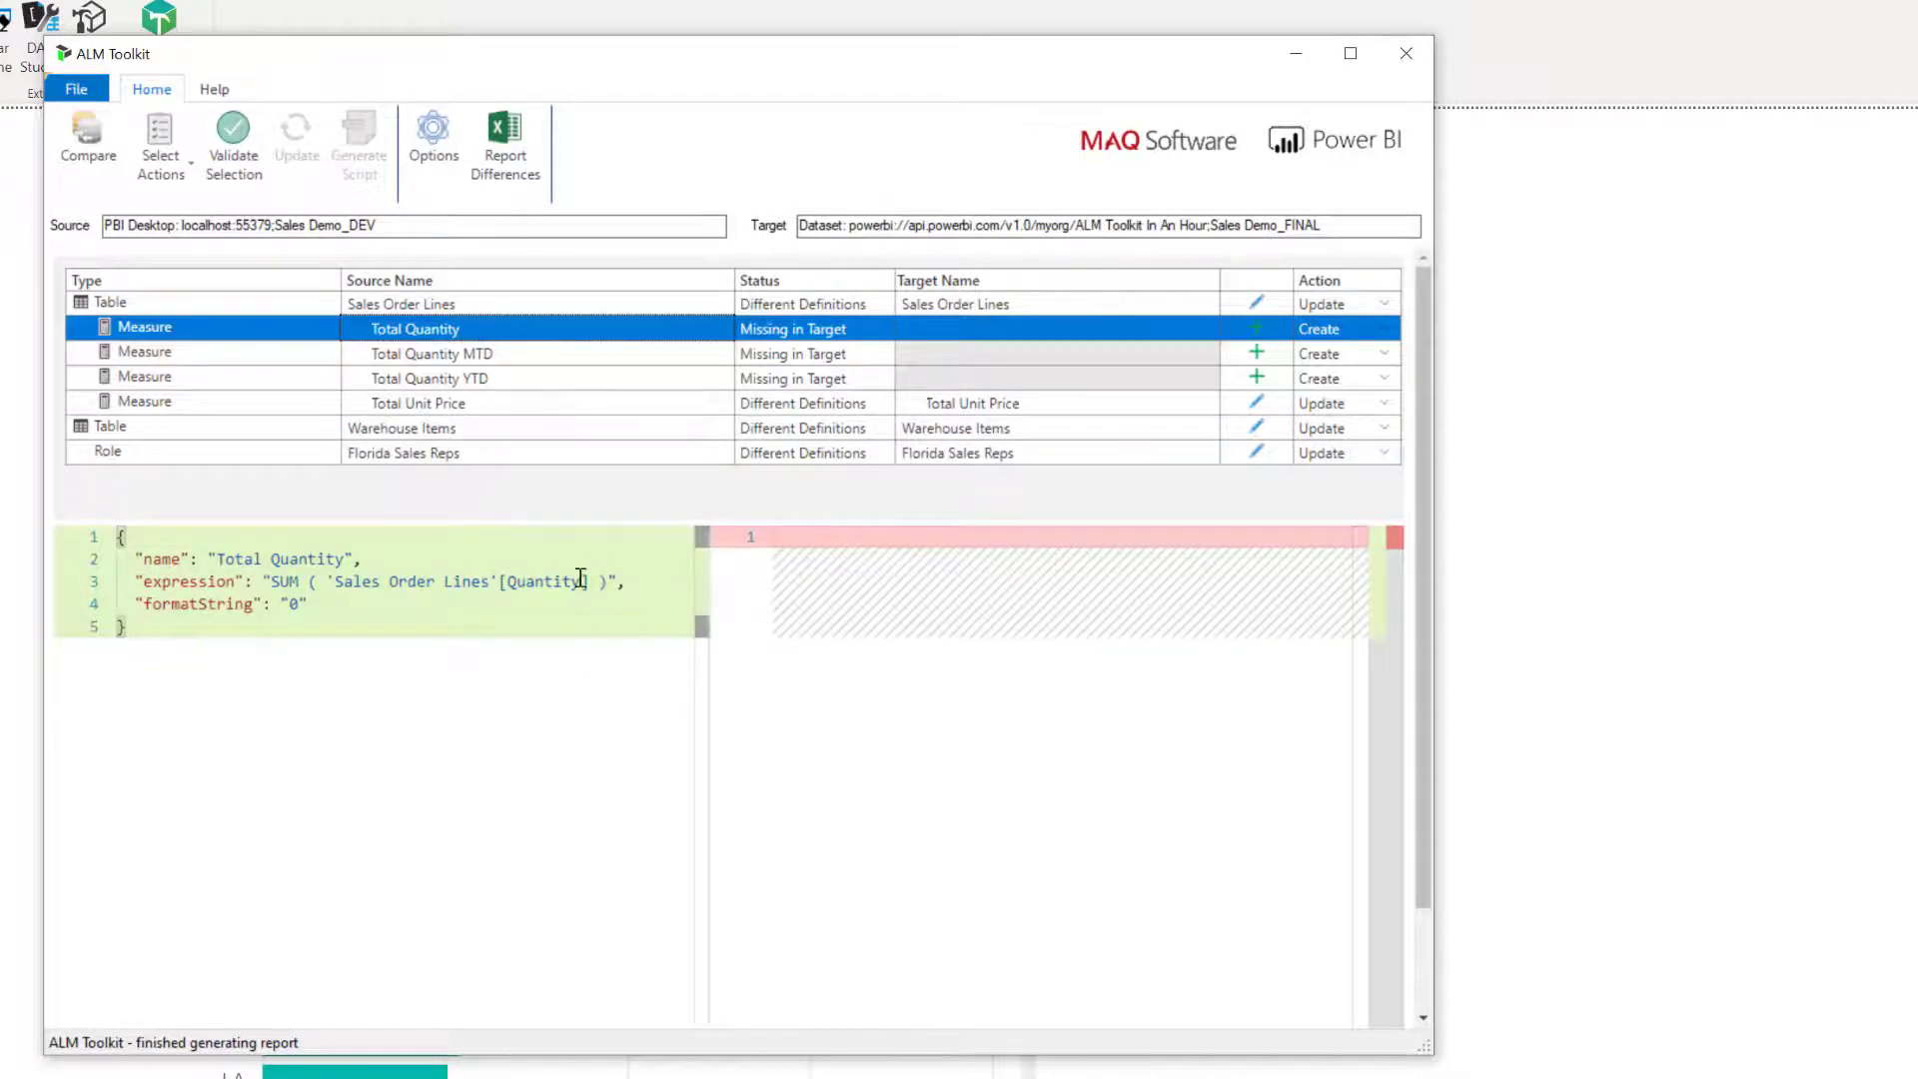
{"action": "left_click", "coordinate": [496, 358]}
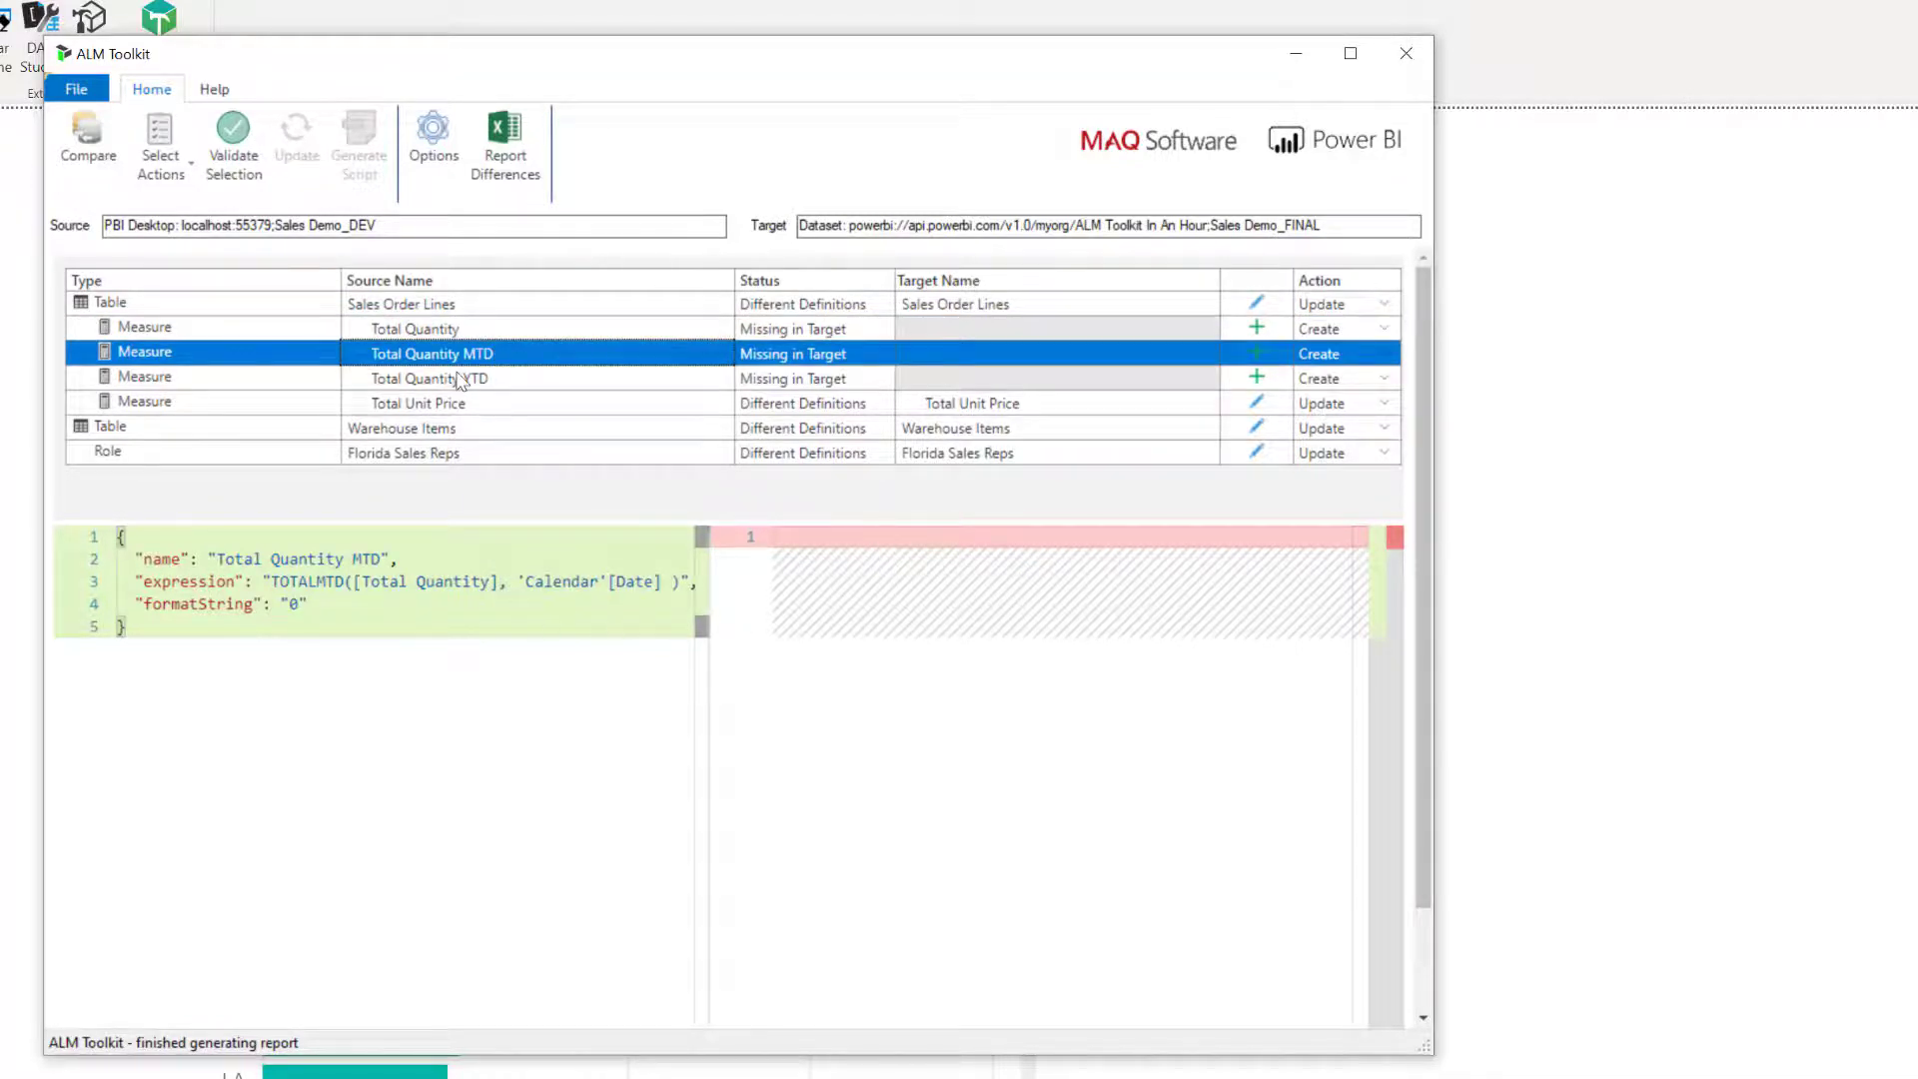
{"action": "left_click", "coordinate": [459, 380]}
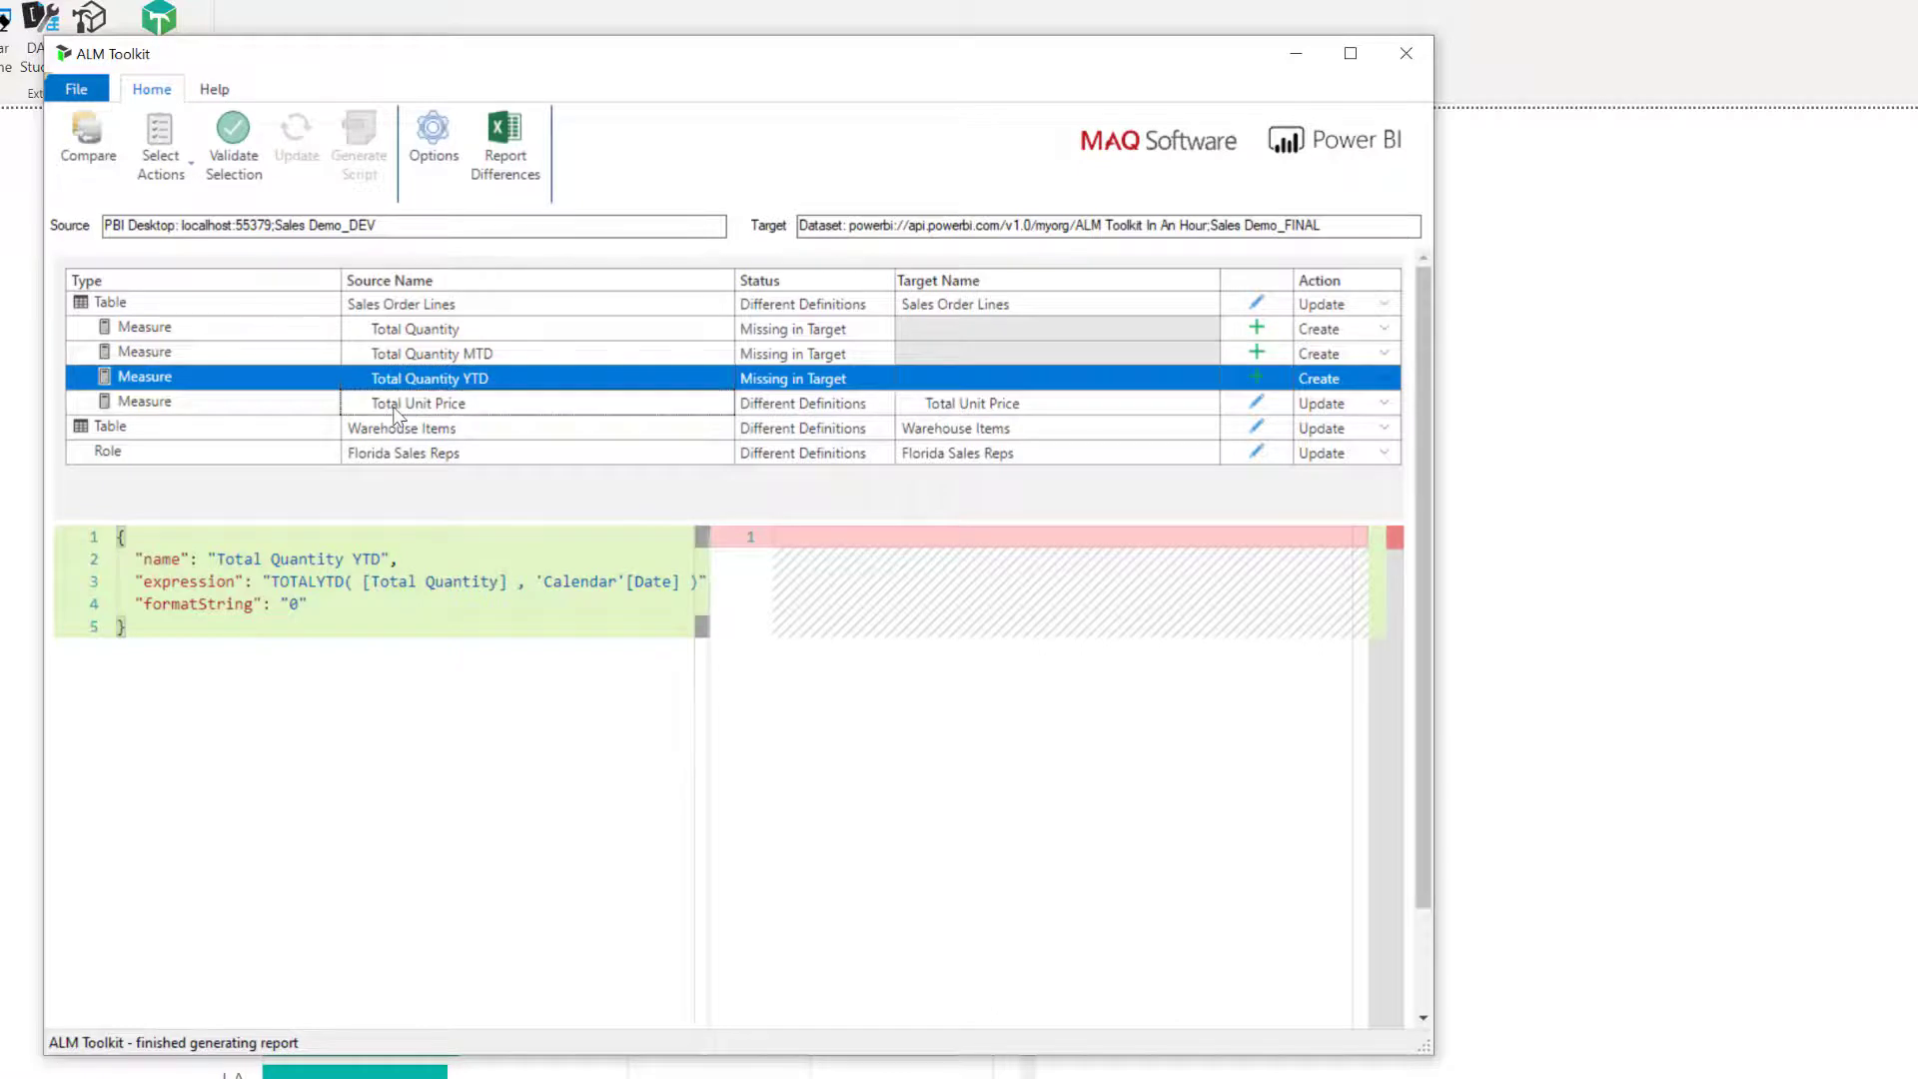
{"action": "left_click", "coordinate": [396, 410]}
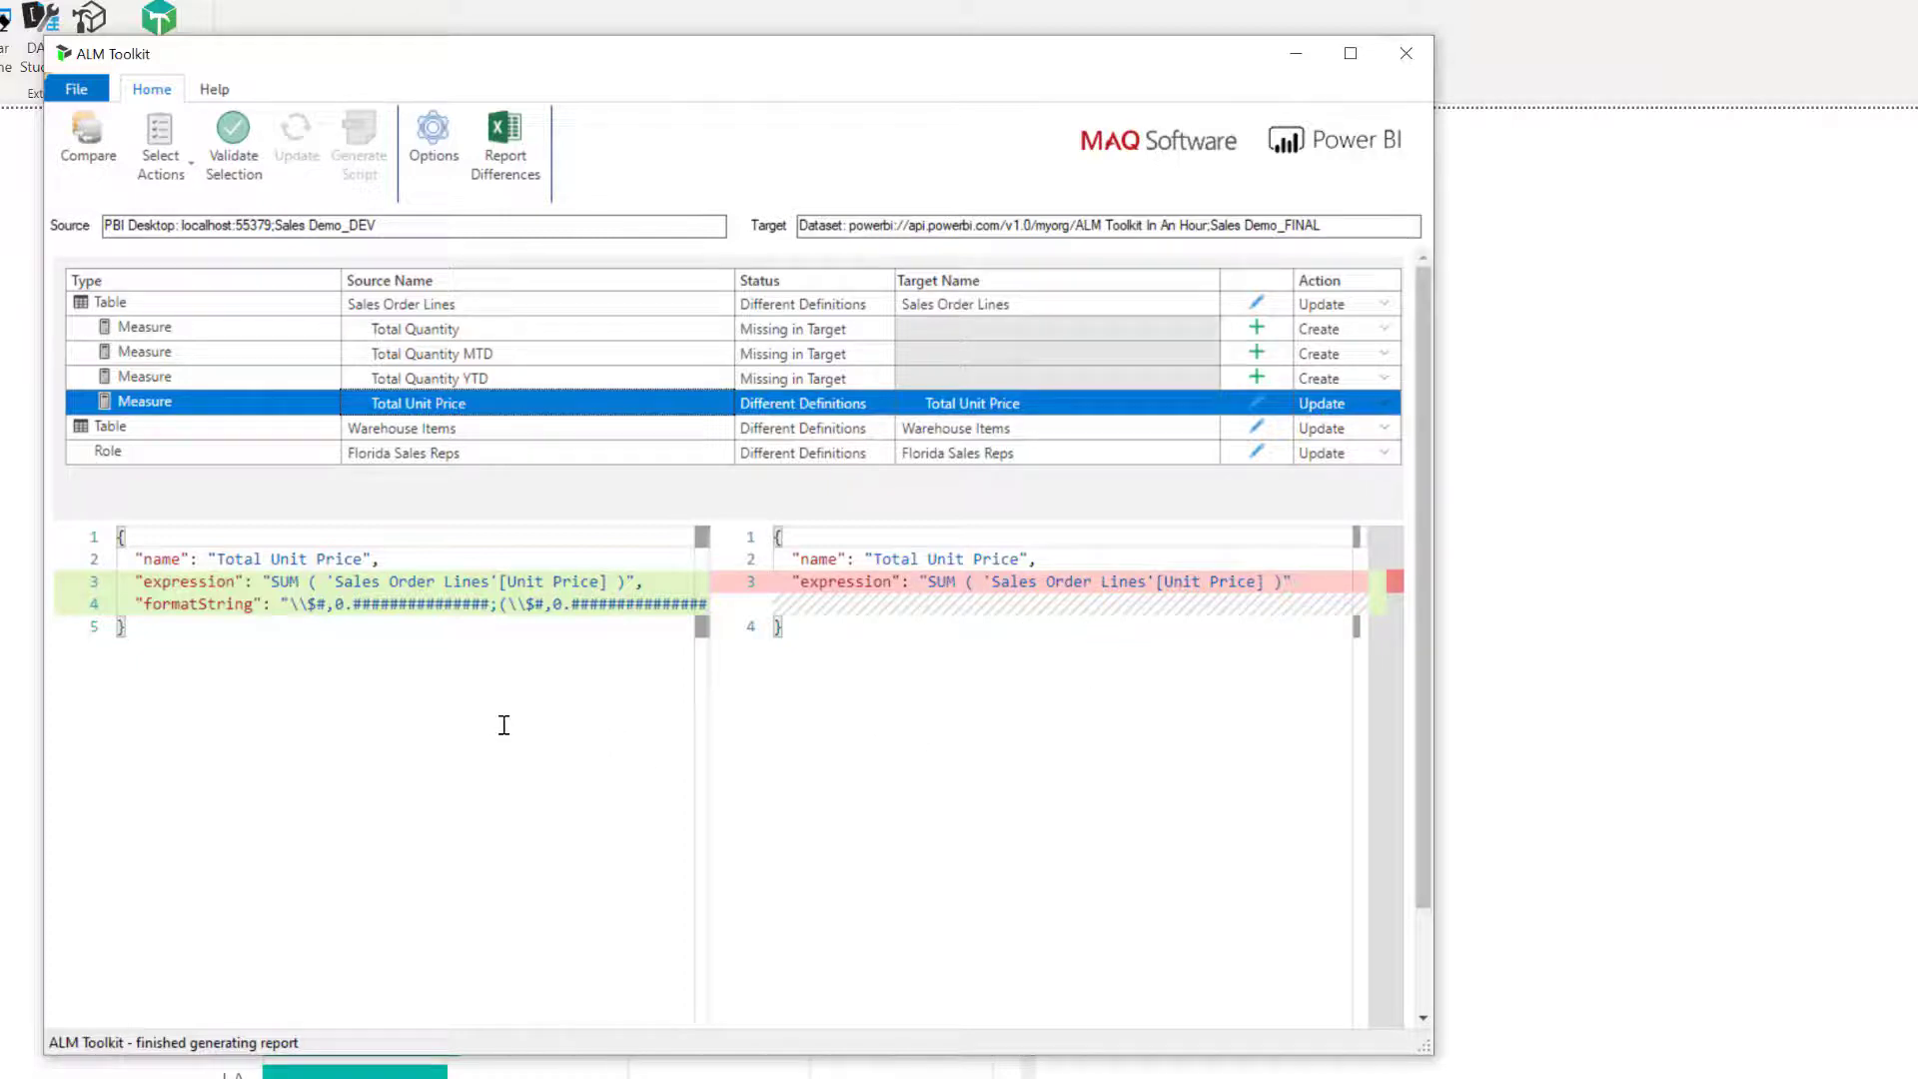
Set the action of the Total Quantity MTD and Total Quantity YTD measures to Skip, handling both as one selection.
{"action": "left_click", "coordinate": [471, 354]}
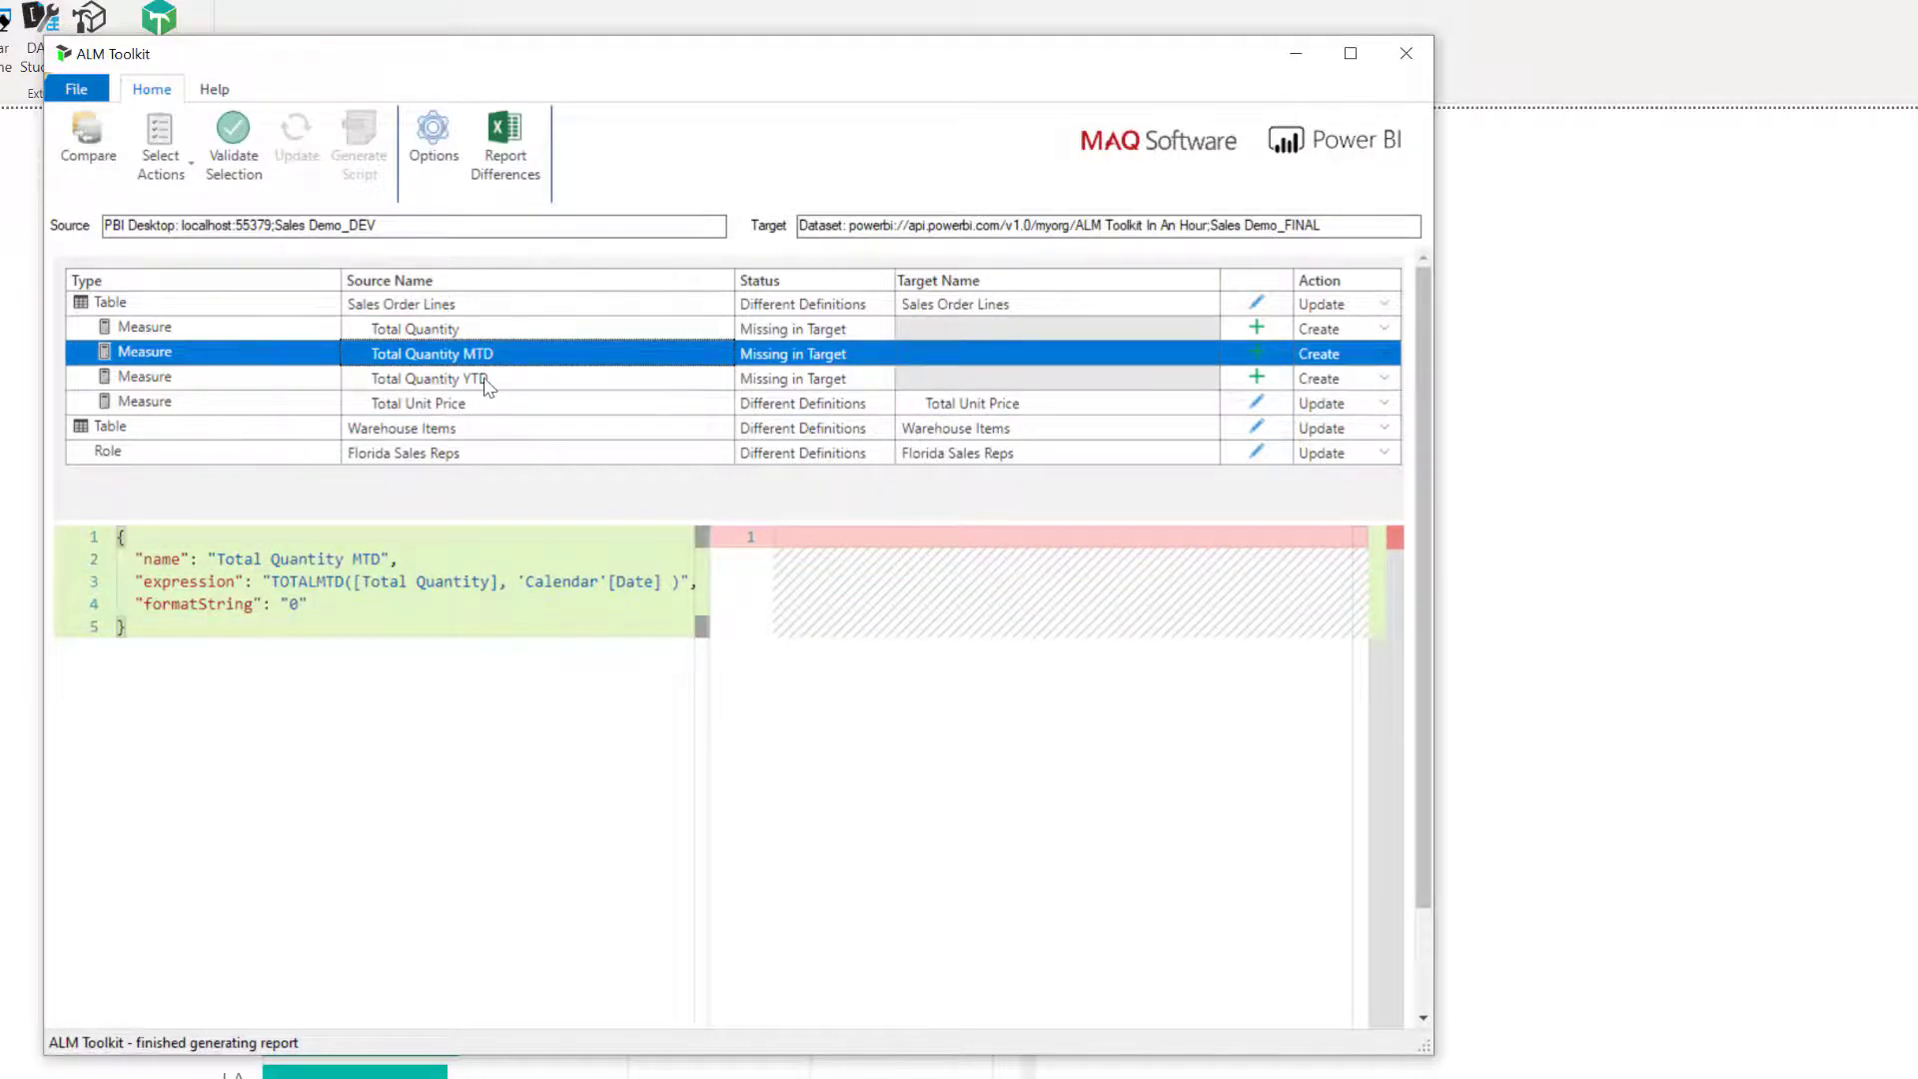
{"action": "left_click", "coordinate": [1385, 355]}
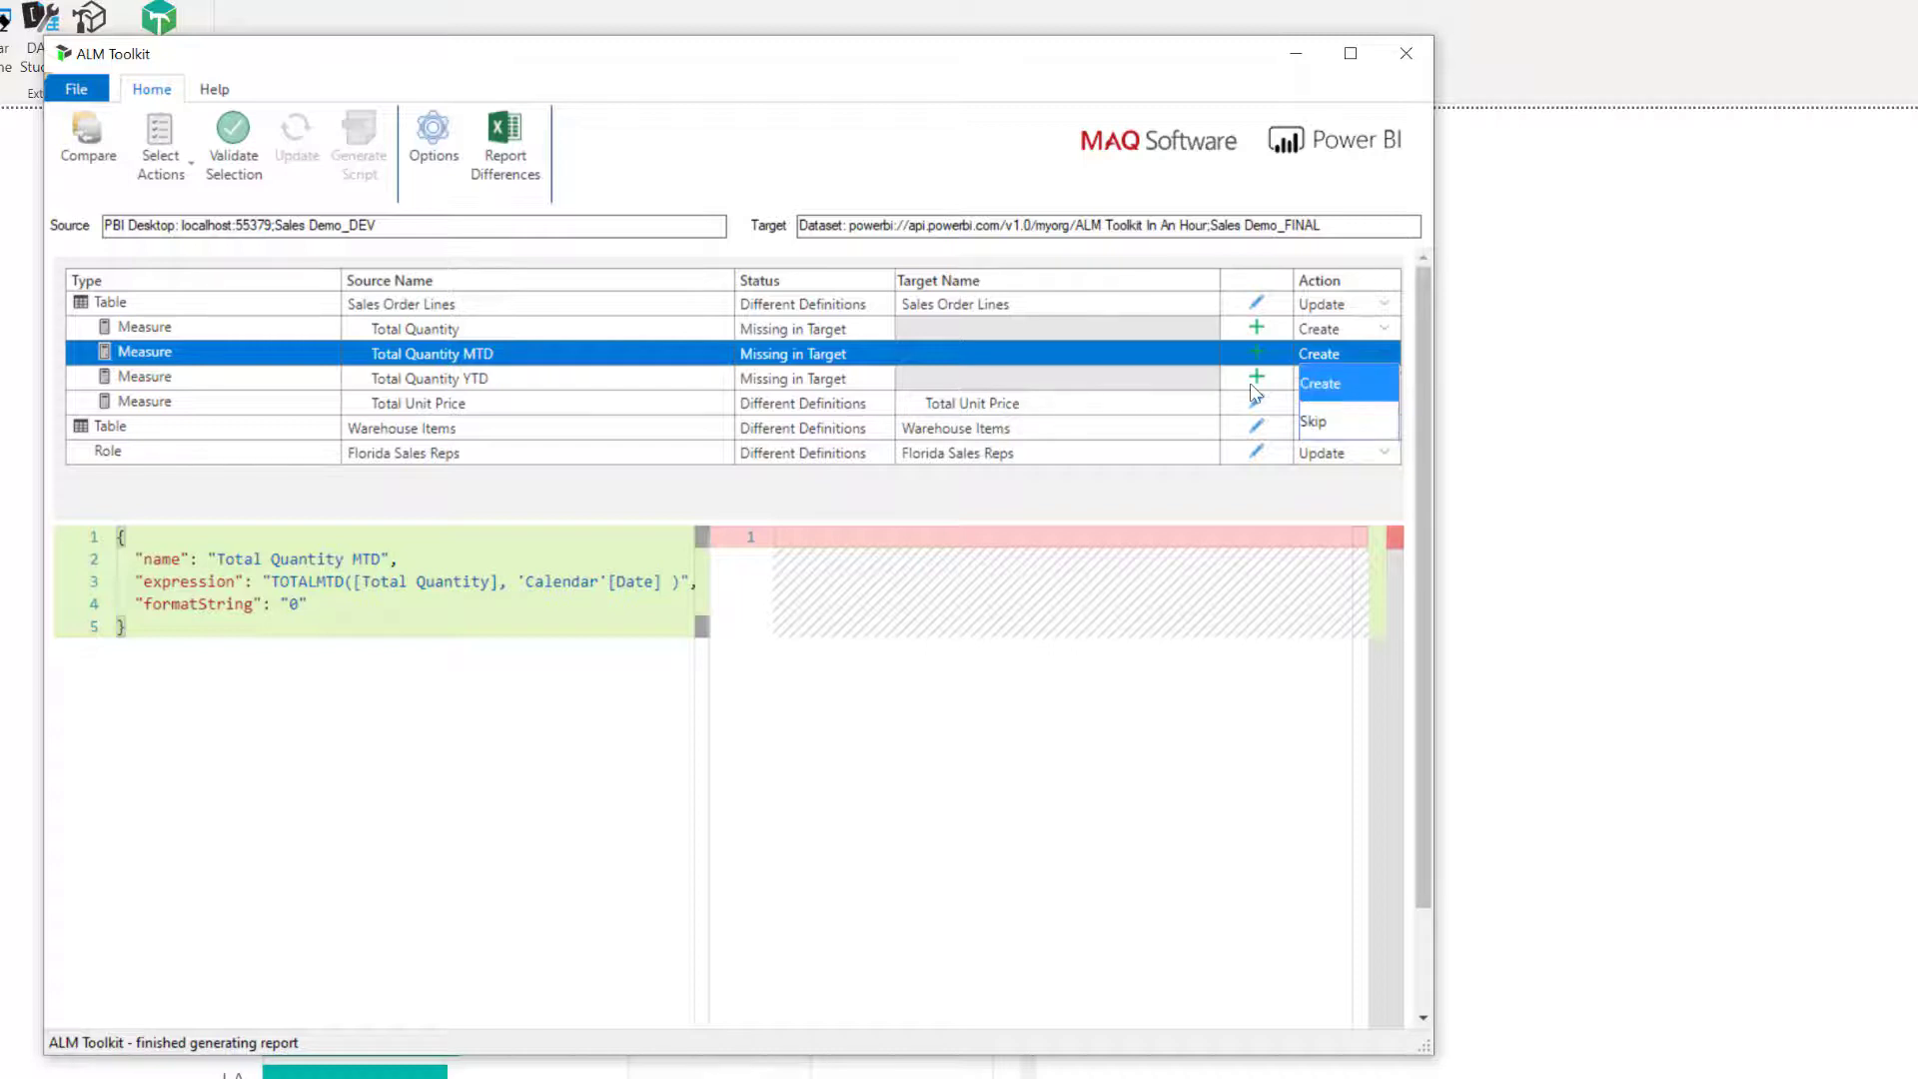
{"action": "left_click", "coordinate": [1120, 380]}
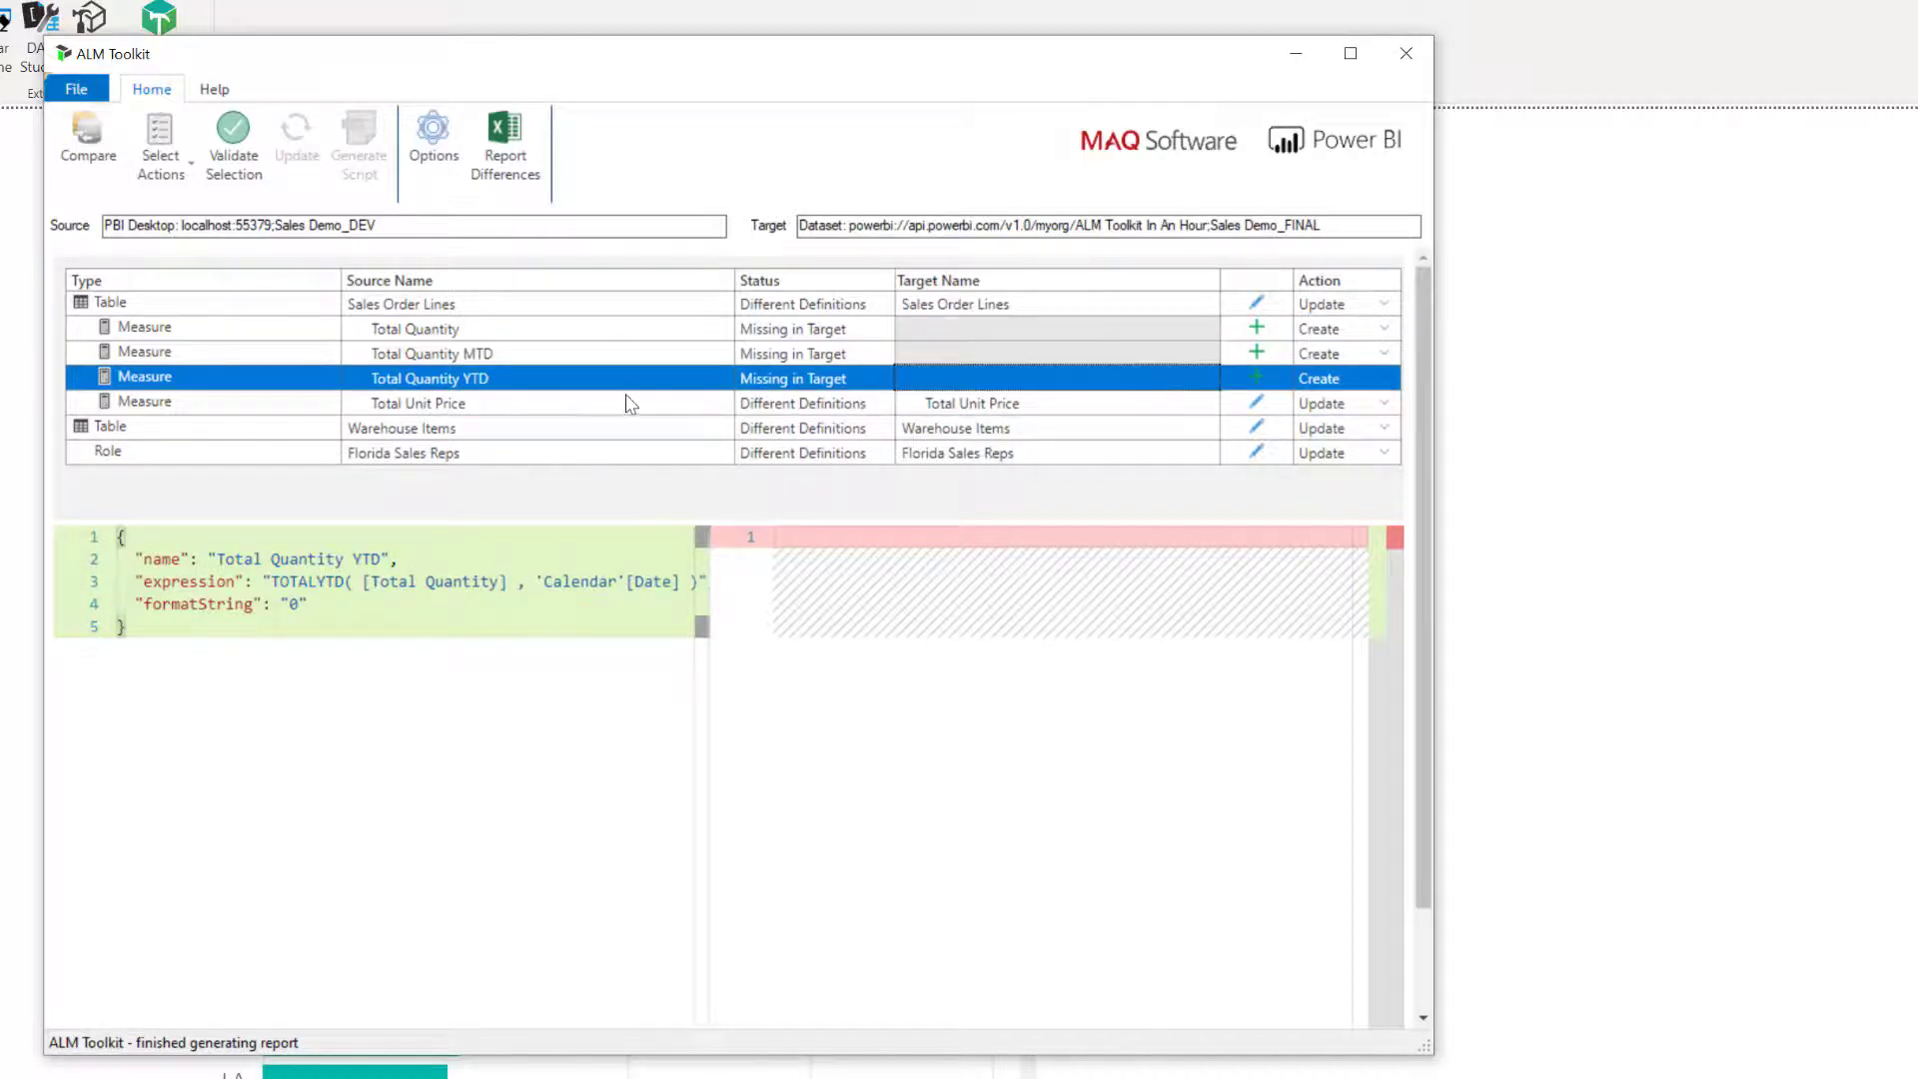
{"action": "left_click", "coordinate": [621, 355]}
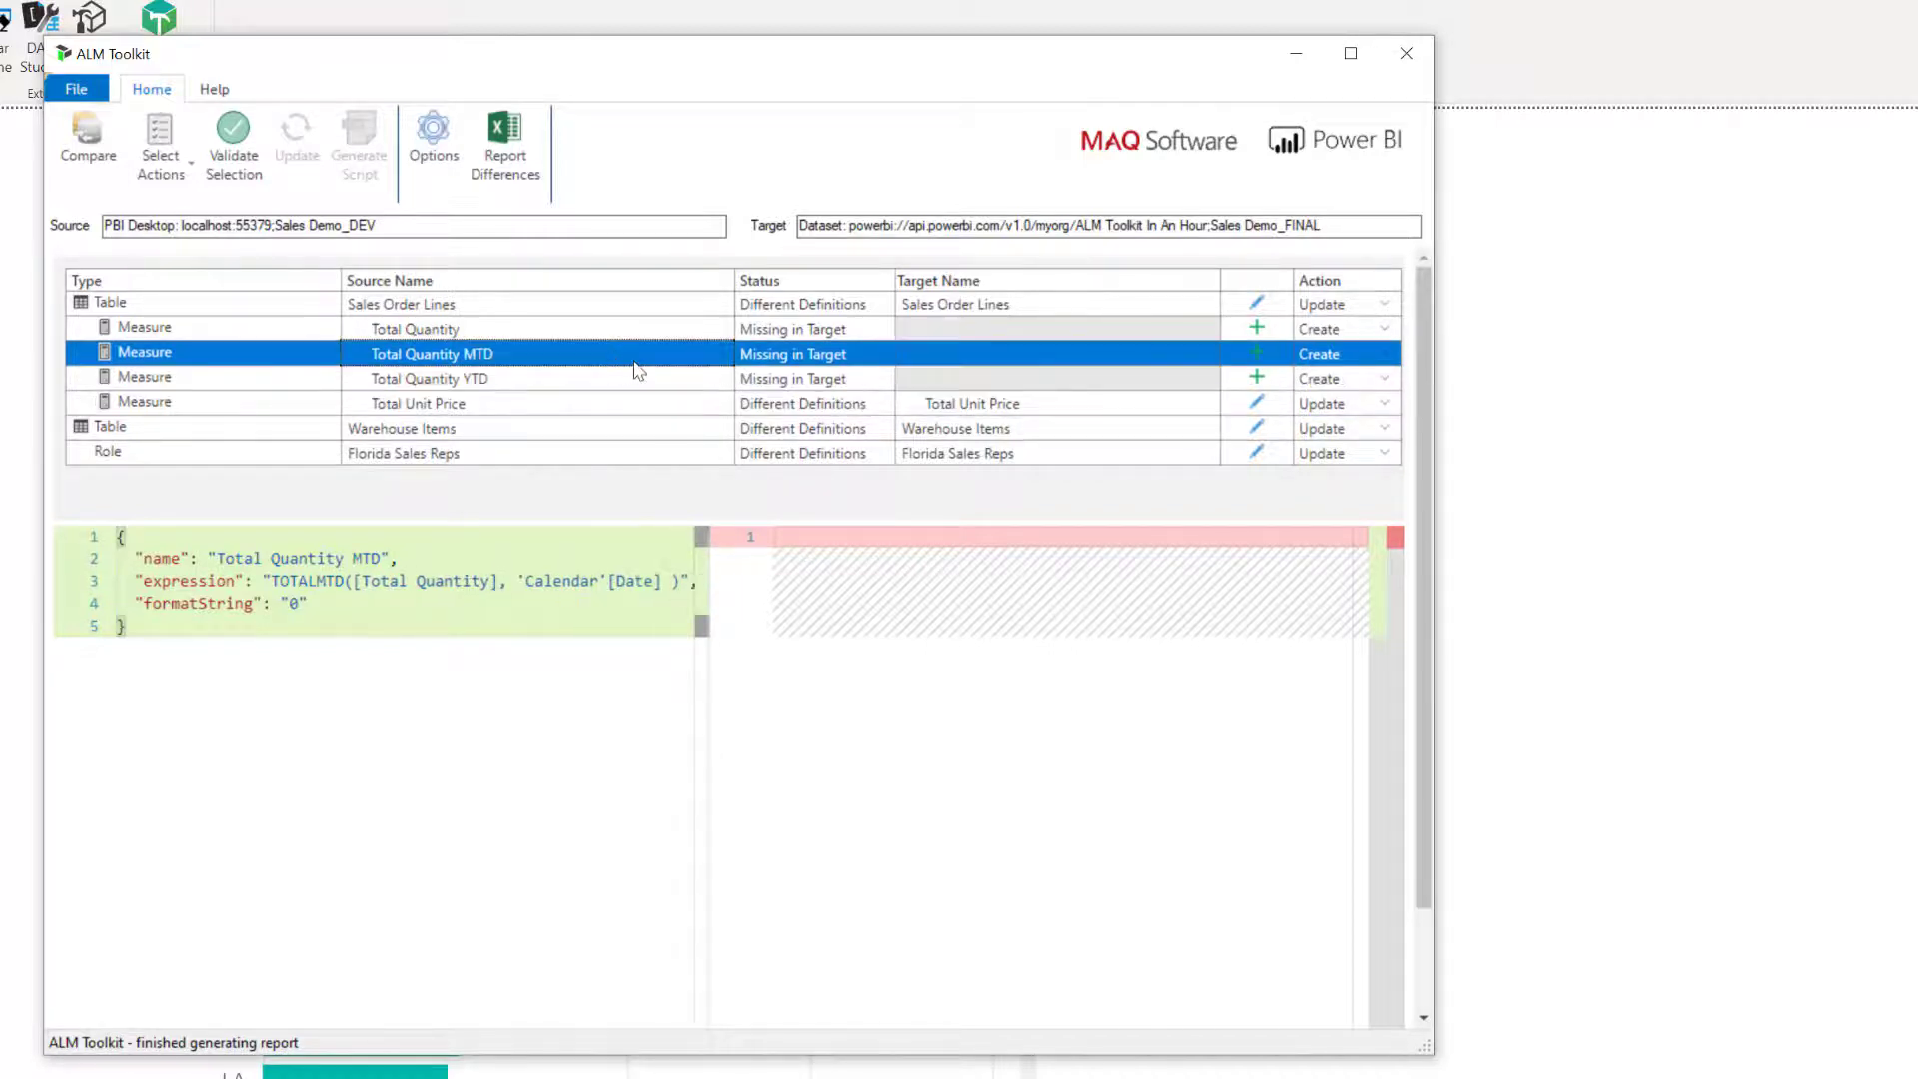
{"action": "left_click", "coordinate": [600, 384], "text": "shift"}
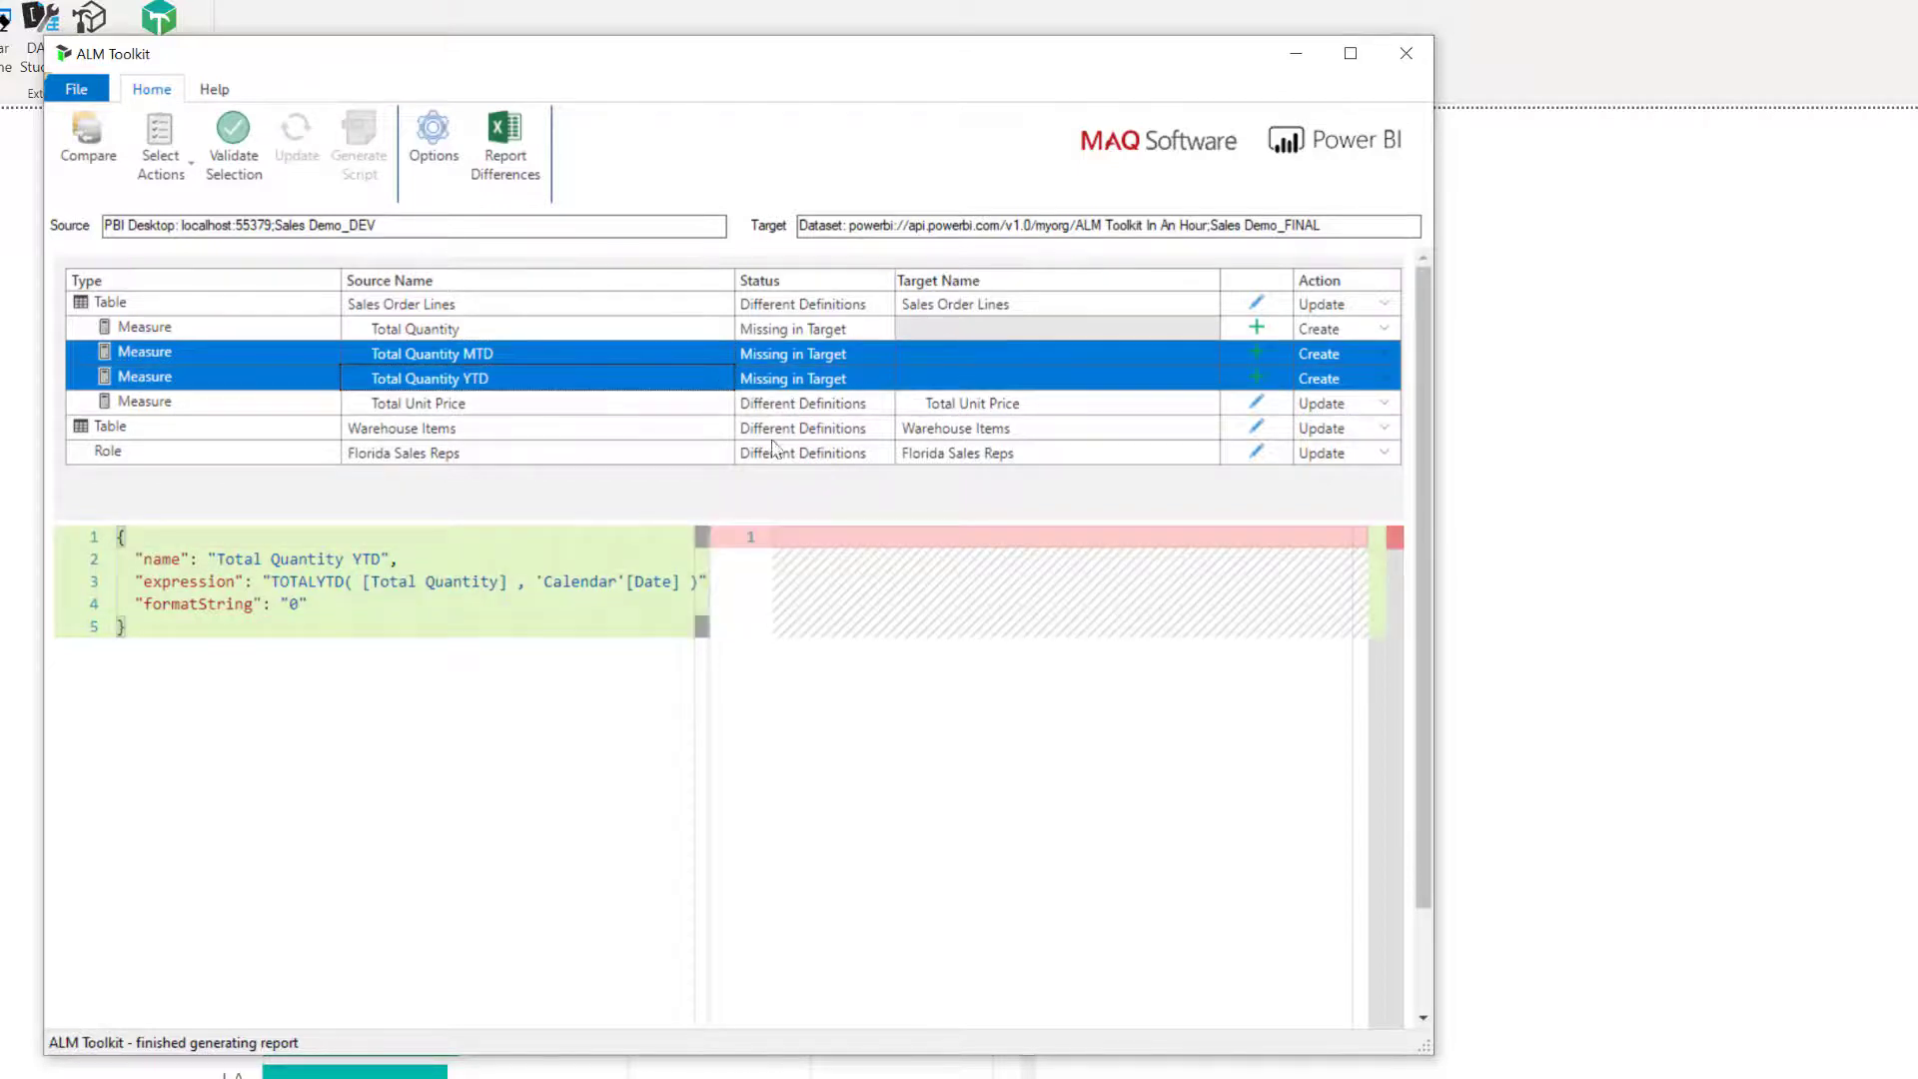
{"action": "right_click", "coordinate": [859, 354]}
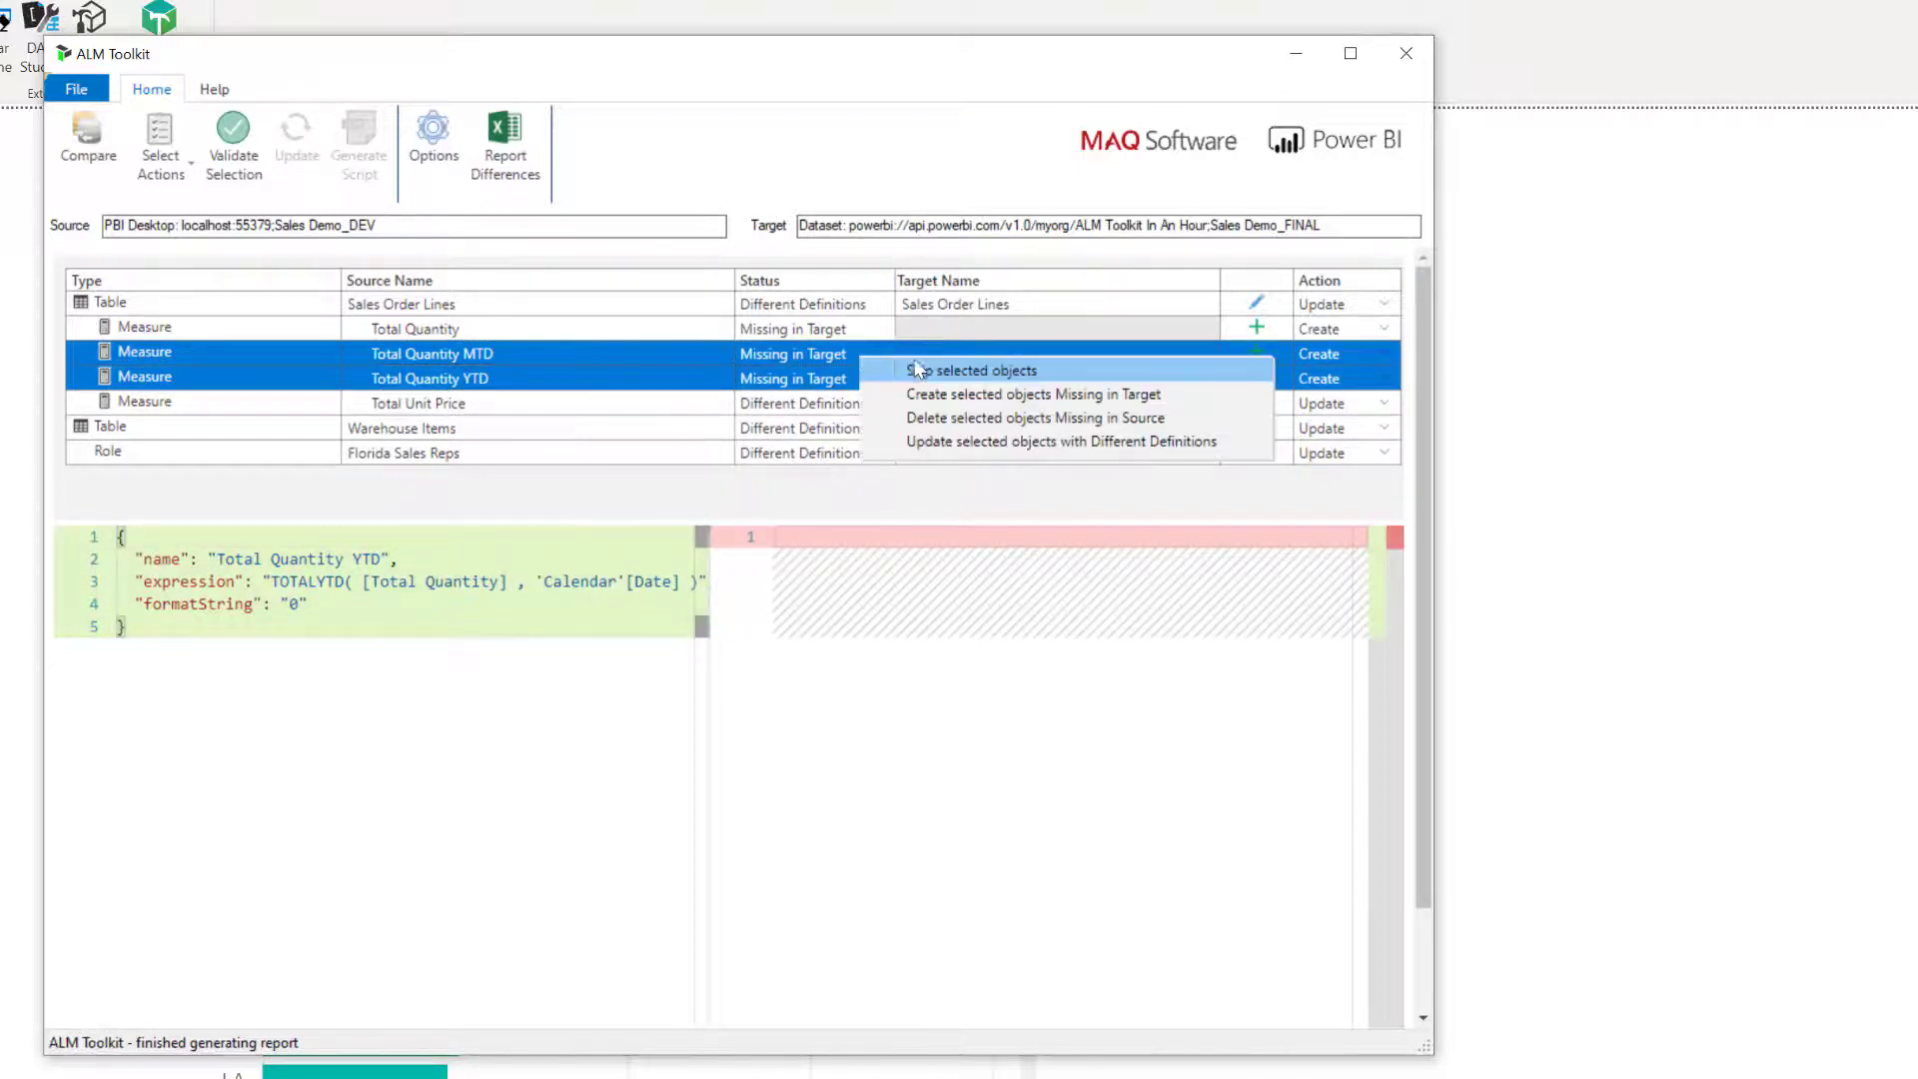
{"action": "left_click", "coordinate": [1059, 369]}
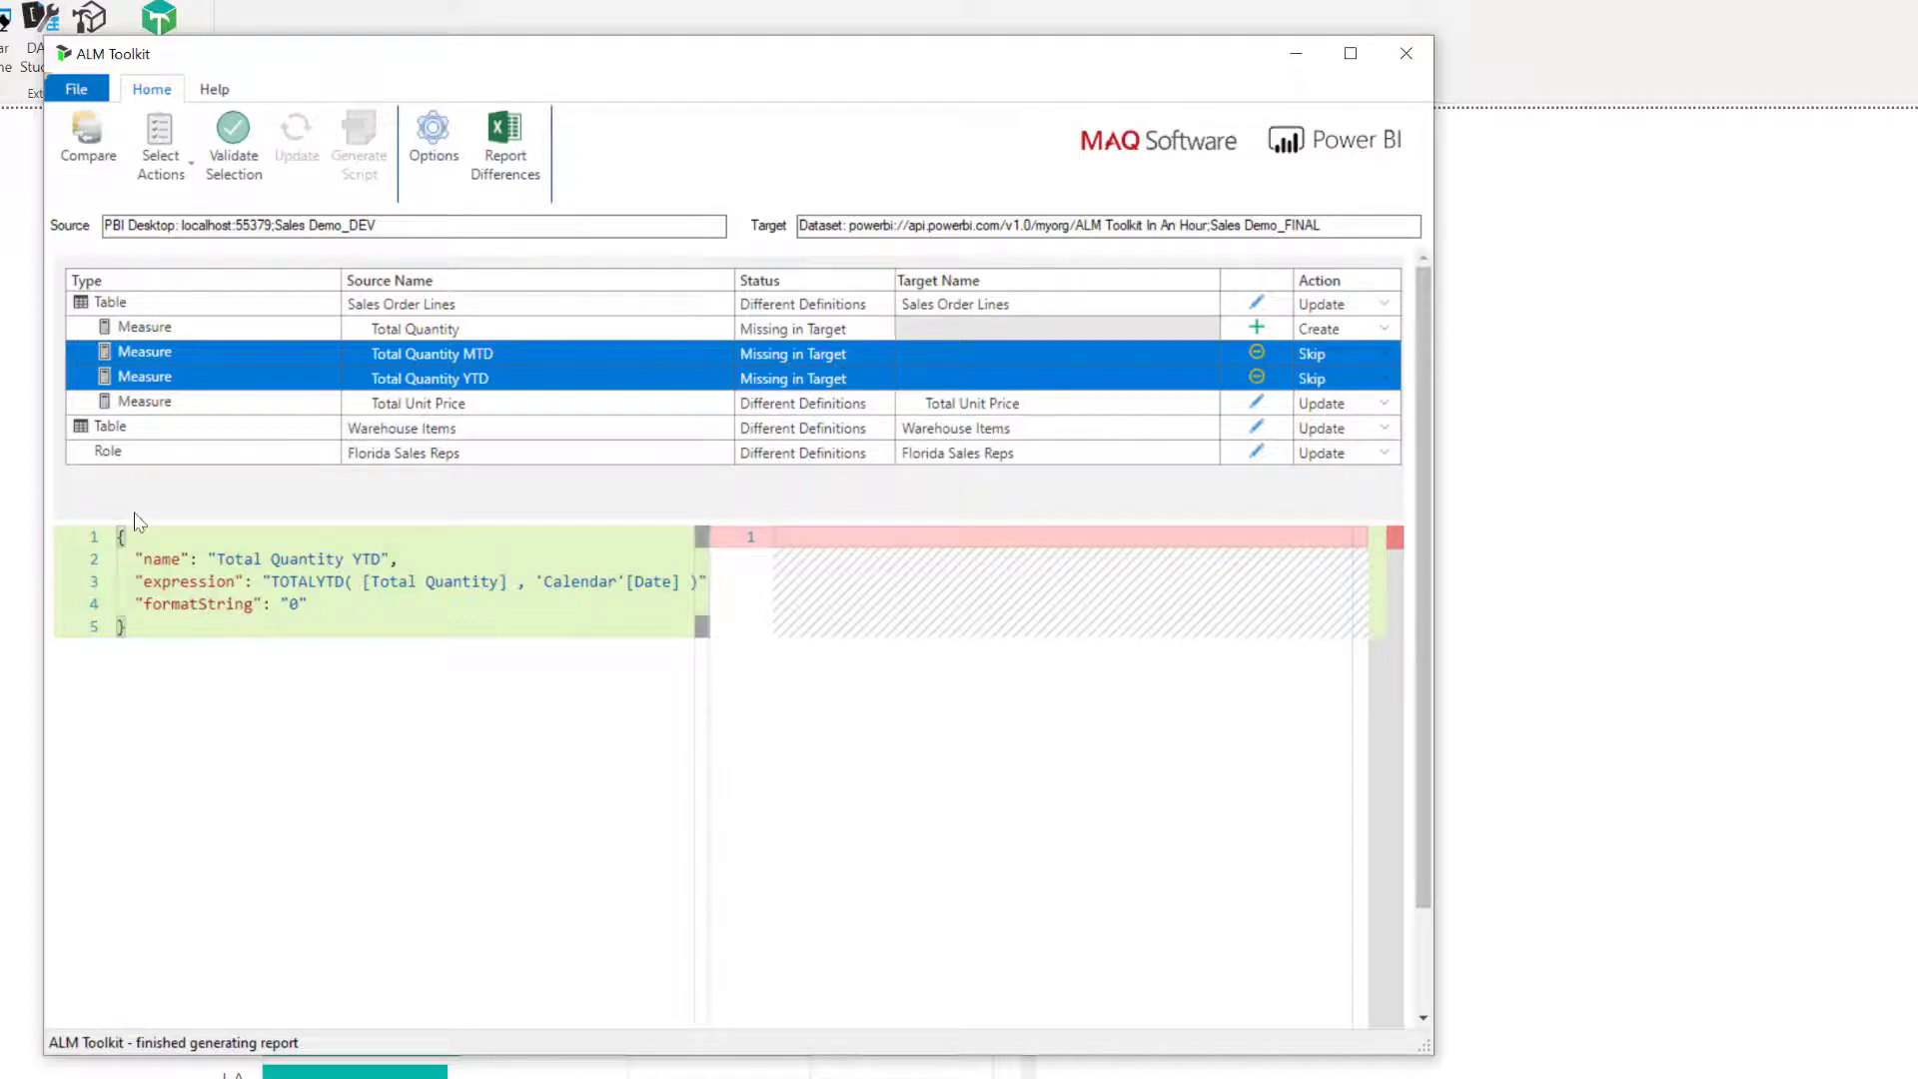
Validate the selected changes and deploy them to the Sales Demo_FINAL target dataset.
{"action": "left_click", "coordinate": [223, 152]}
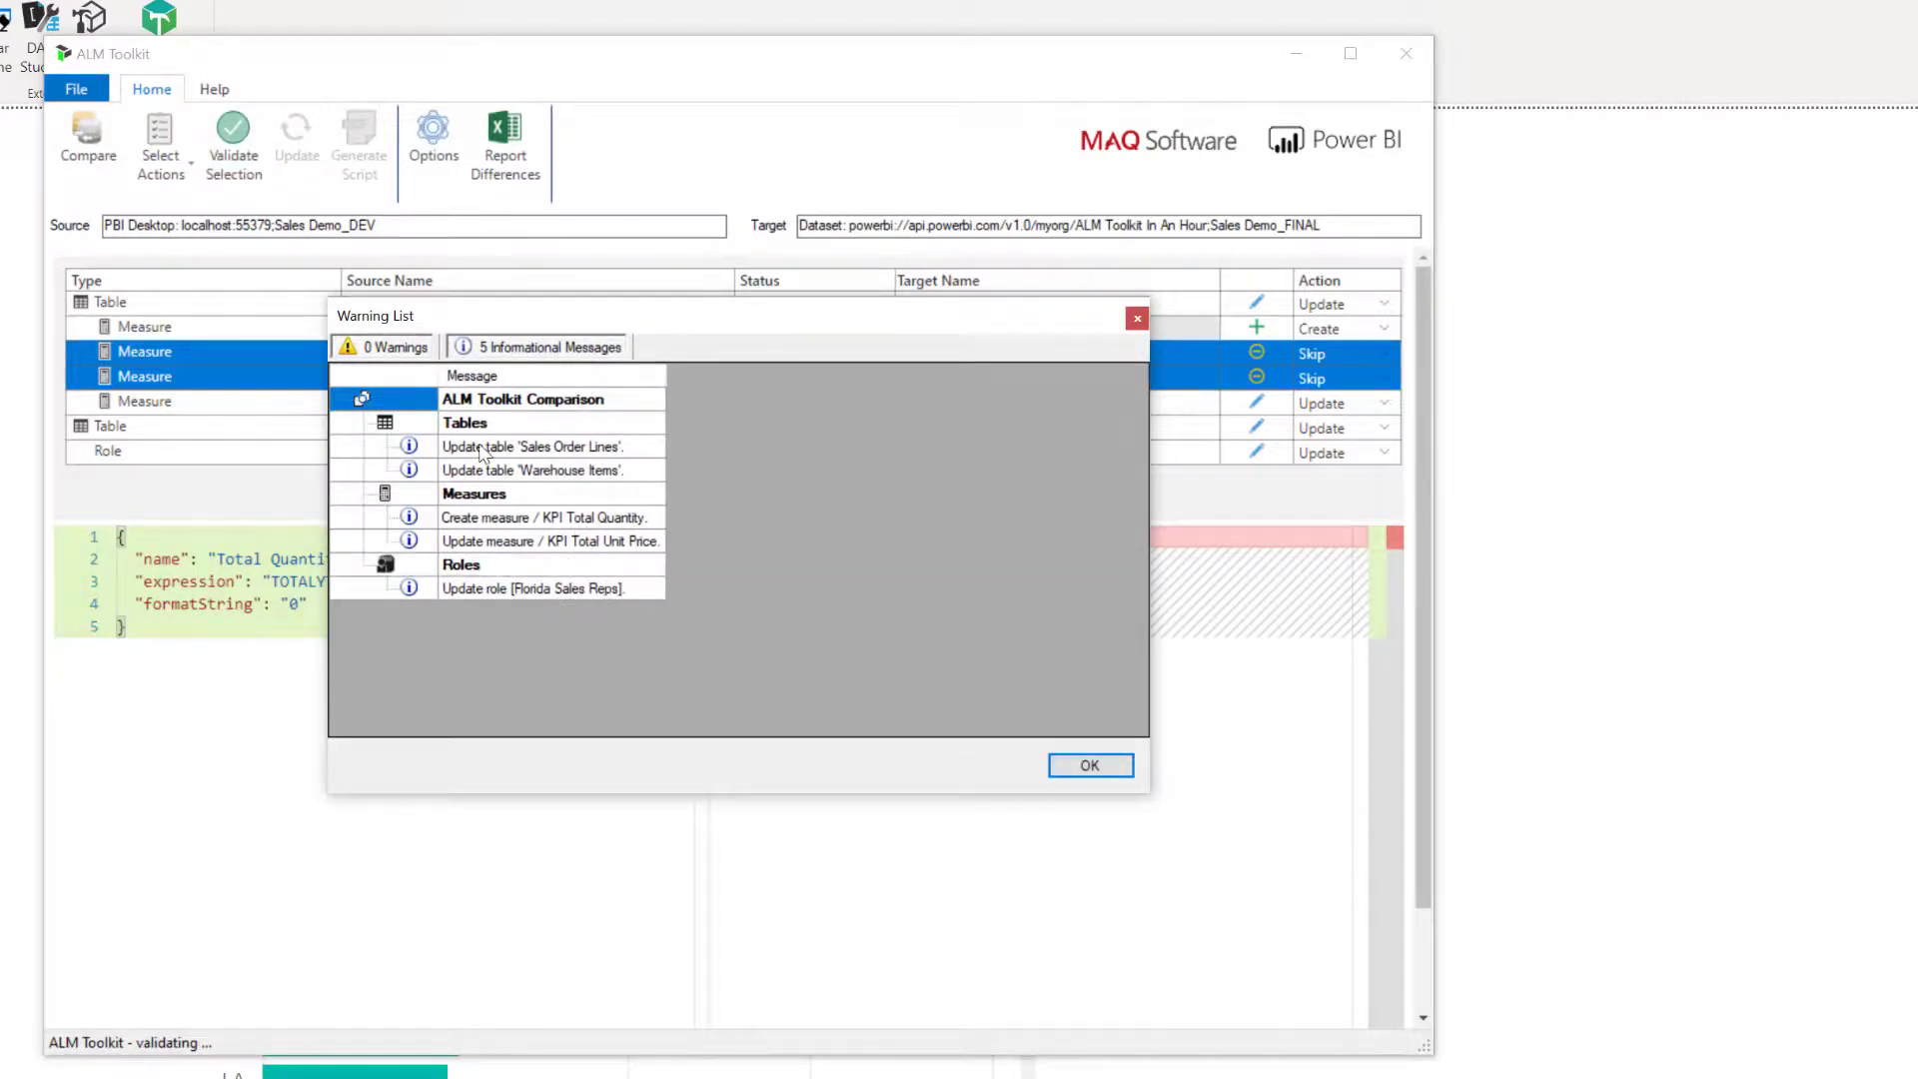
{"action": "left_click", "coordinate": [1090, 765]}
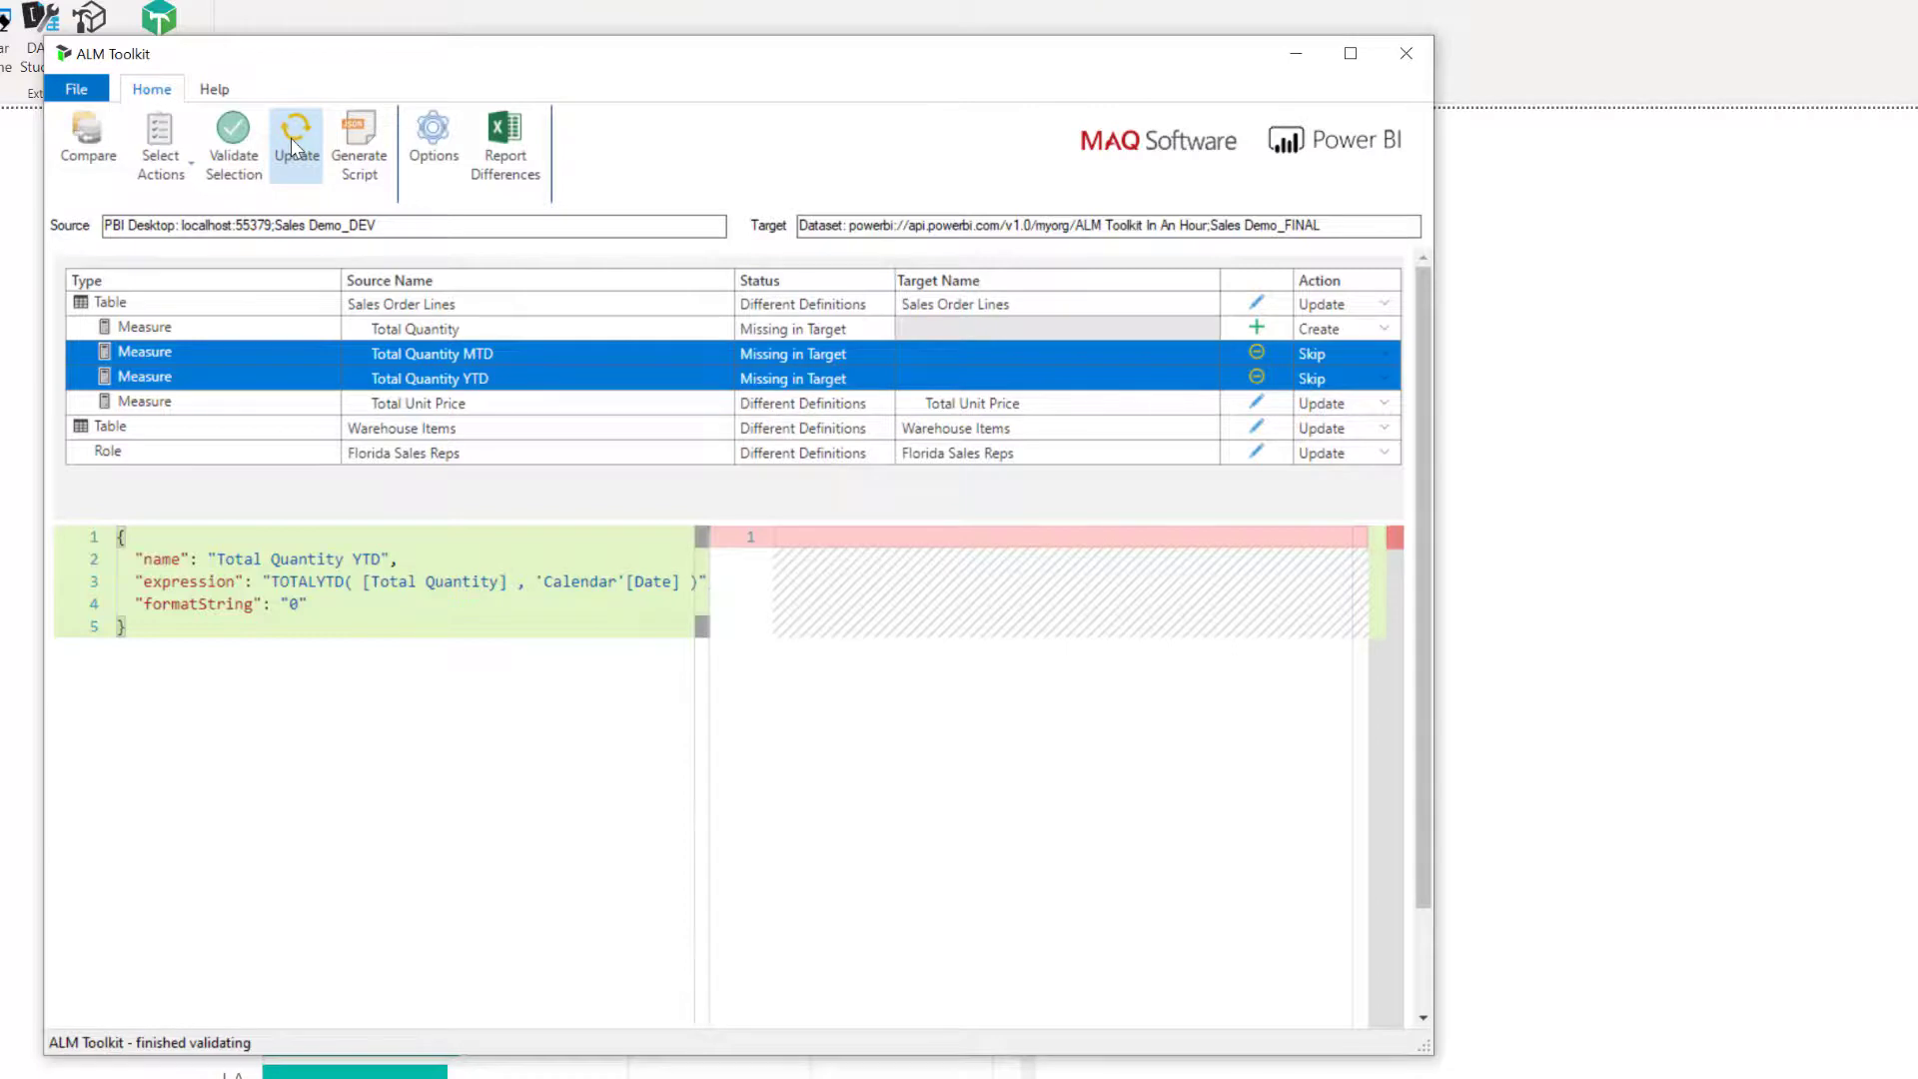
{"action": "left_click", "coordinate": [290, 140]}
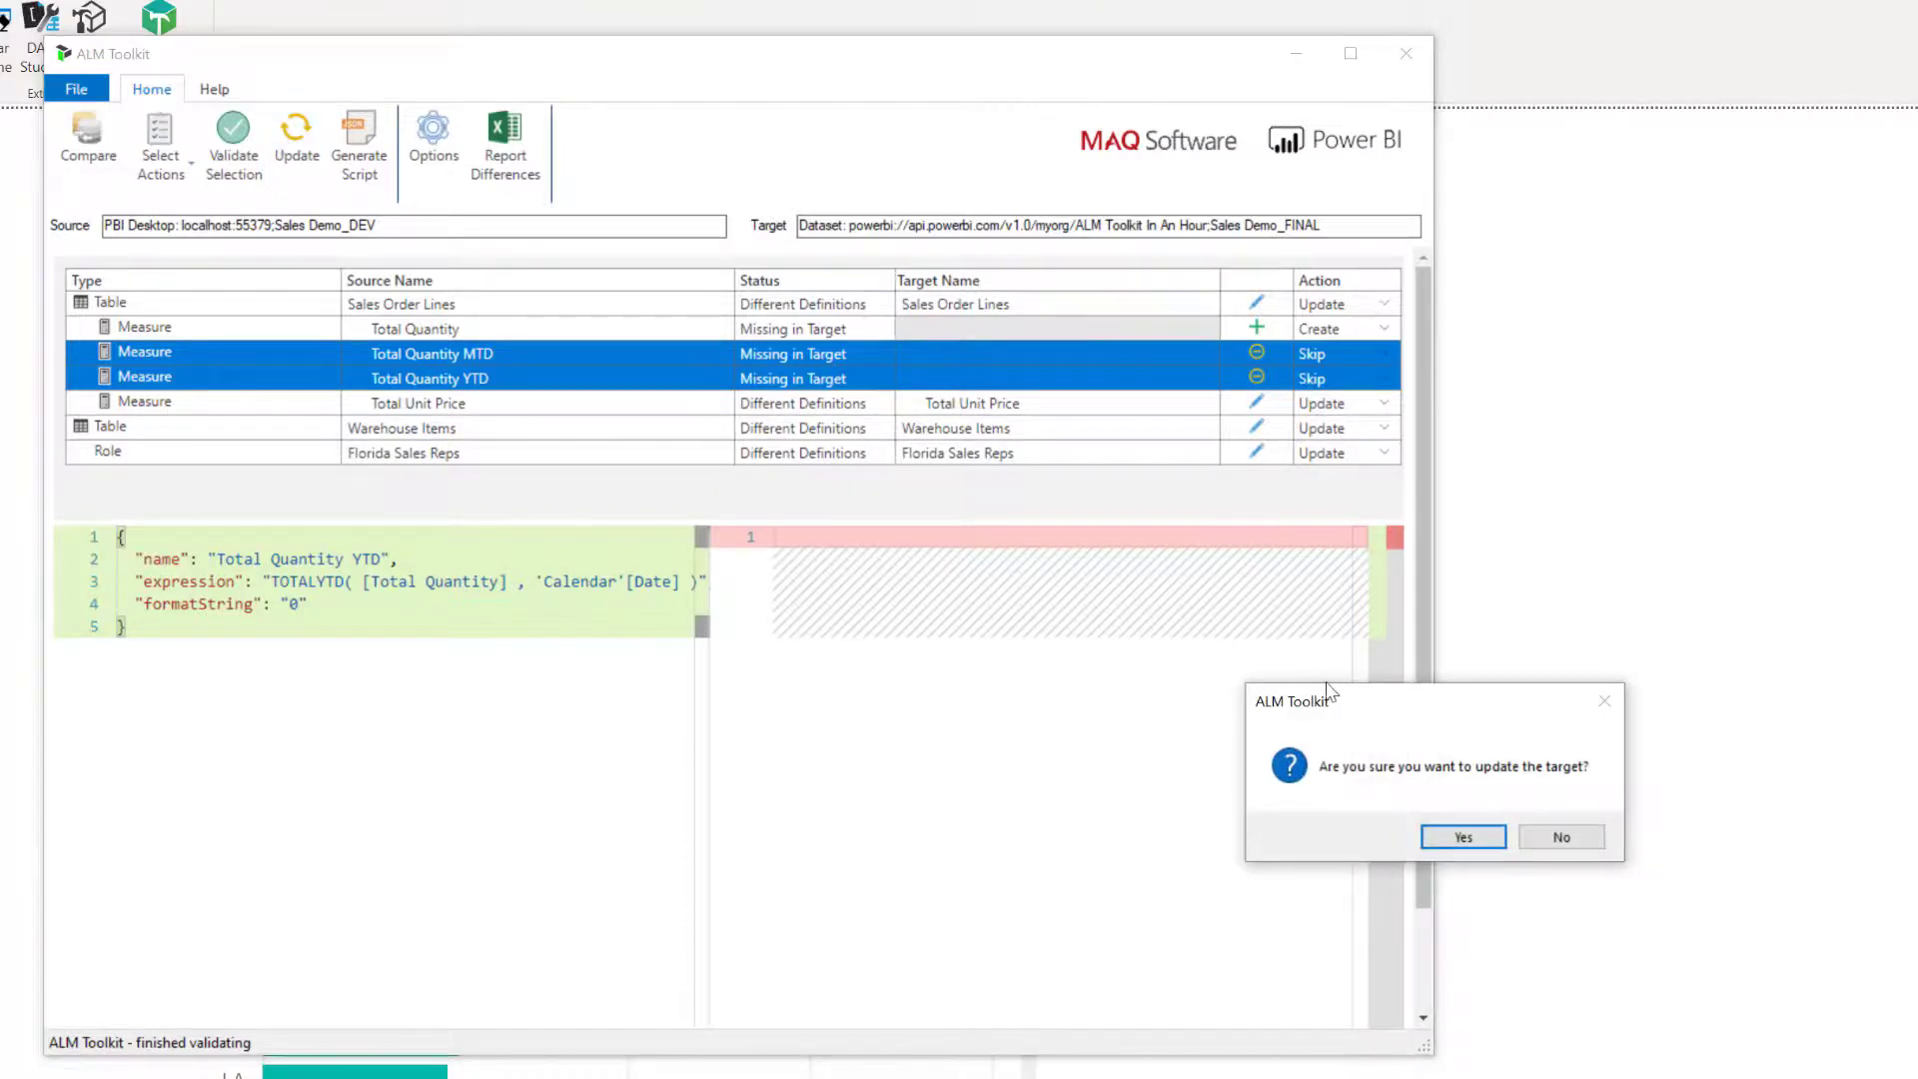
{"action": "left_click", "coordinate": [1463, 837]}
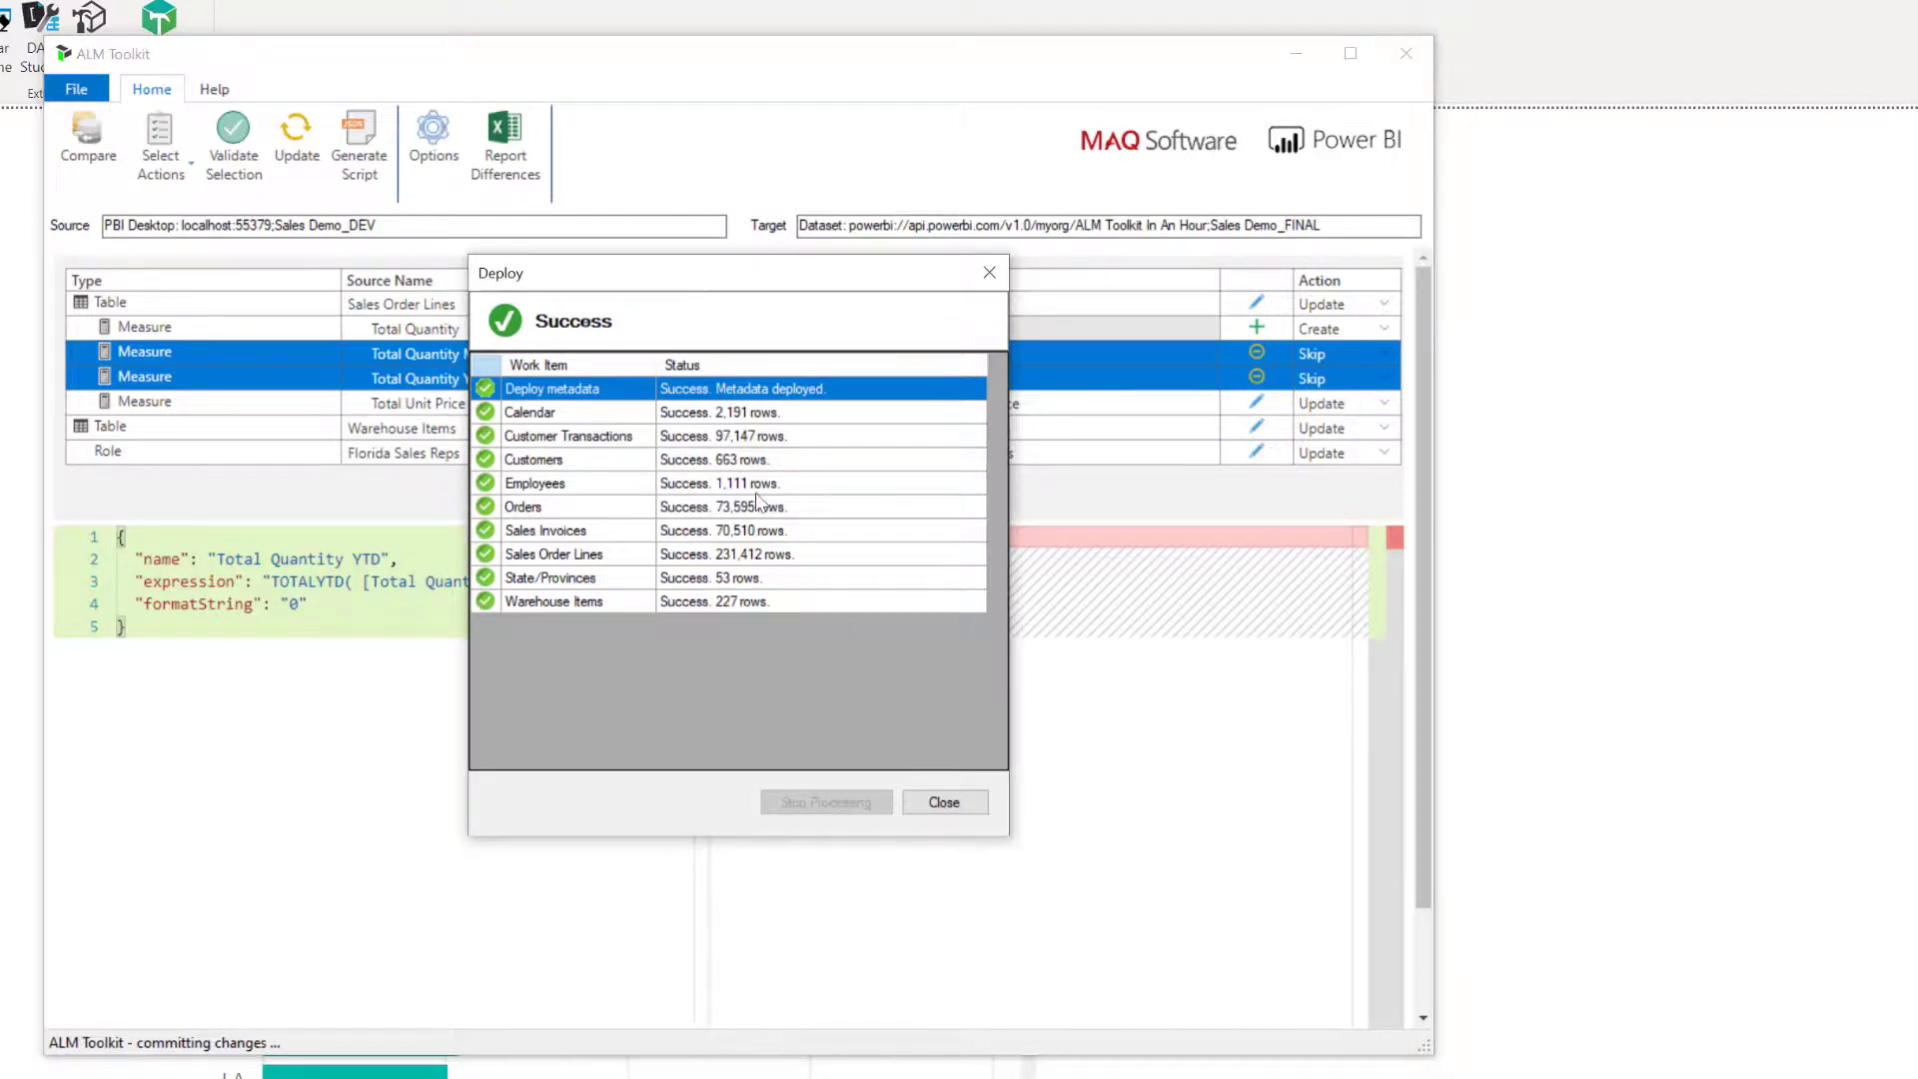
{"action": "left_click", "coordinate": [945, 811]}
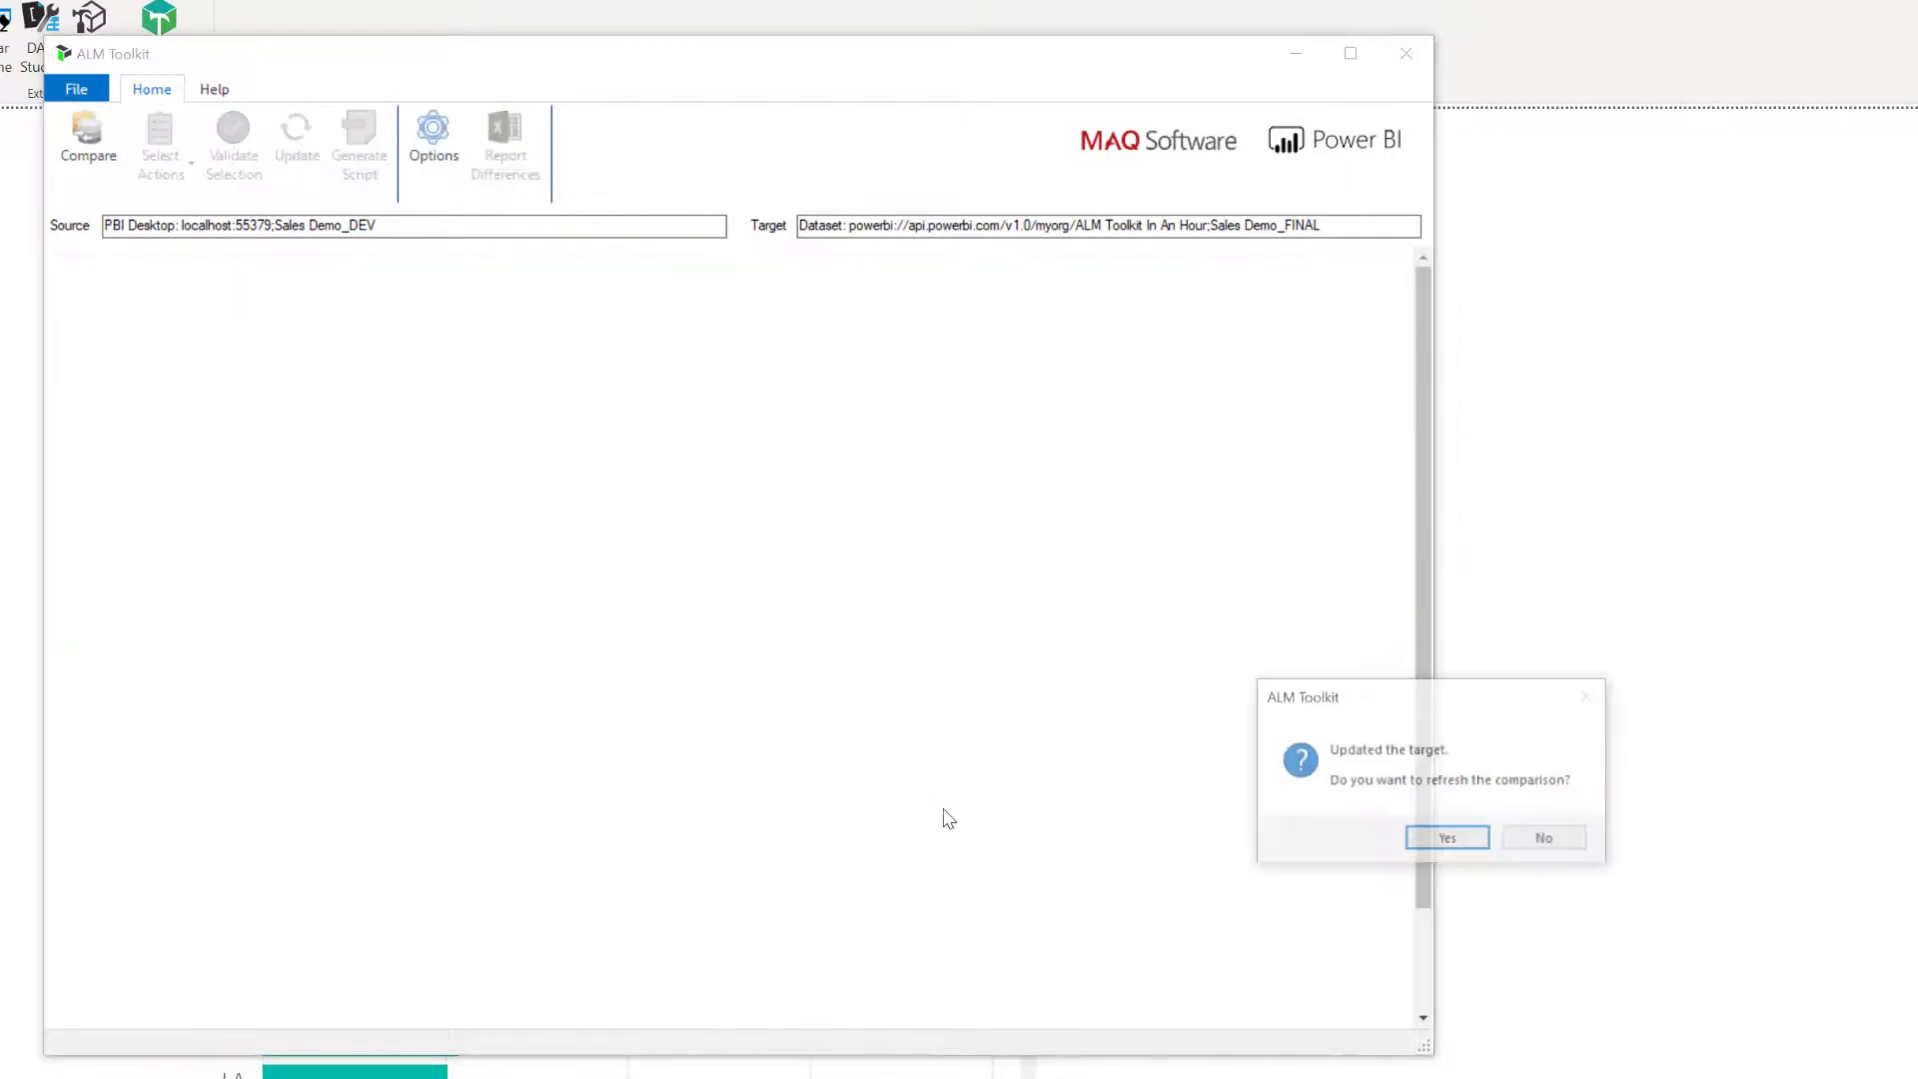
Refresh the comparison with same-definition skip objects hidden, and check the action choices for Total Quantity MTD.
{"action": "left_click", "coordinate": [1447, 837]}
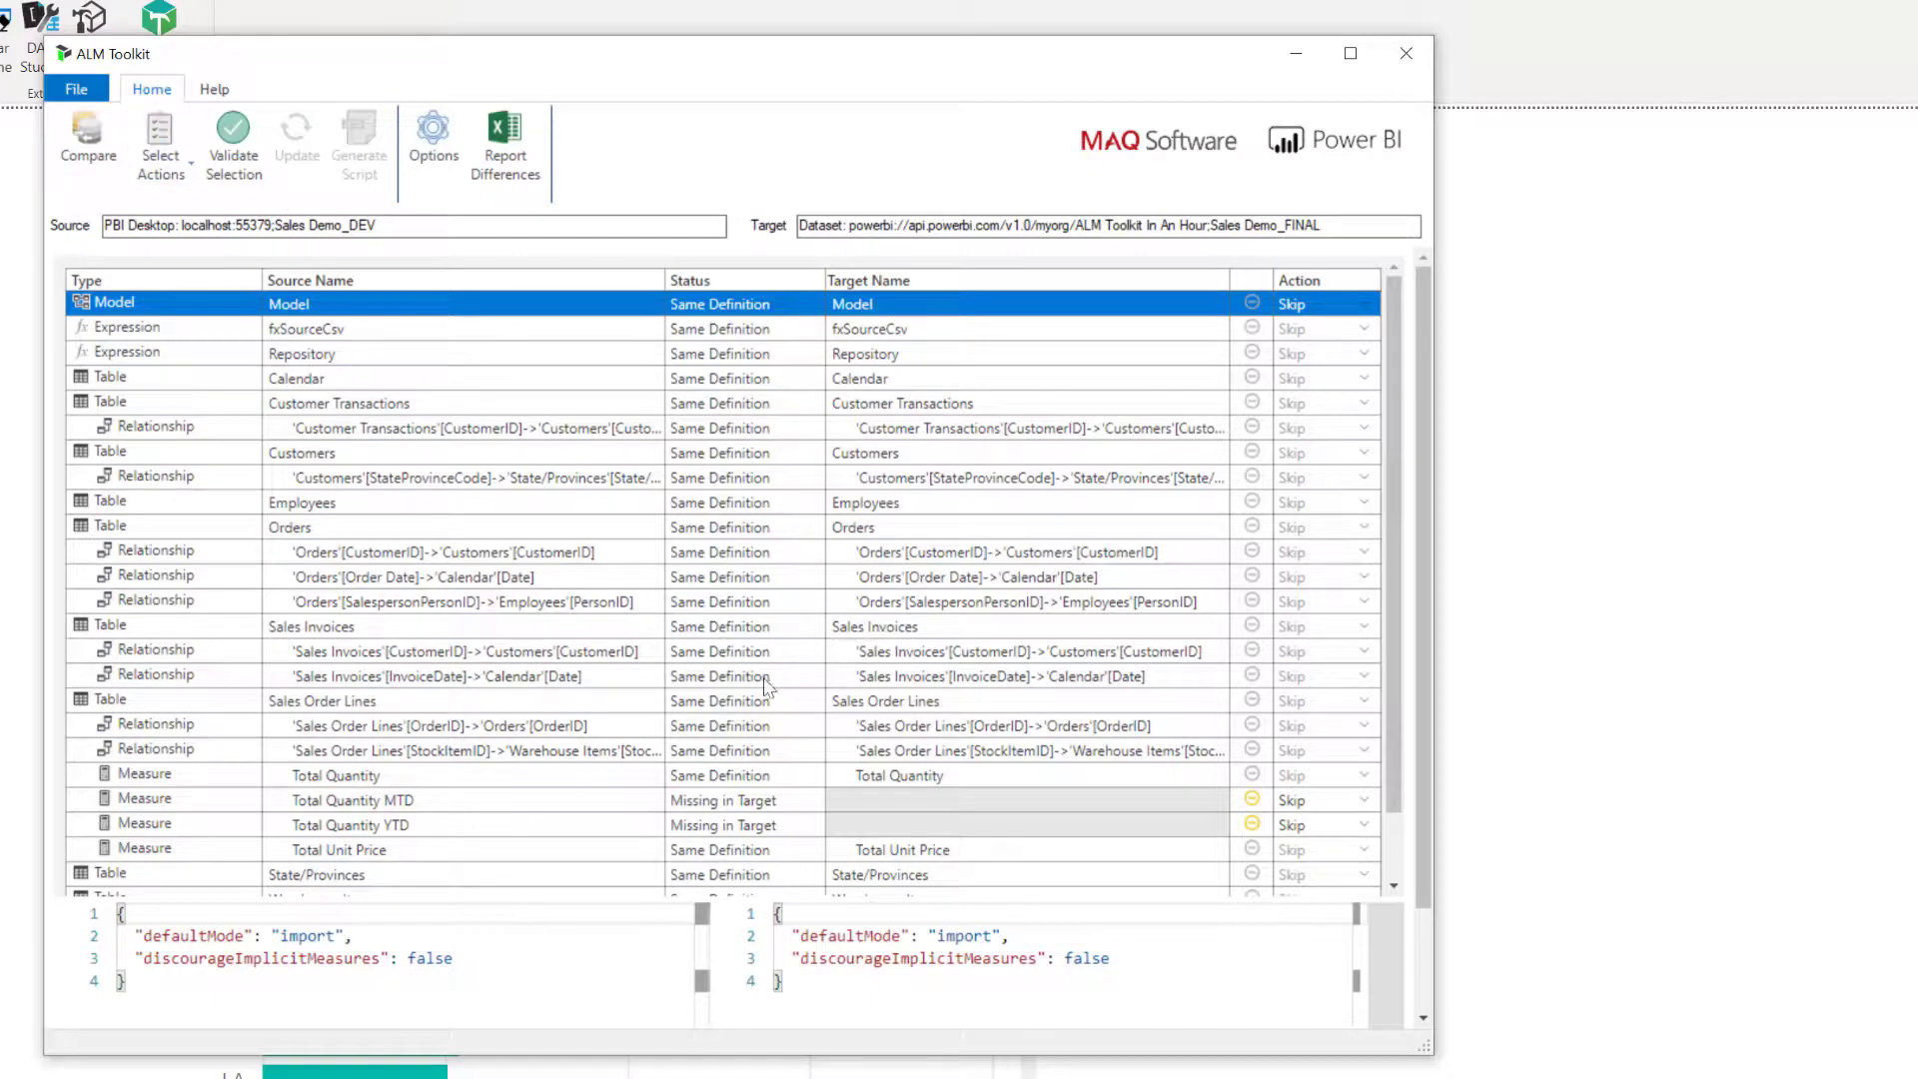
{"action": "left_click", "coordinate": [159, 160]}
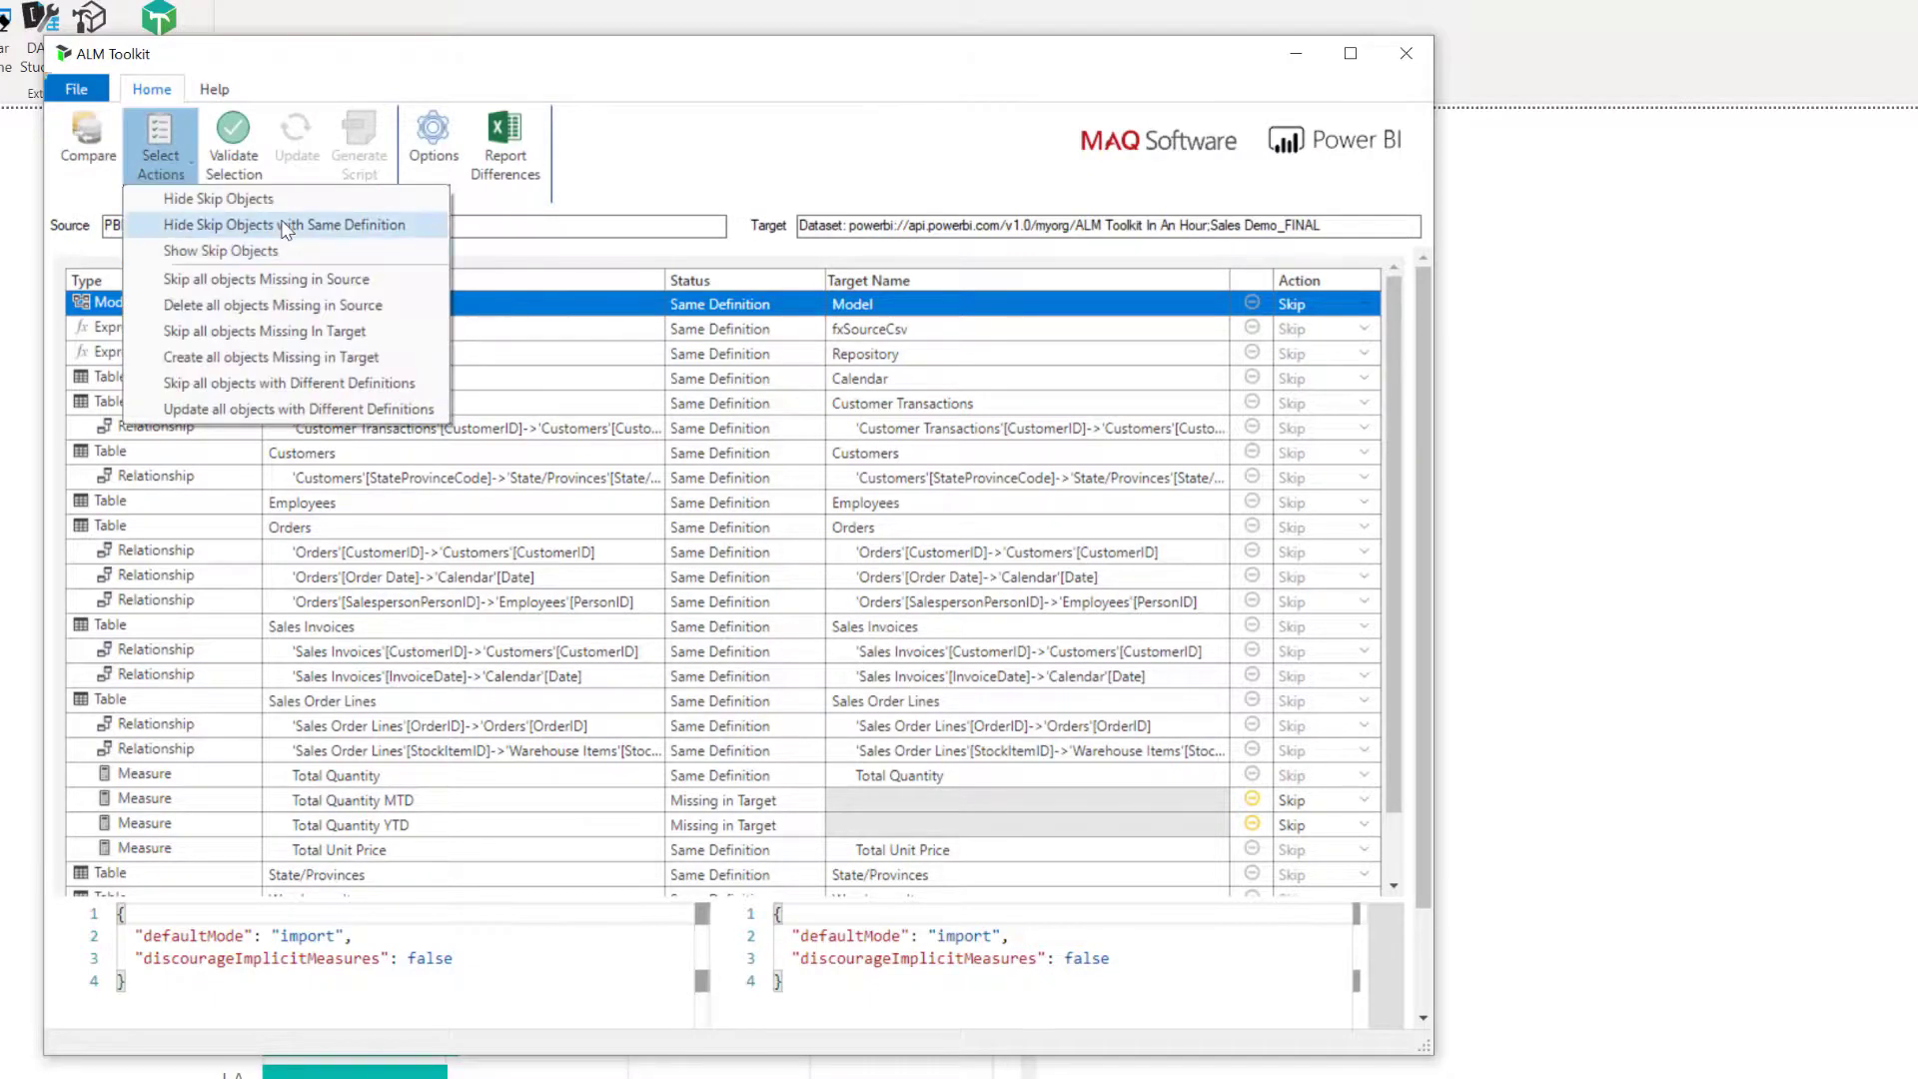
{"action": "left_click", "coordinate": [230, 225]}
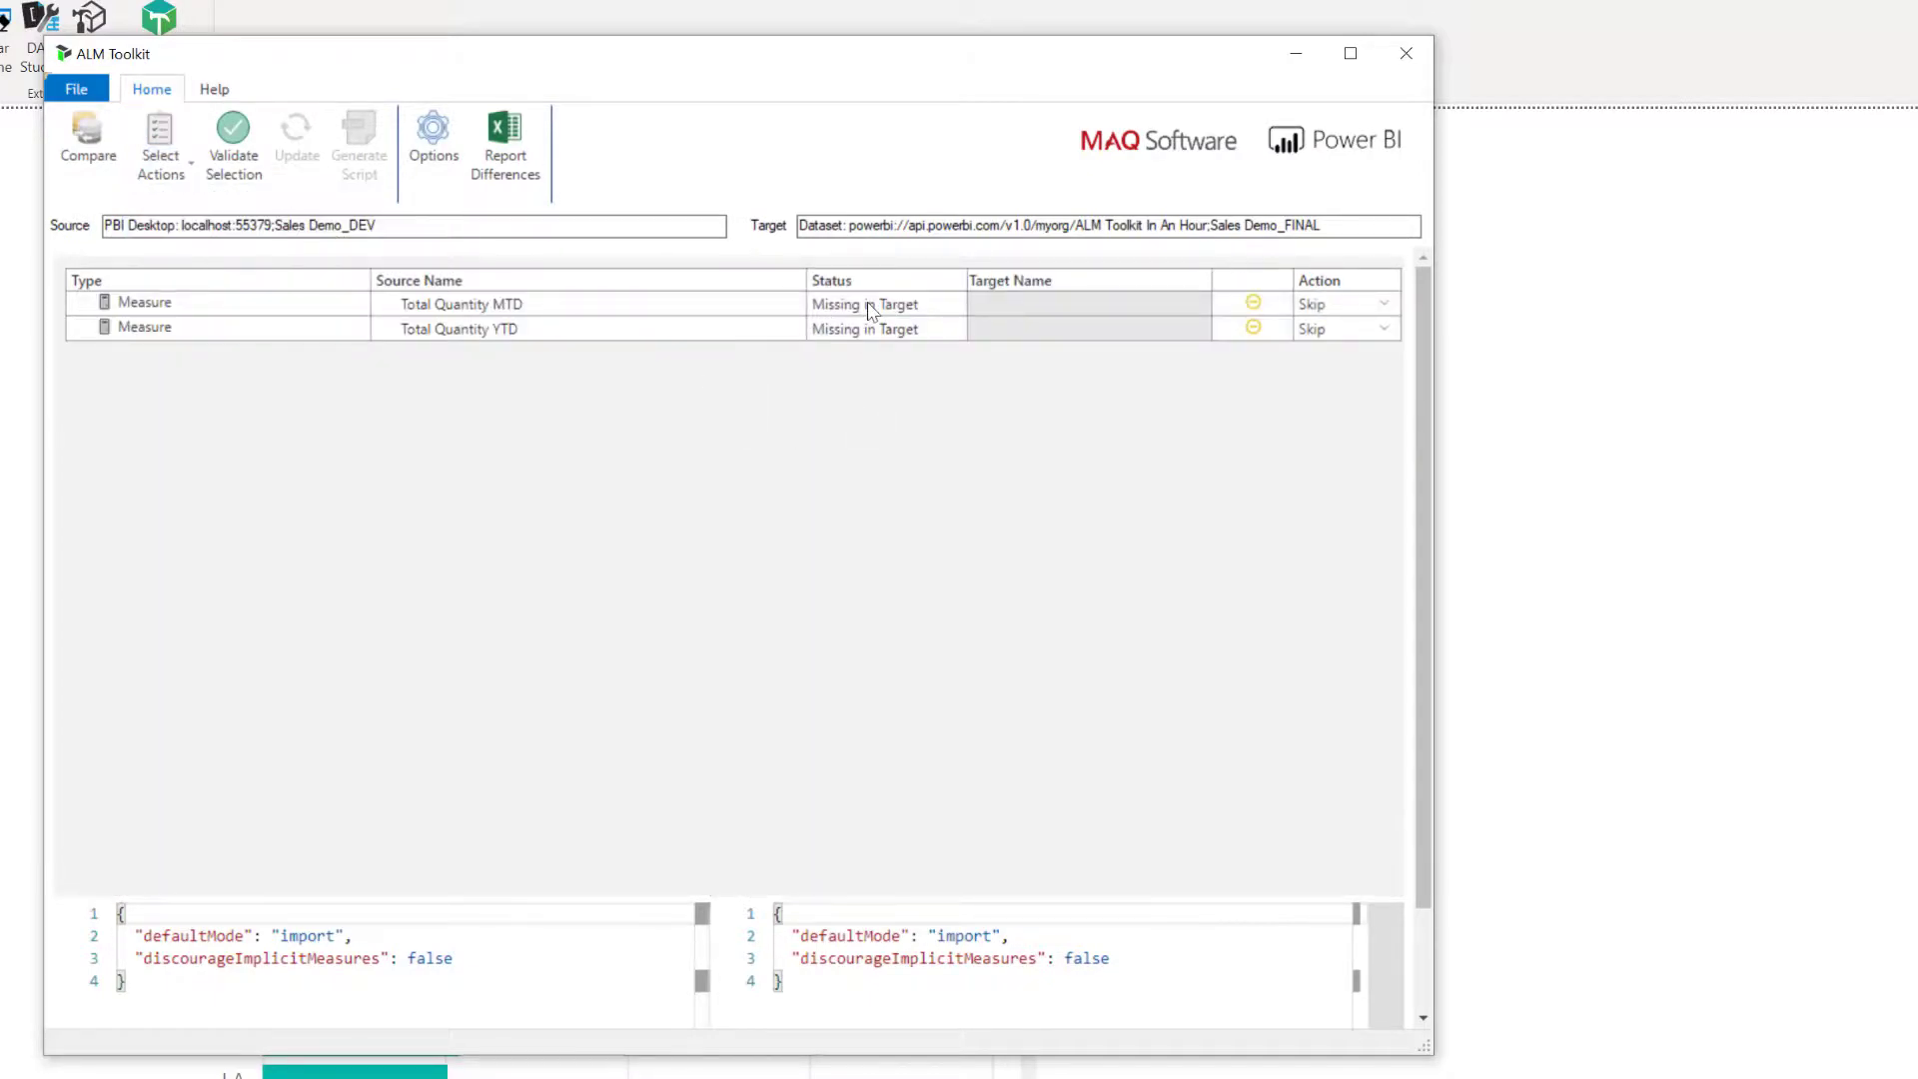
{"action": "left_click", "coordinate": [1351, 307]}
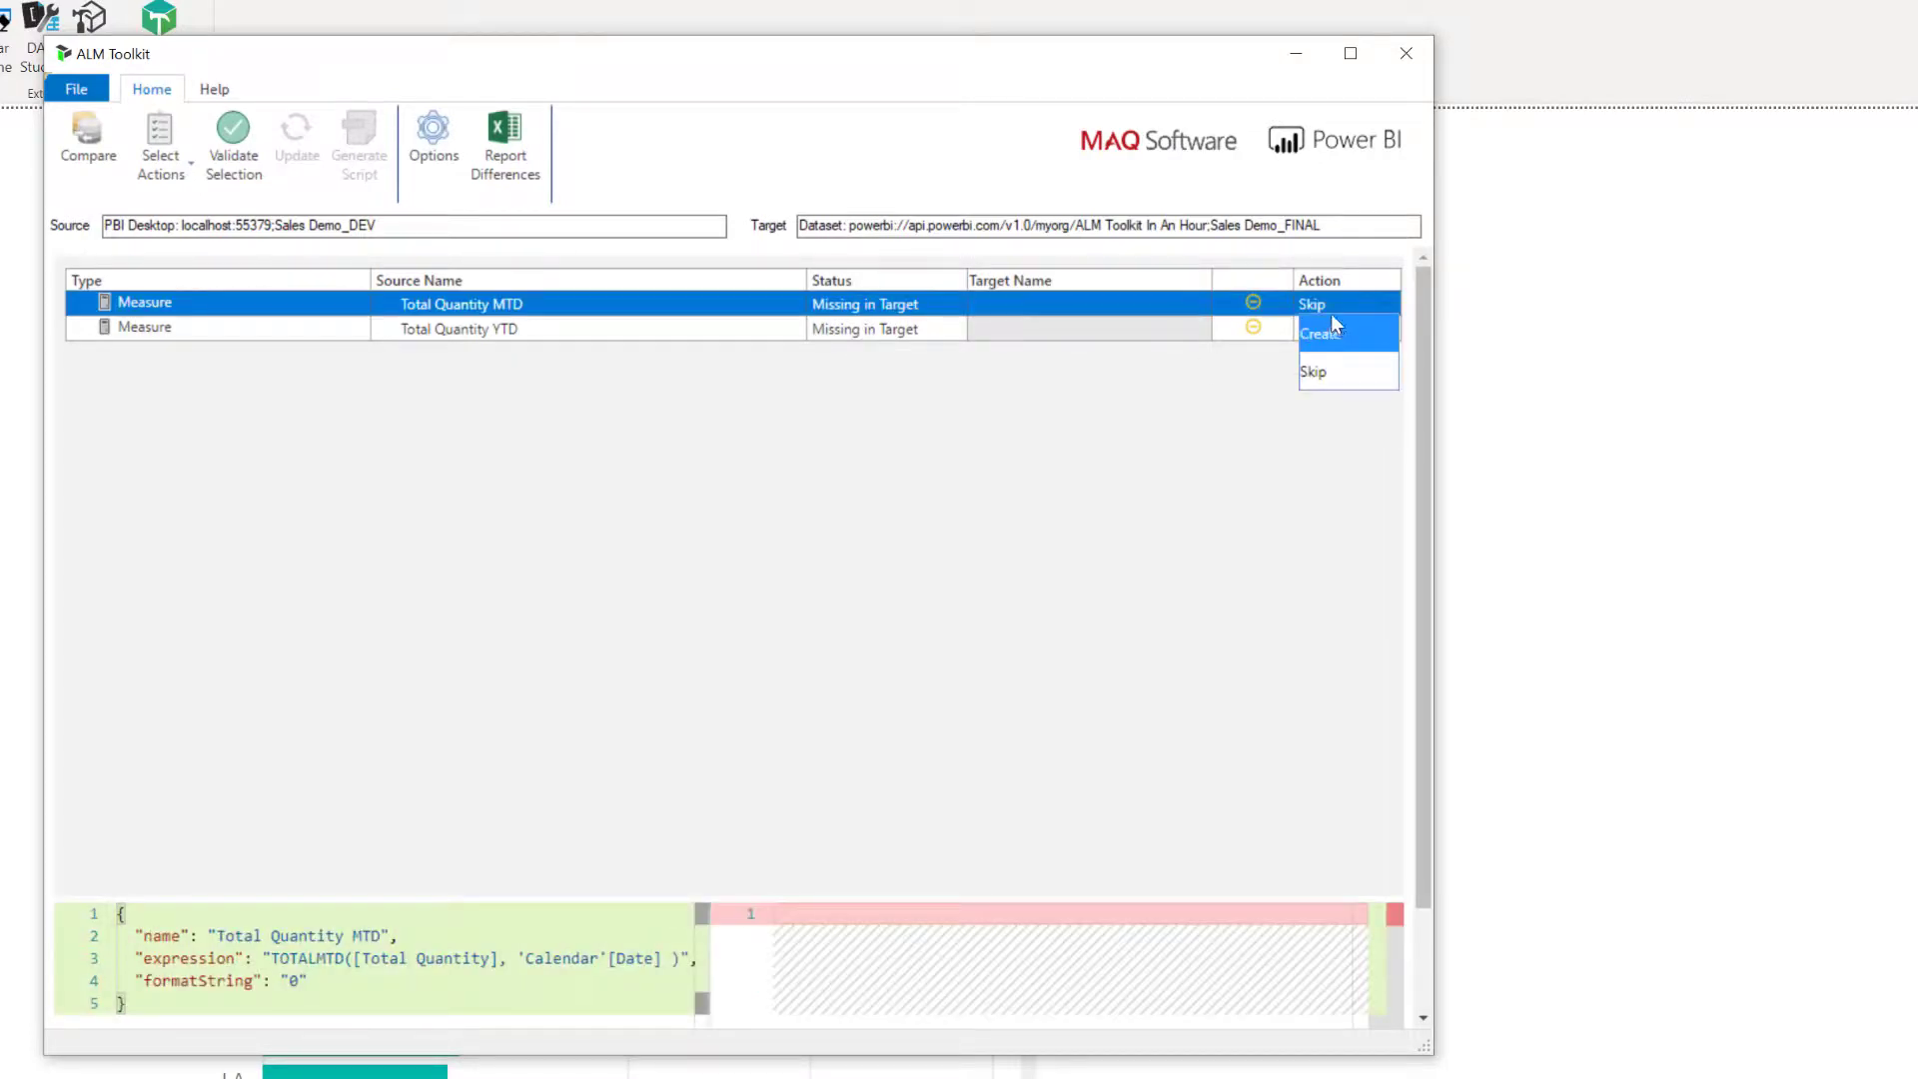
{"action": "left_click", "coordinate": [1109, 449]}
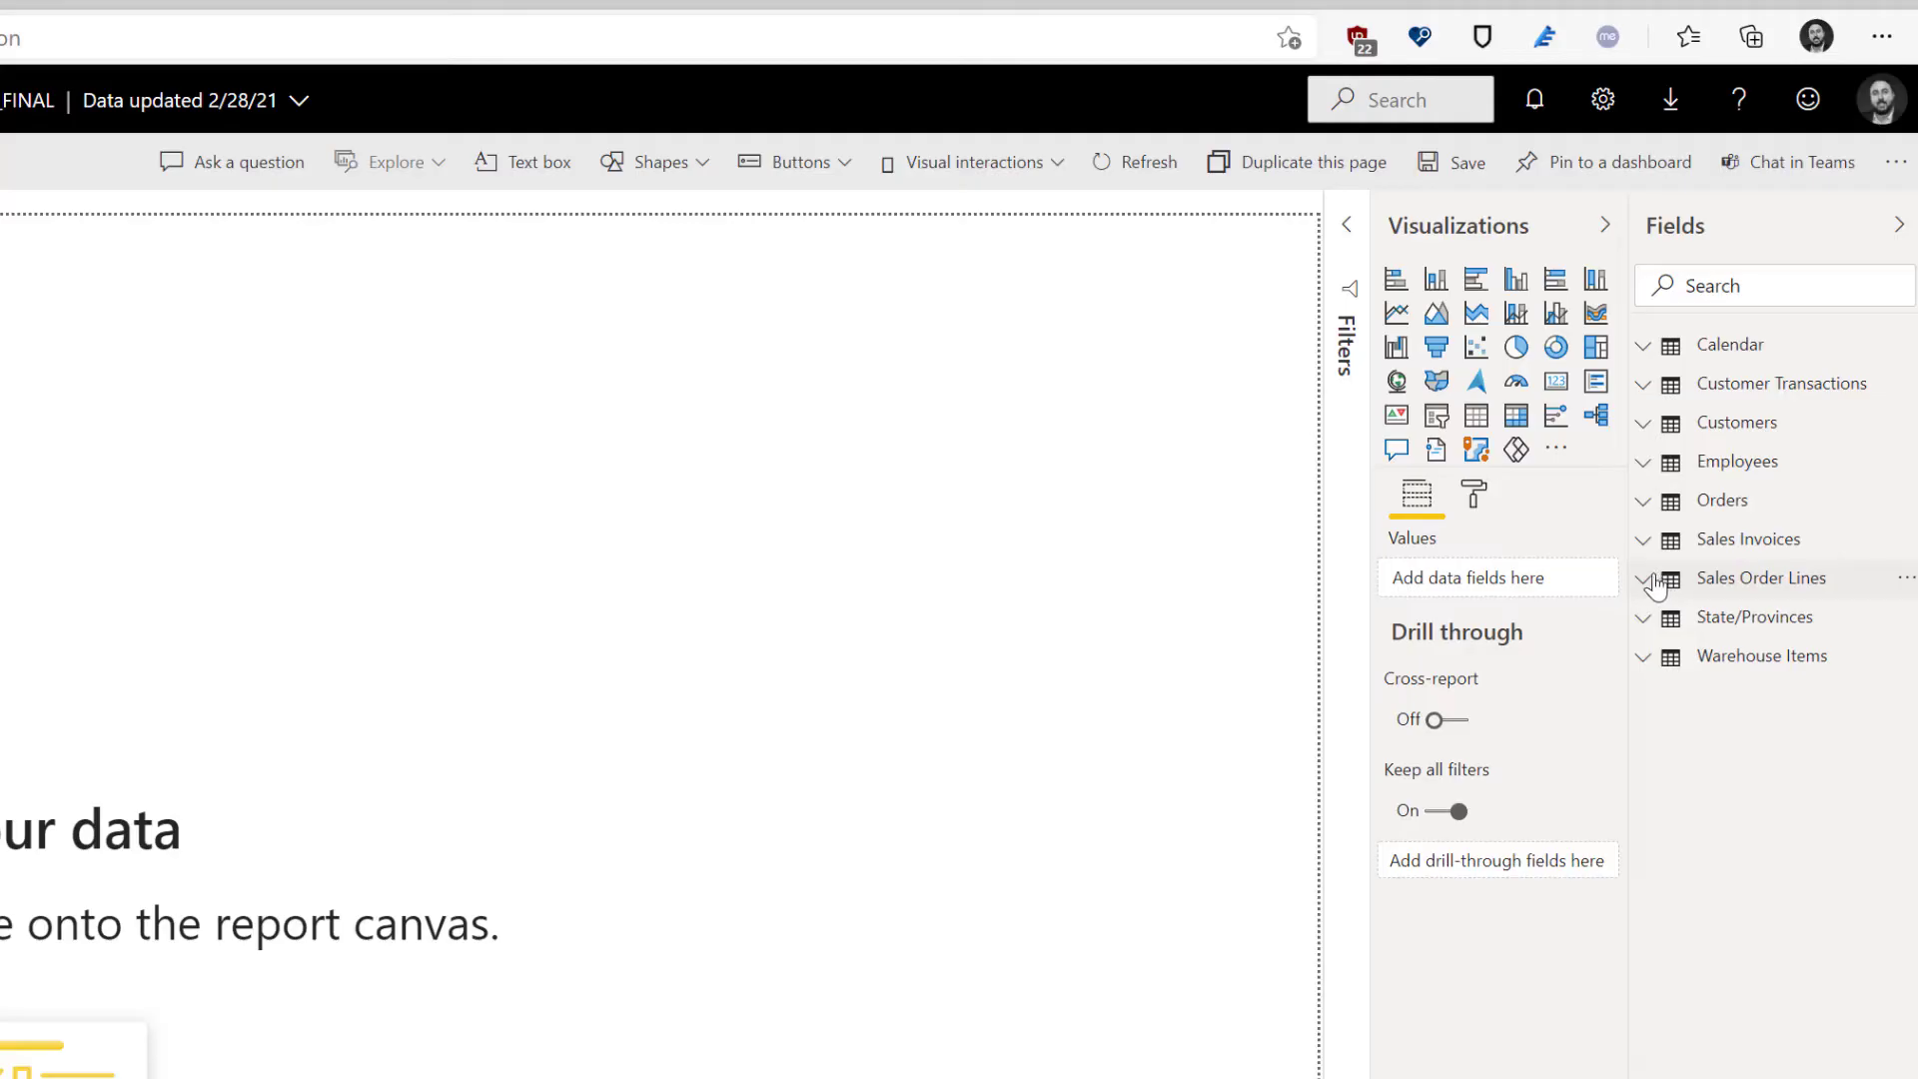
In the Power BI service report on Sales Demo_FINAL, expand the Sales Order Lines fields and widen the list to read the full measure names.
{"action": "left_click", "coordinate": [1653, 583]}
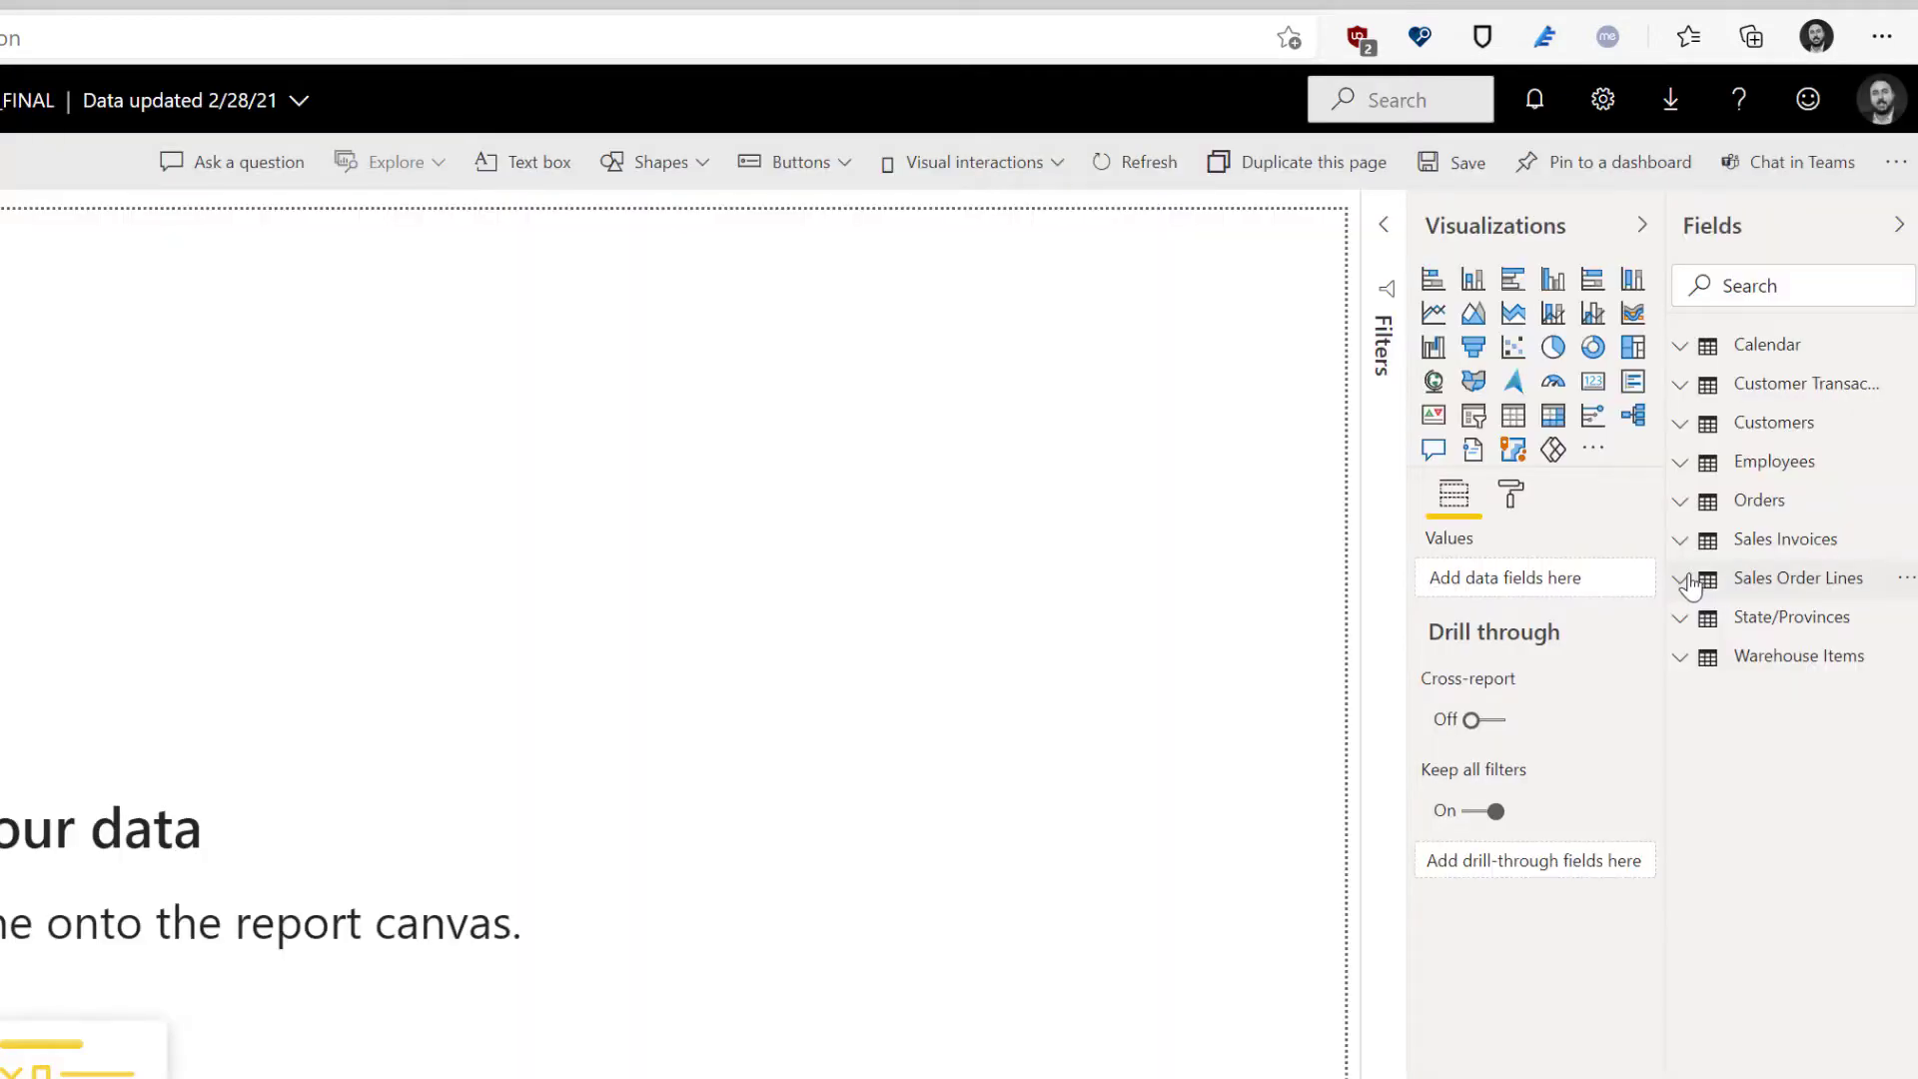
{"action": "left_click", "coordinate": [1681, 580]}
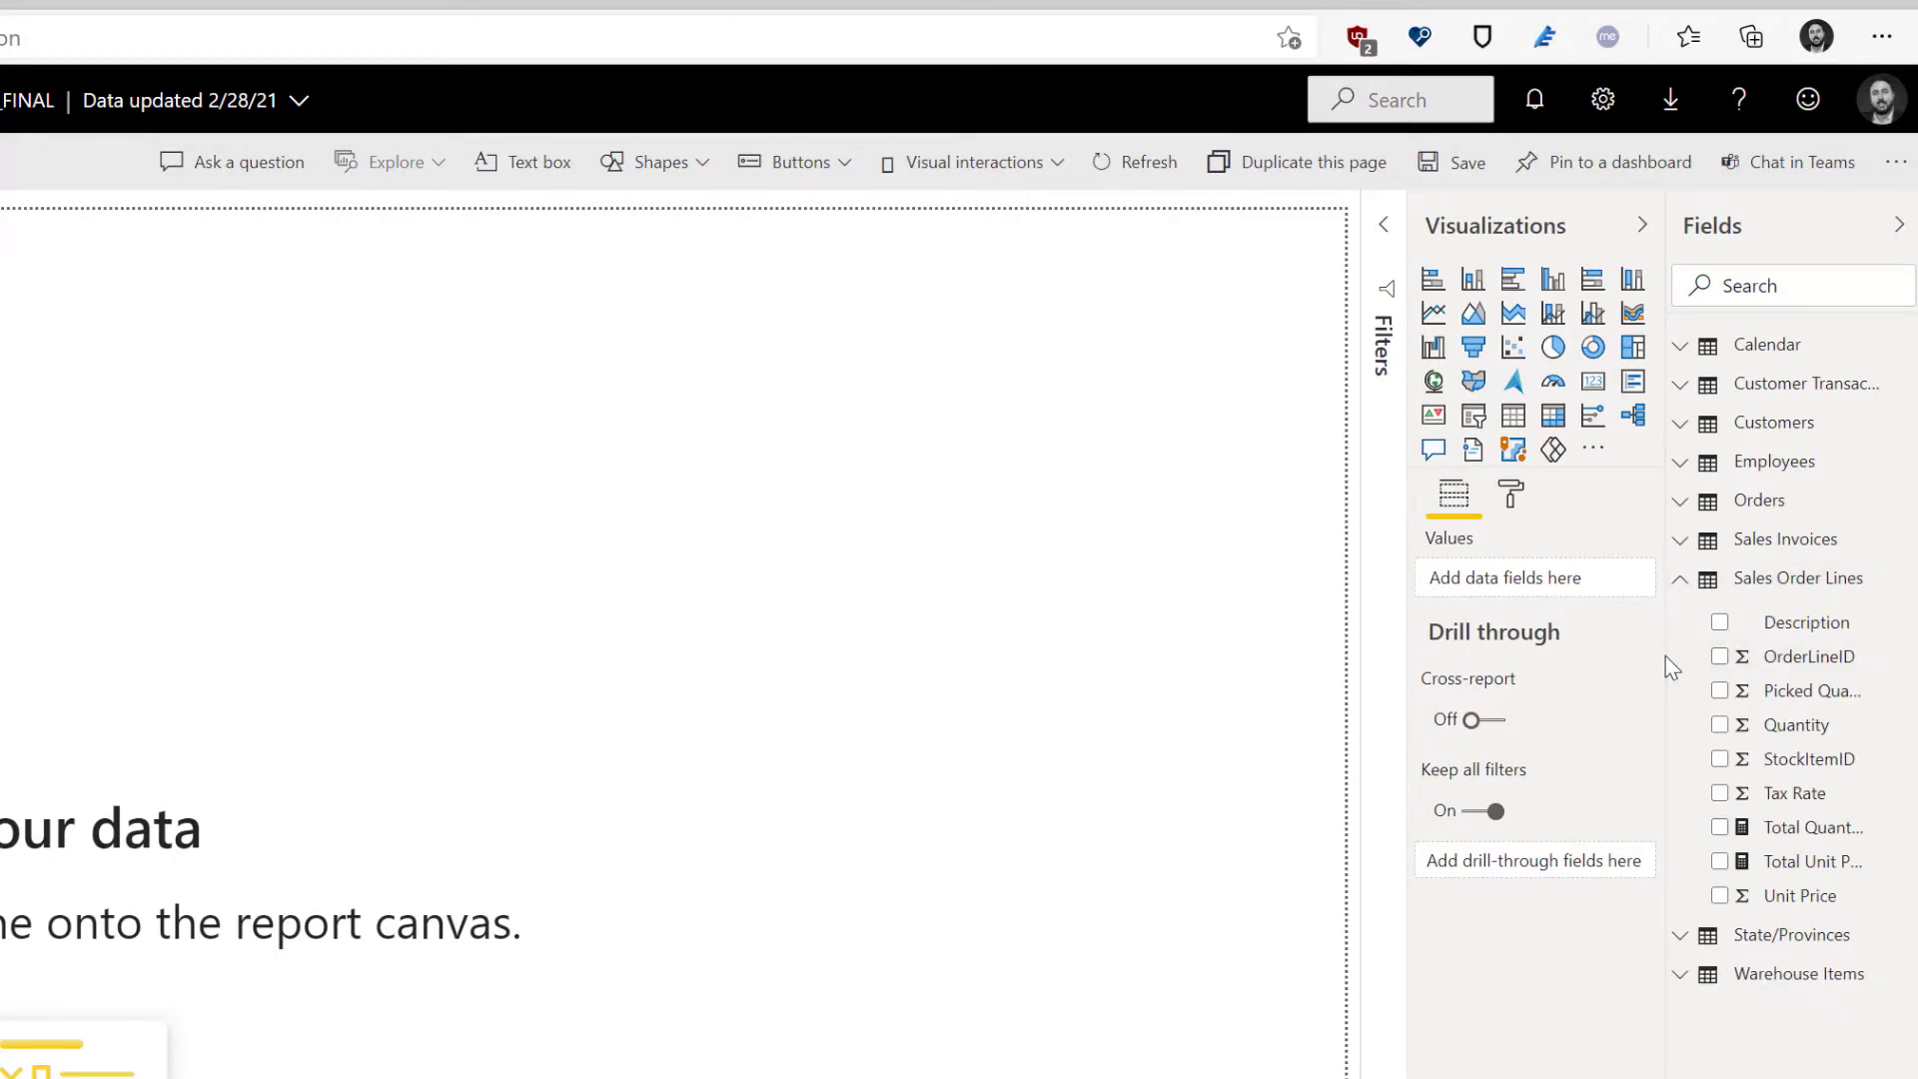
{"action": "left_click_drag", "start_coordinate": [1672, 668], "coordinate": [1503, 663]}
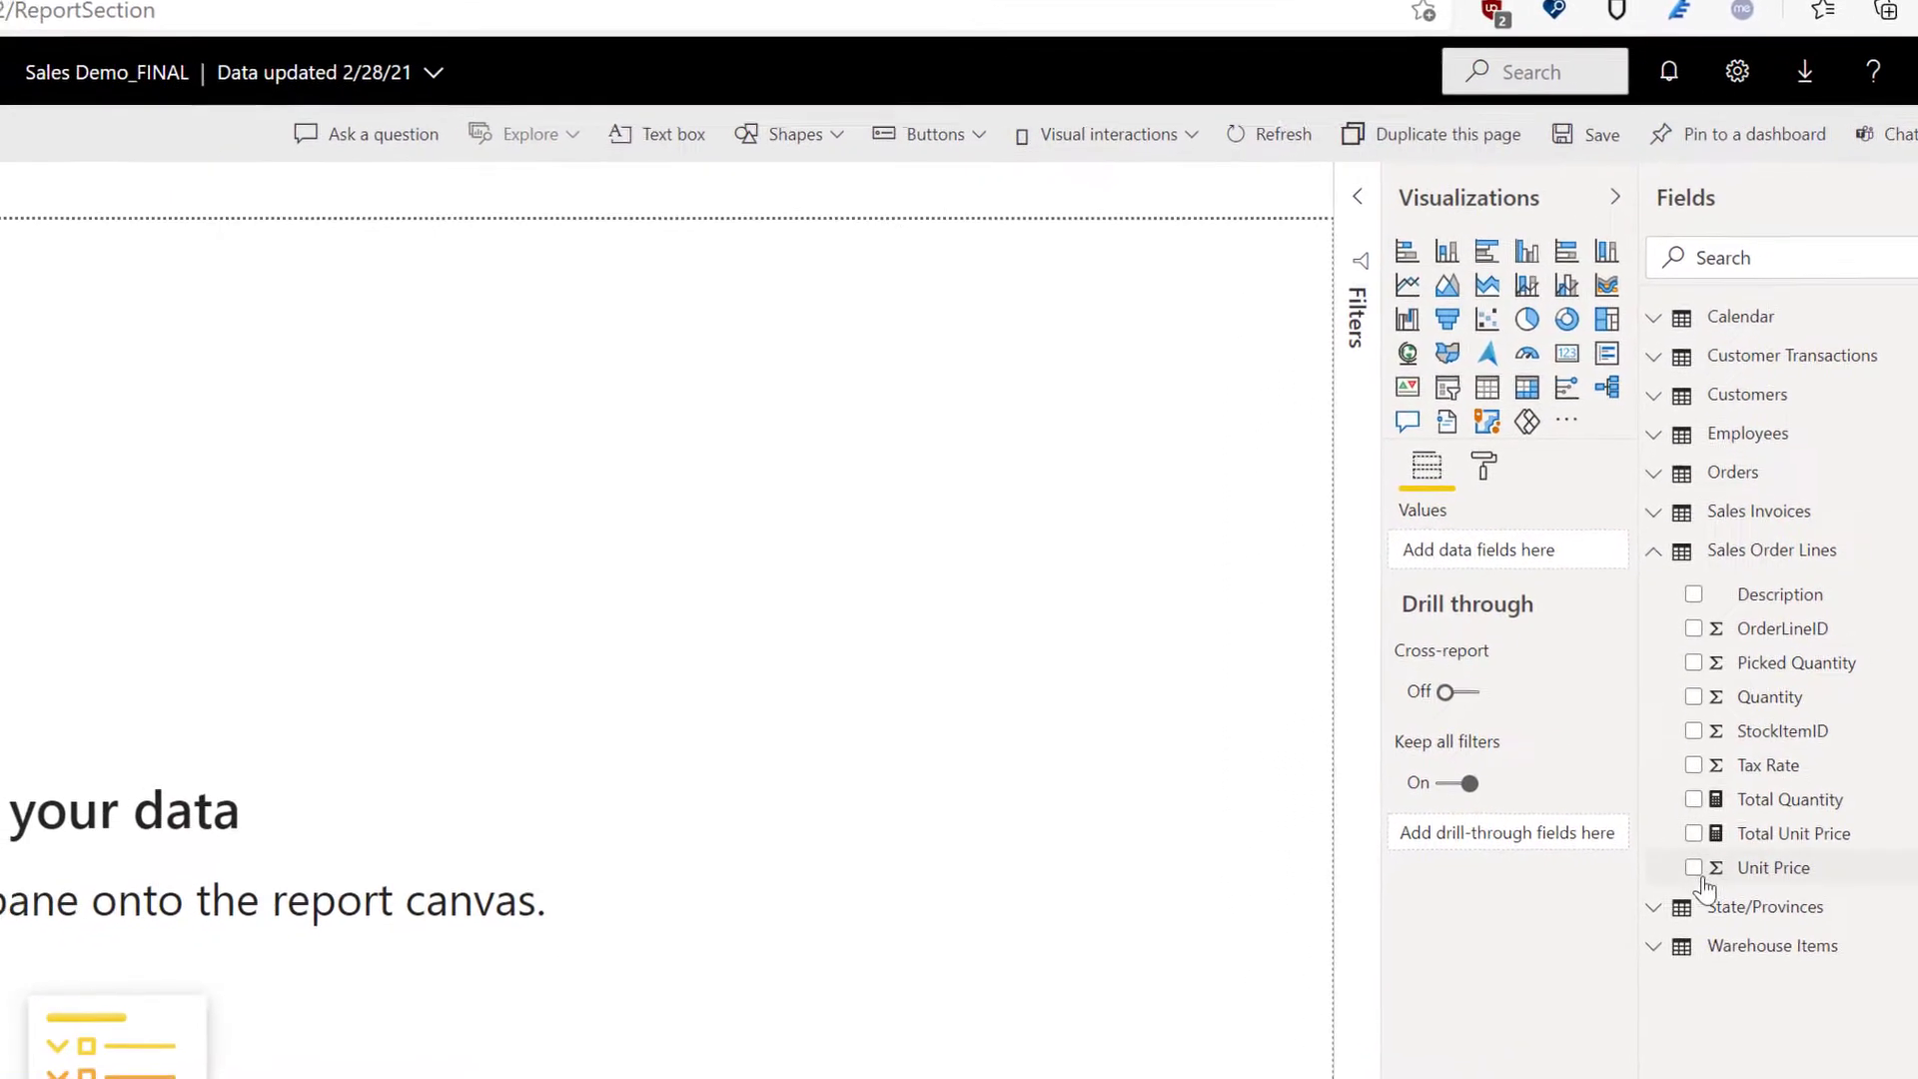
Build an enlarged clustered column chart of Total Quantity and Total Unit Price by StateProvinceName on the report canvas.
{"action": "left_click_drag", "start_coordinate": [1891, 786], "coordinate": [20, 610]}
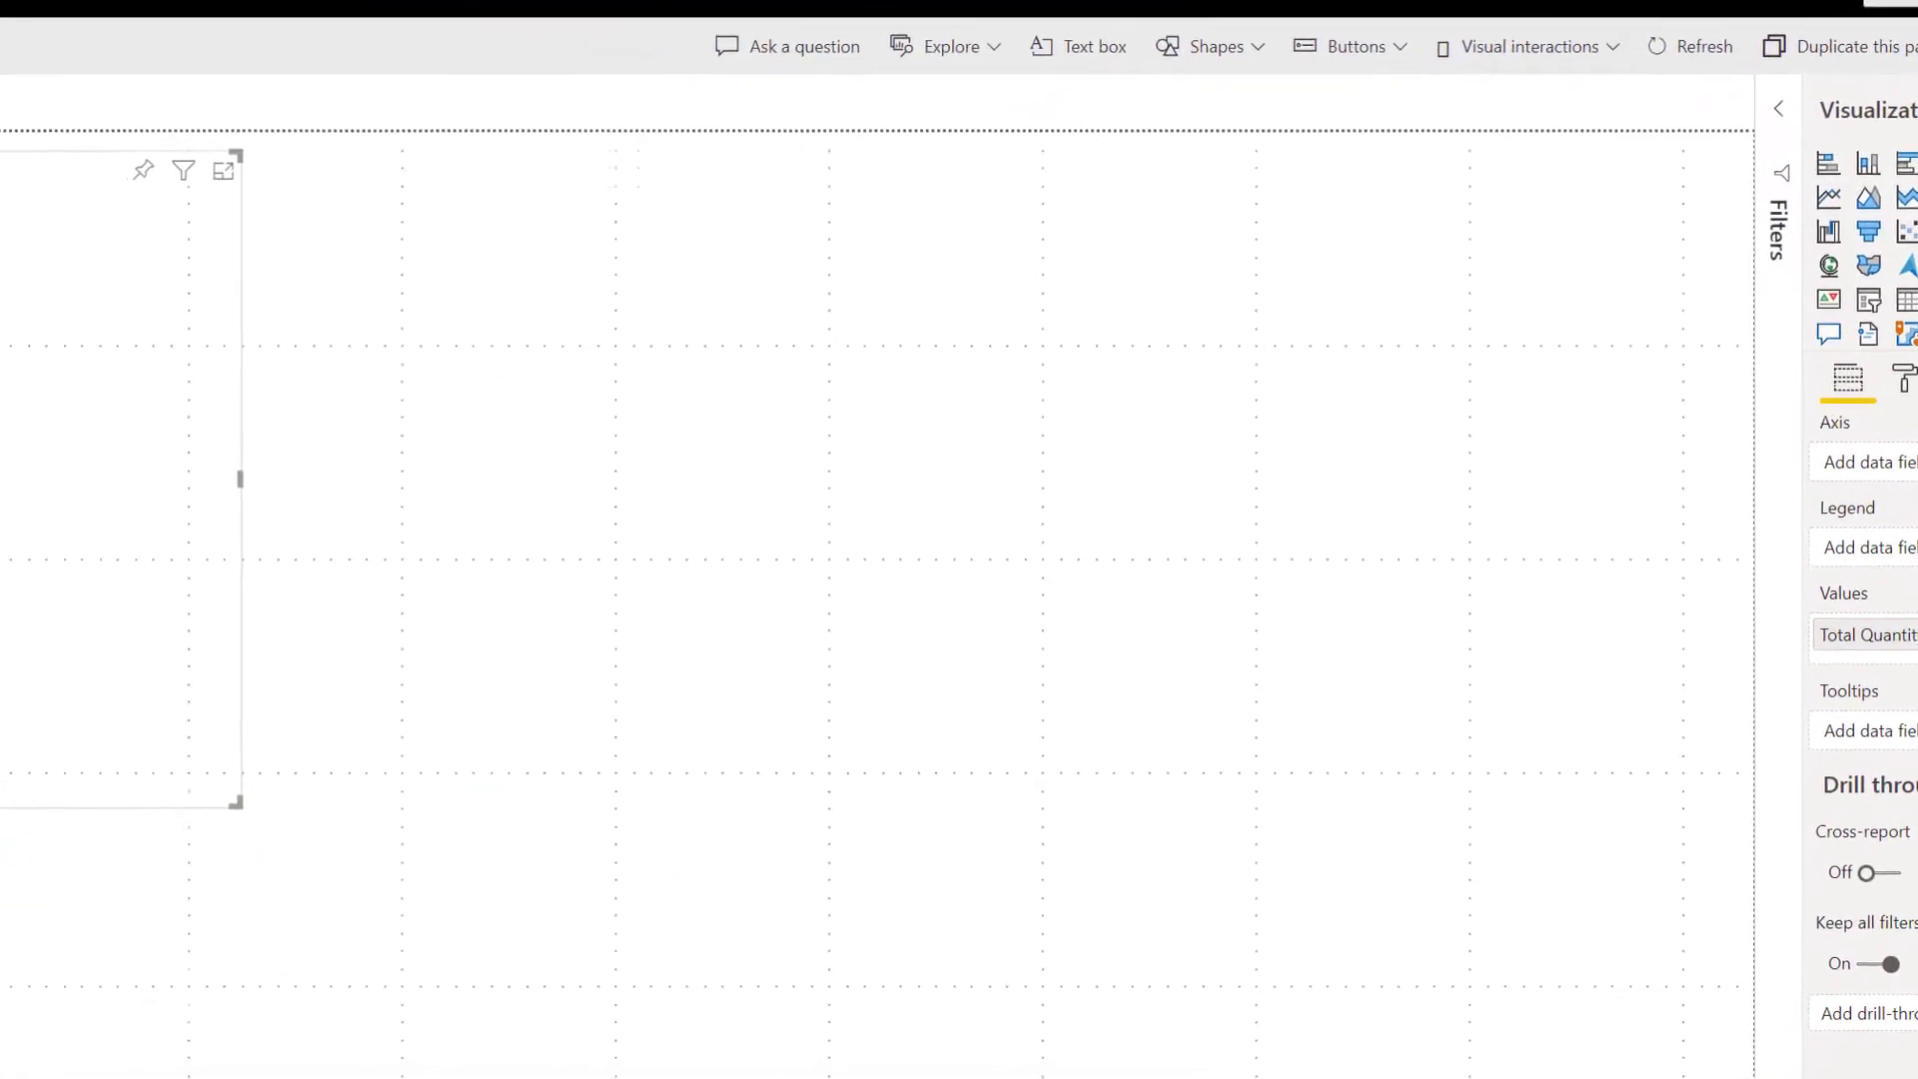
{"action": "left_click_drag", "start_coordinate": [256, 440], "coordinate": [258, 498]}
{"action": "left_click_drag", "start_coordinate": [614, 727], "coordinate": [988, 923]}
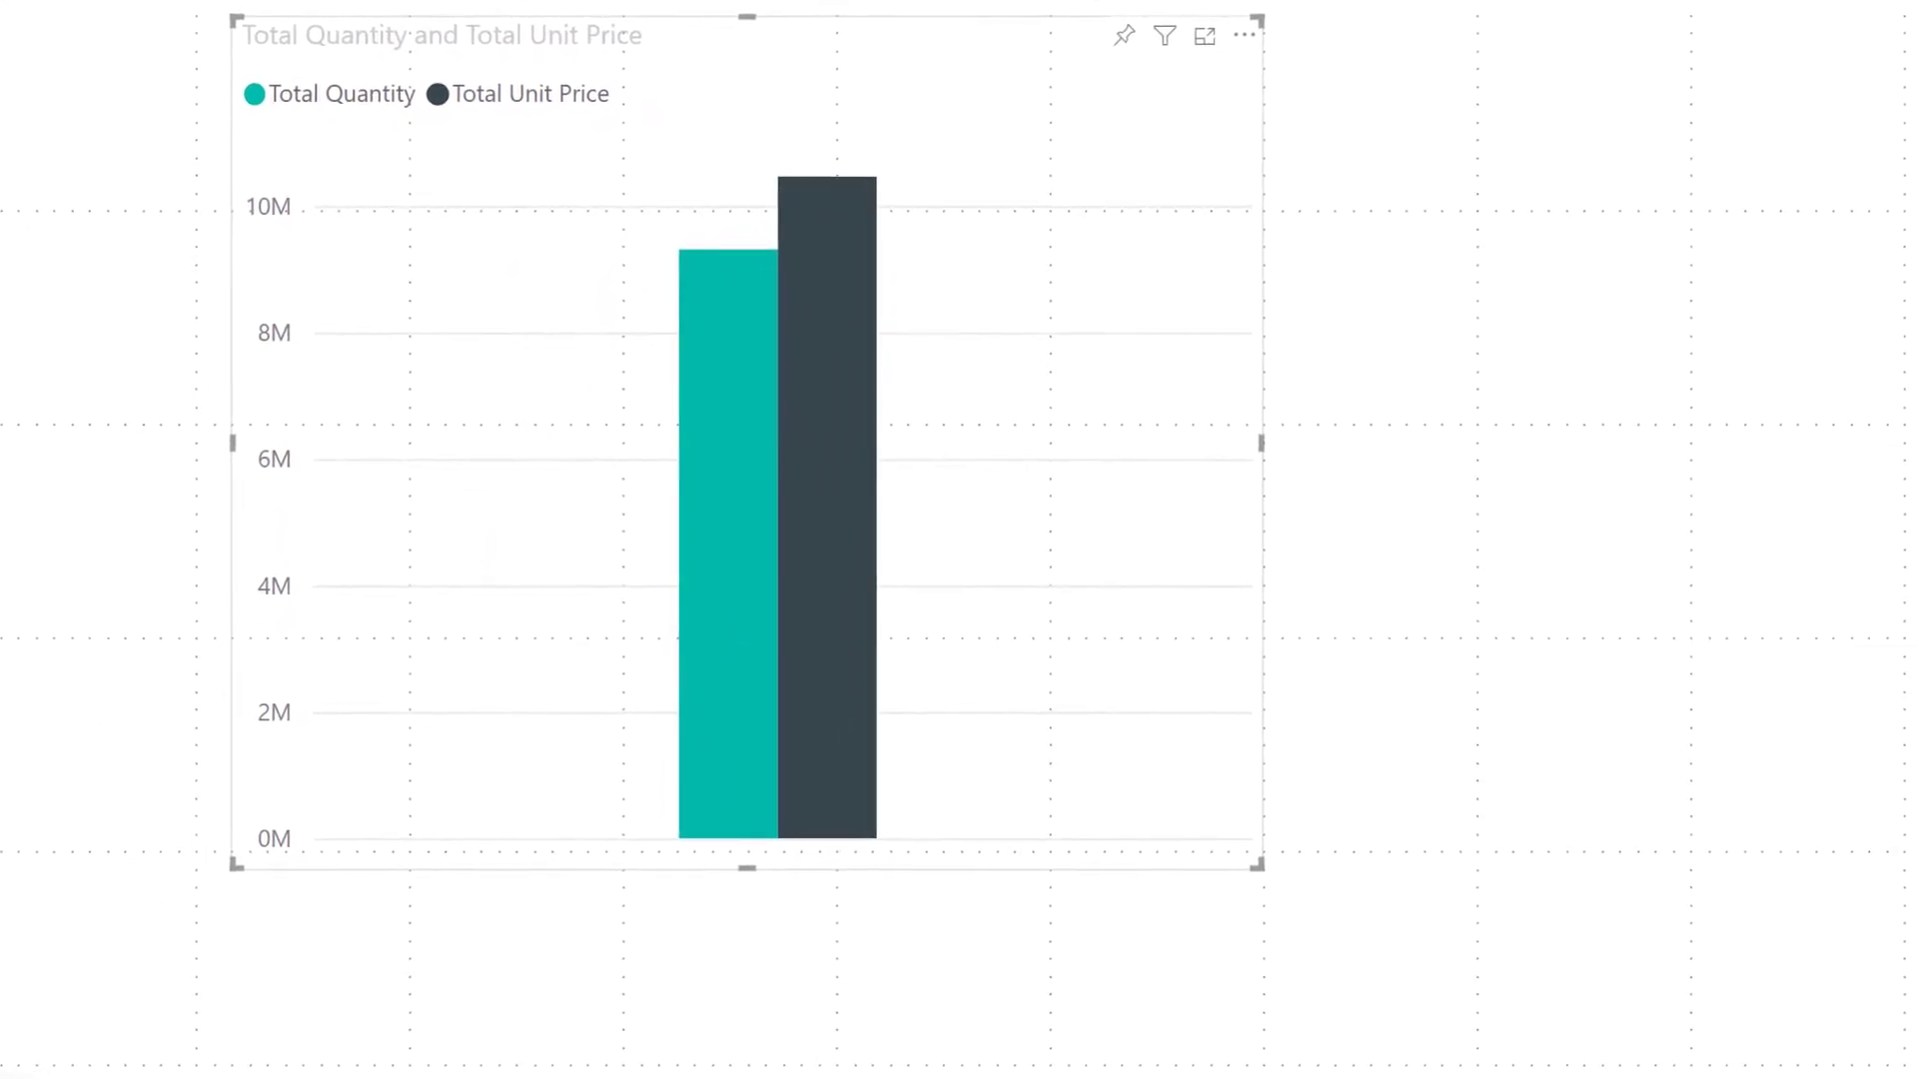
{"action": "left_click_drag", "start_coordinate": [1548, 502], "coordinate": [1094, 495]}
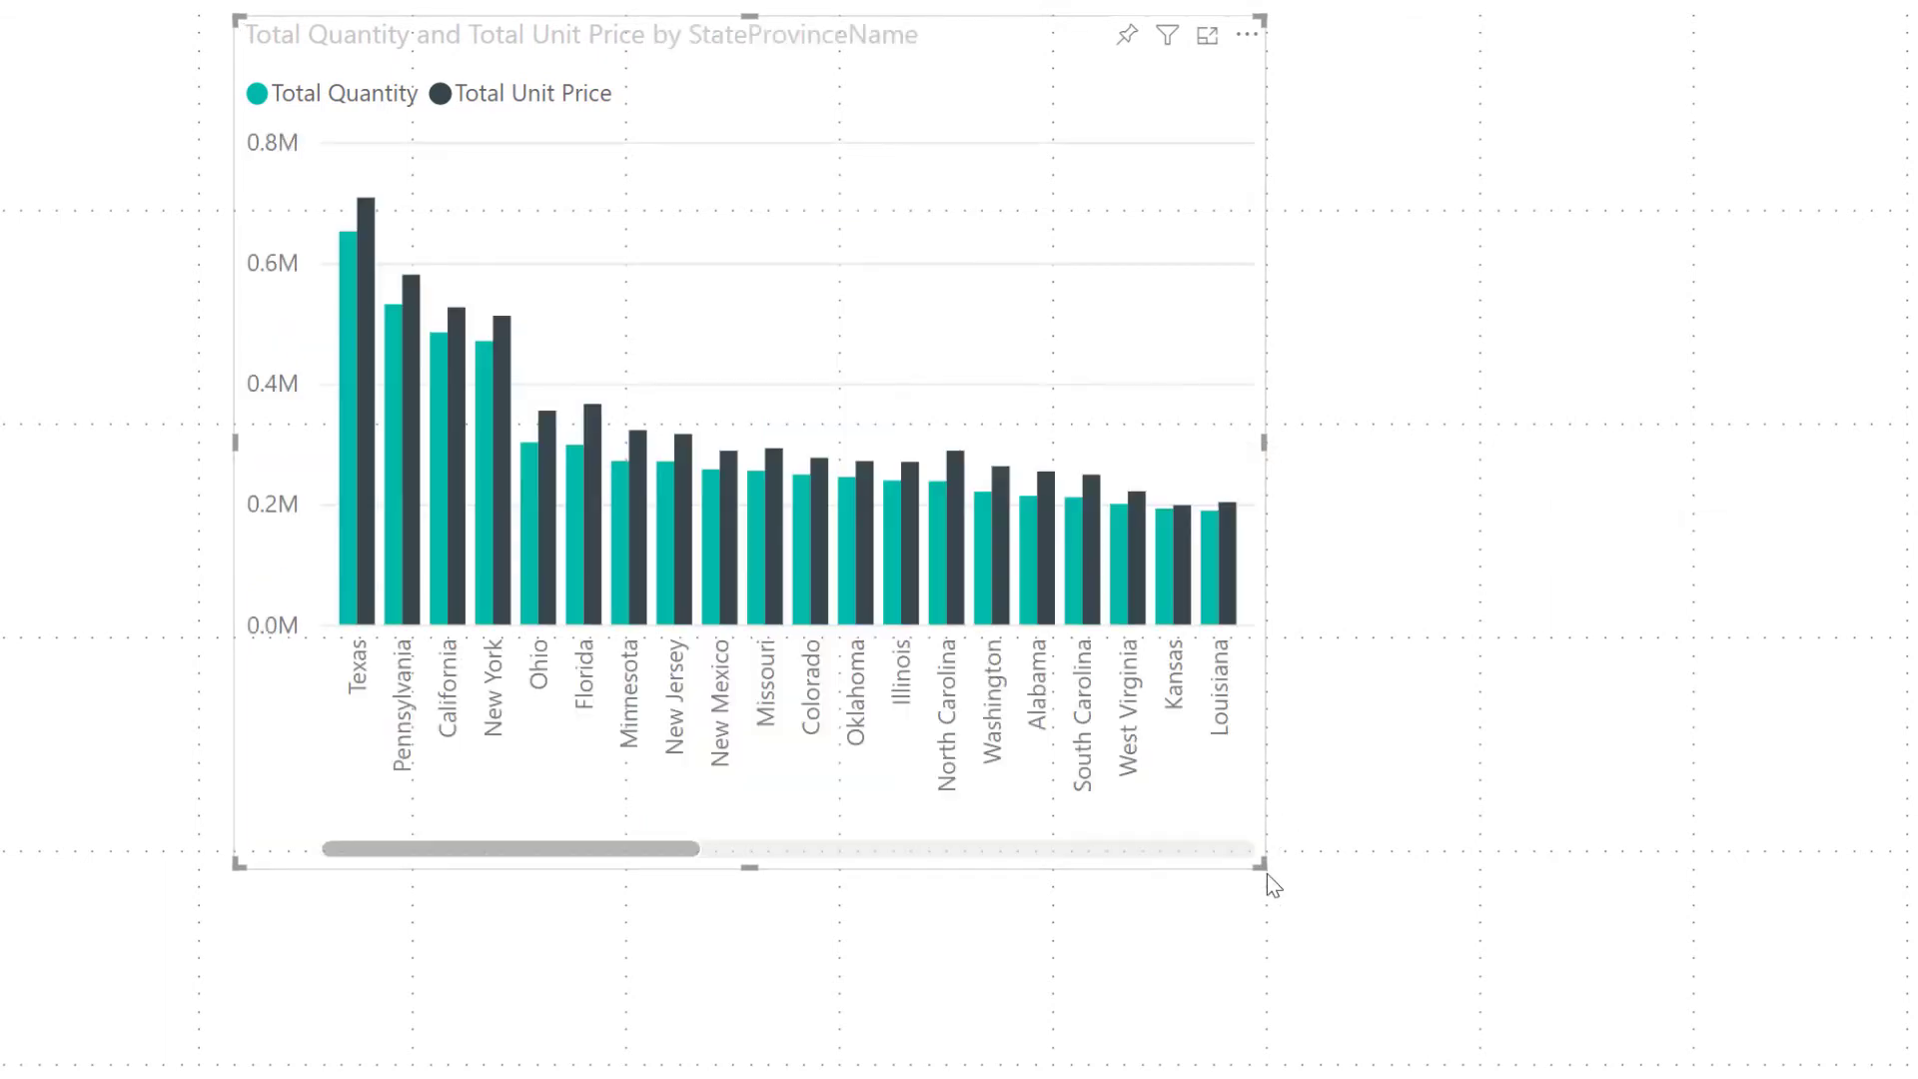